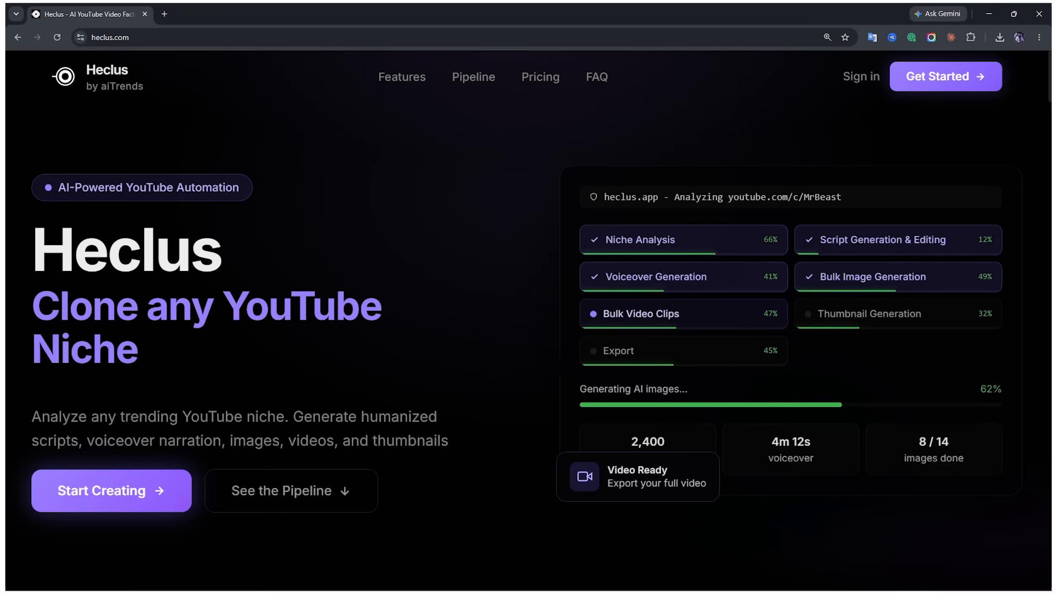
Open the Heclus account creation page and sign in with the existing account instead.
left_click(937, 92)
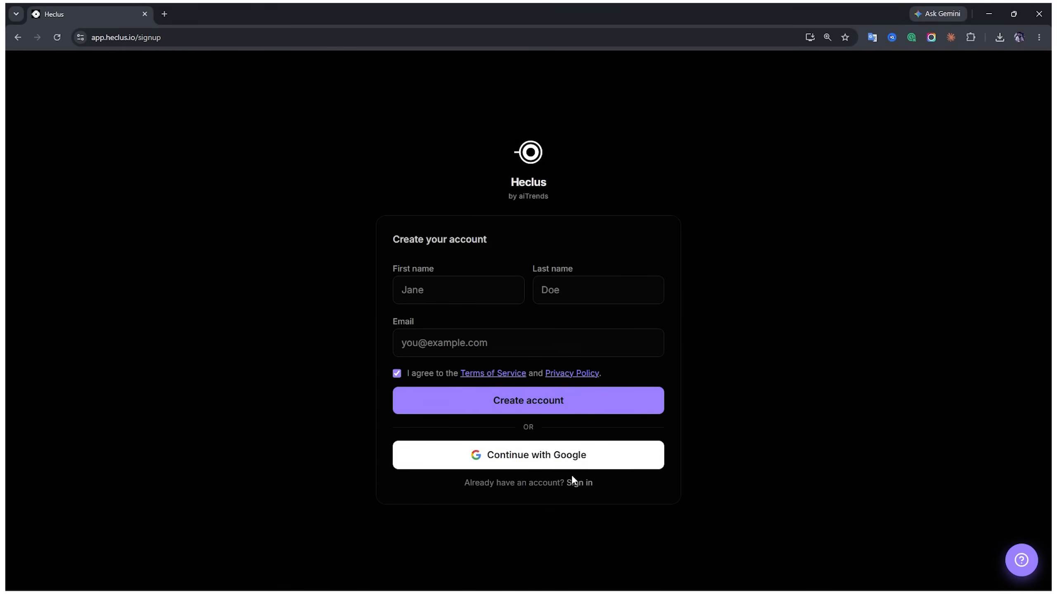
left_click(579, 484)
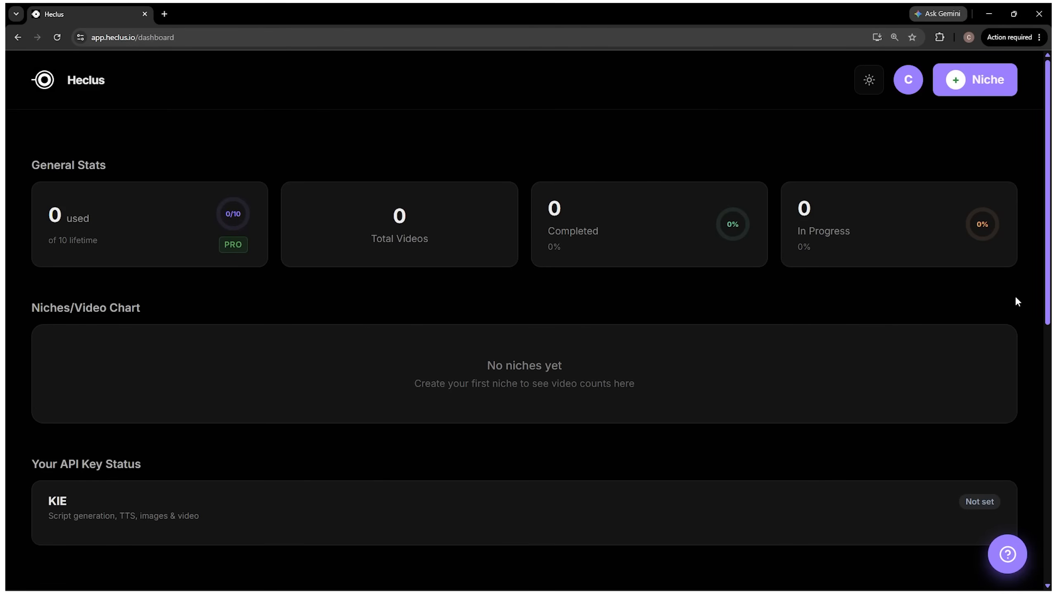
Examine the dashboard's general stats, plan usage, API key status and the niches and videos section.
scroll(1014, 295, "down", 4)
left_click(894, 37)
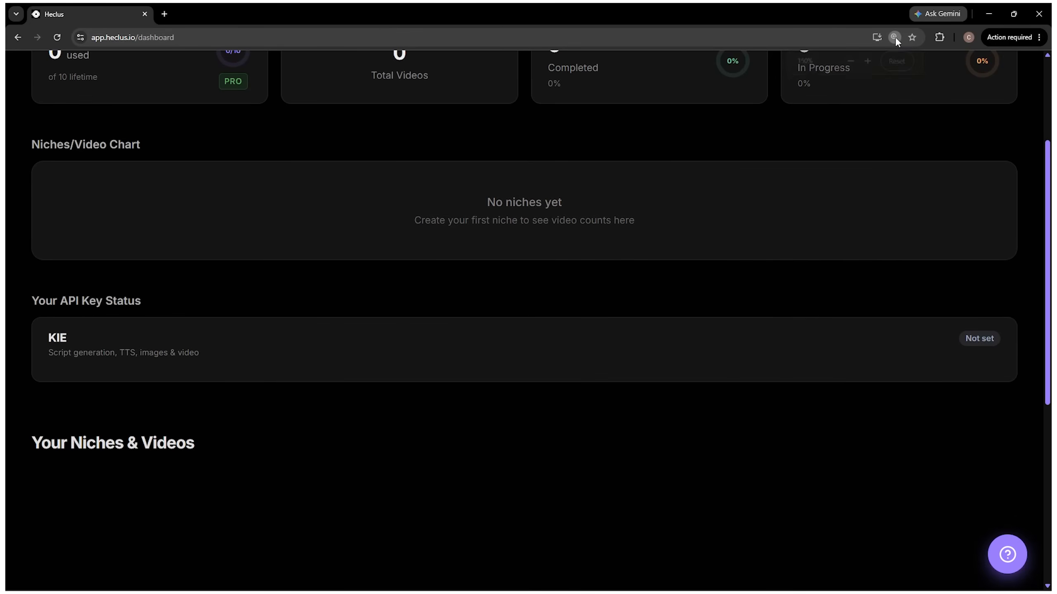
scroll(1032, 181, "up", 4)
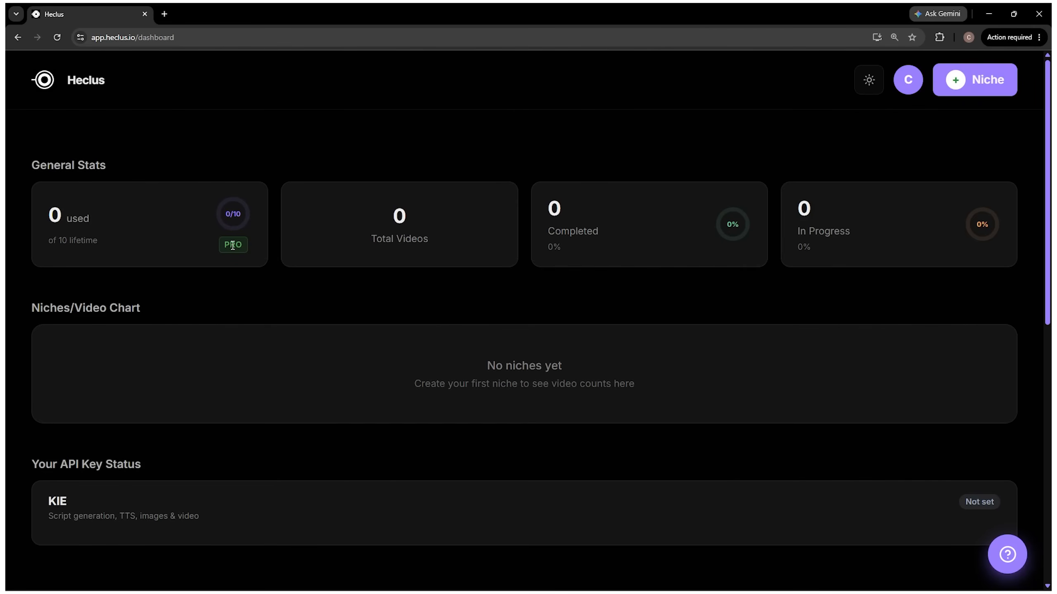
double_click(232, 246)
left_click(177, 258)
left_click_drag(59, 241, 101, 246)
scroll(767, 324, "down", 6)
scroll(767, 318, "down", 5)
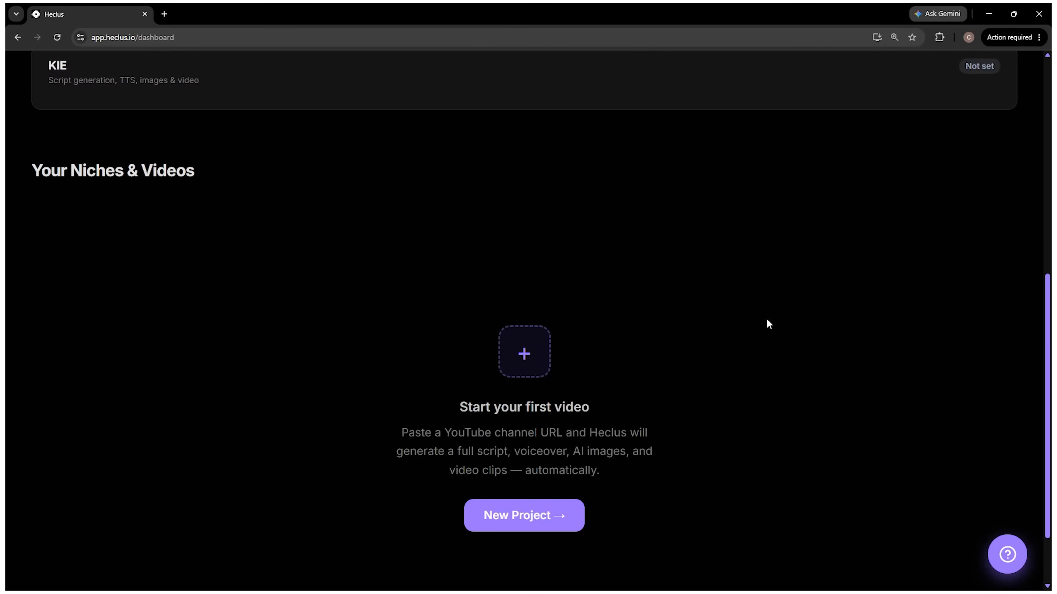
scroll(767, 318, "up", 12)
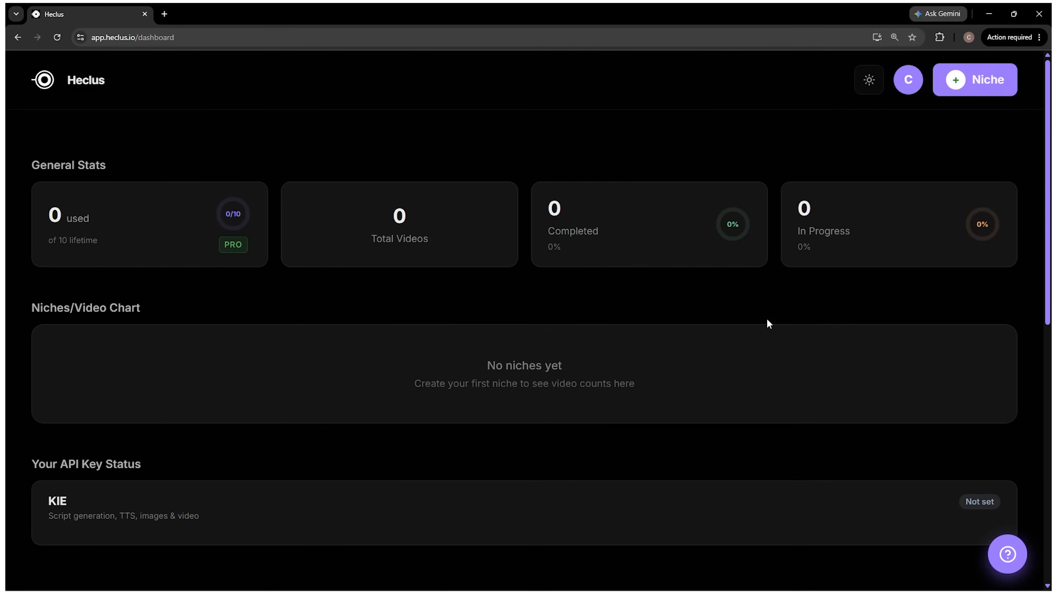
Start a new niche, go to the API key setup and read the Kie AI and ElevenLabs key instructions.
left_click(973, 90)
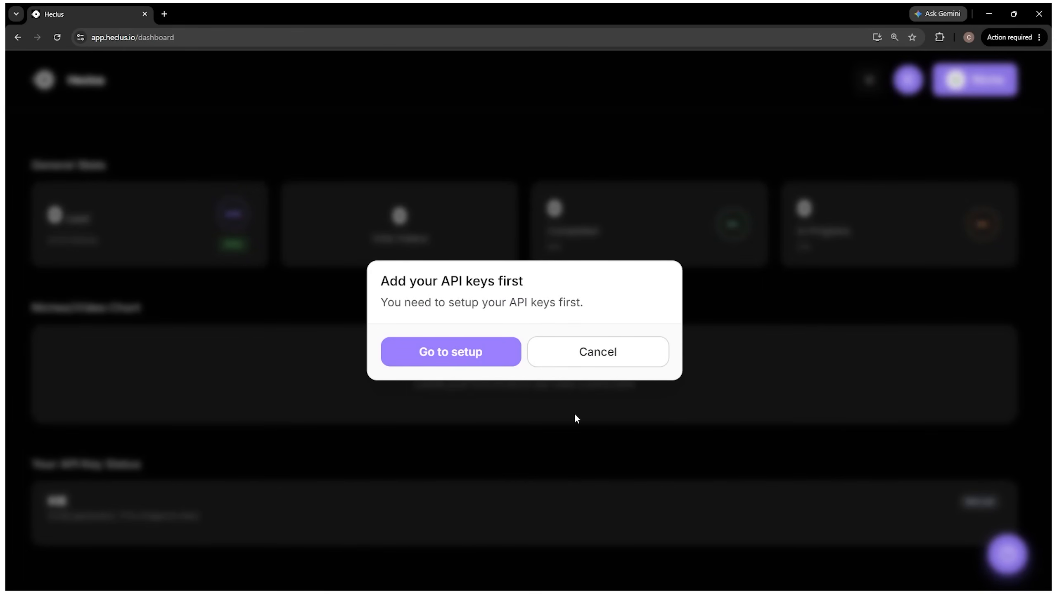
left_click(451, 351)
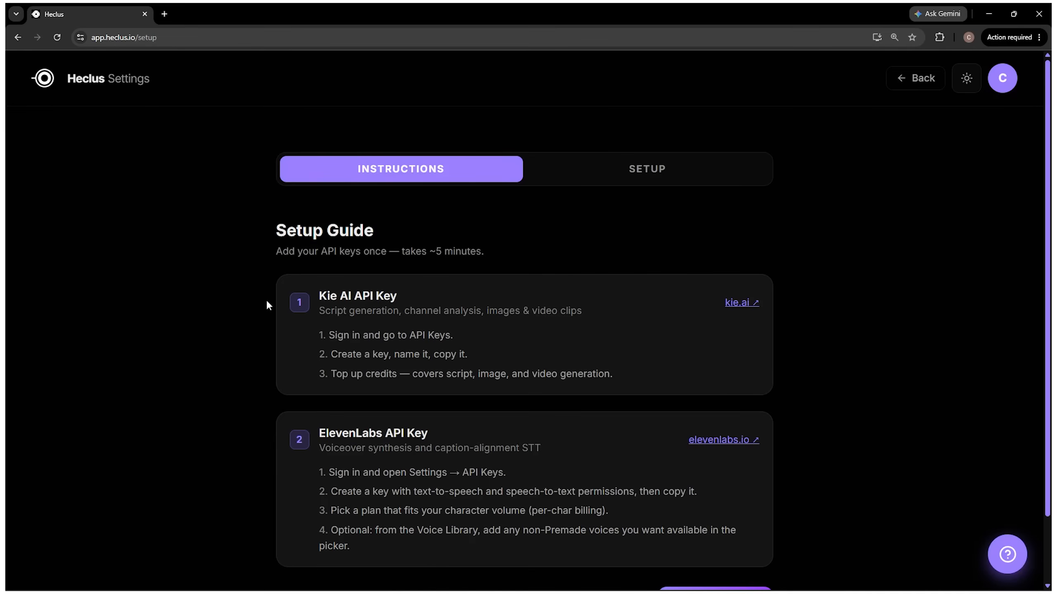
scroll(267, 304, "down", 2)
scroll(266, 299, "up", 2)
left_click_drag(319, 297, 401, 302)
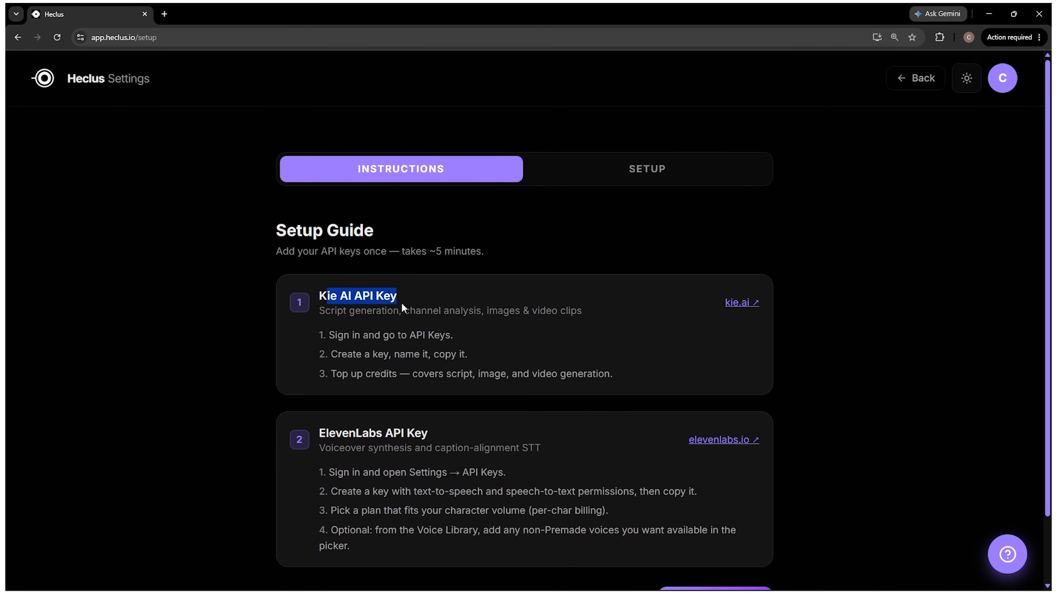
left_click_drag(319, 433, 446, 430)
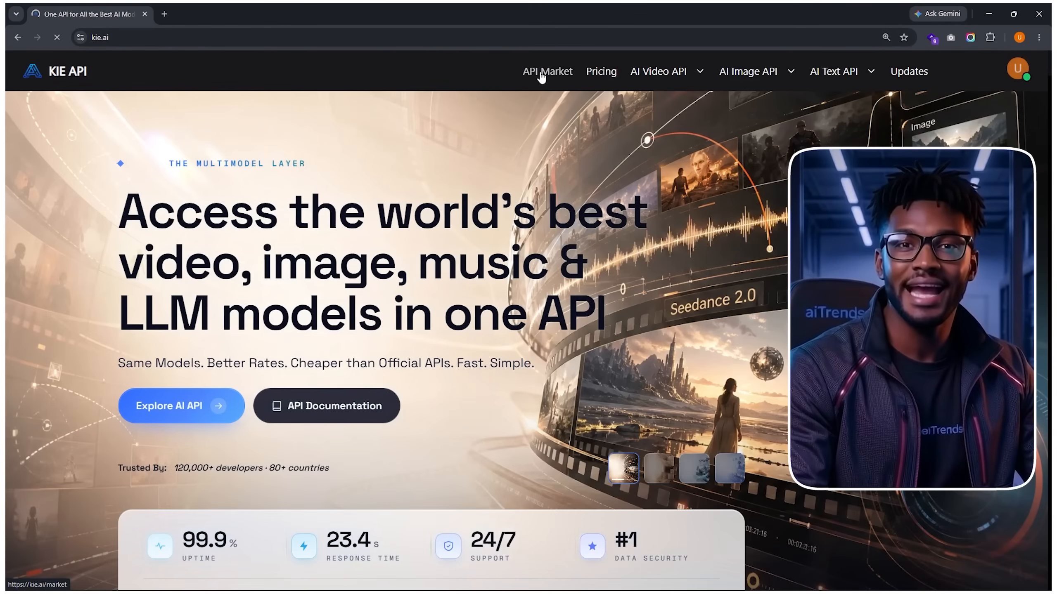
Switch to the Kie AI site, open its API market and look through the available models.
left_click(547, 71)
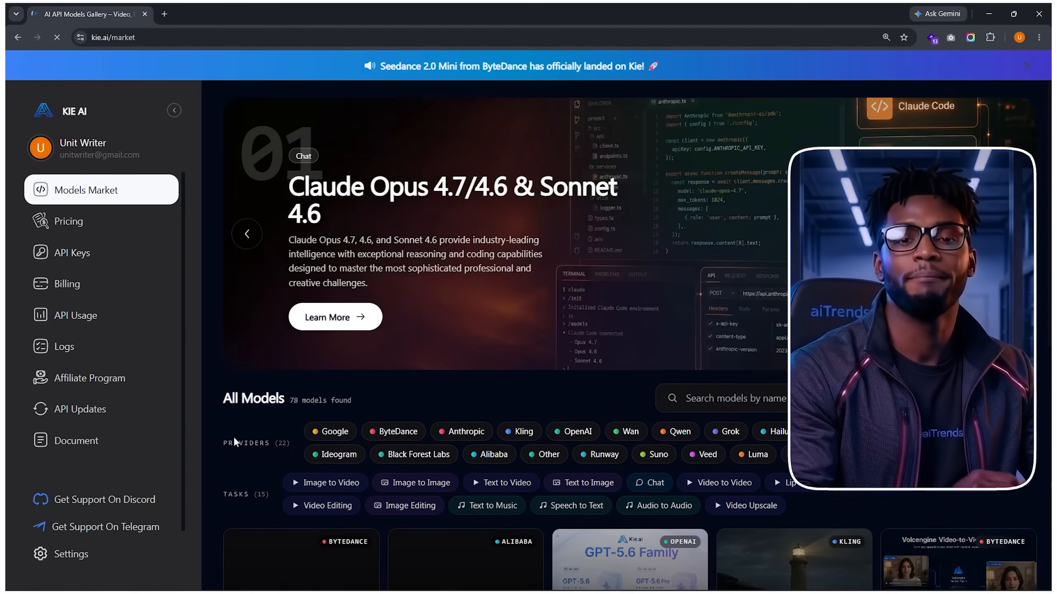
scroll(234, 440, "down", 4)
scroll(233, 438, "down", 9)
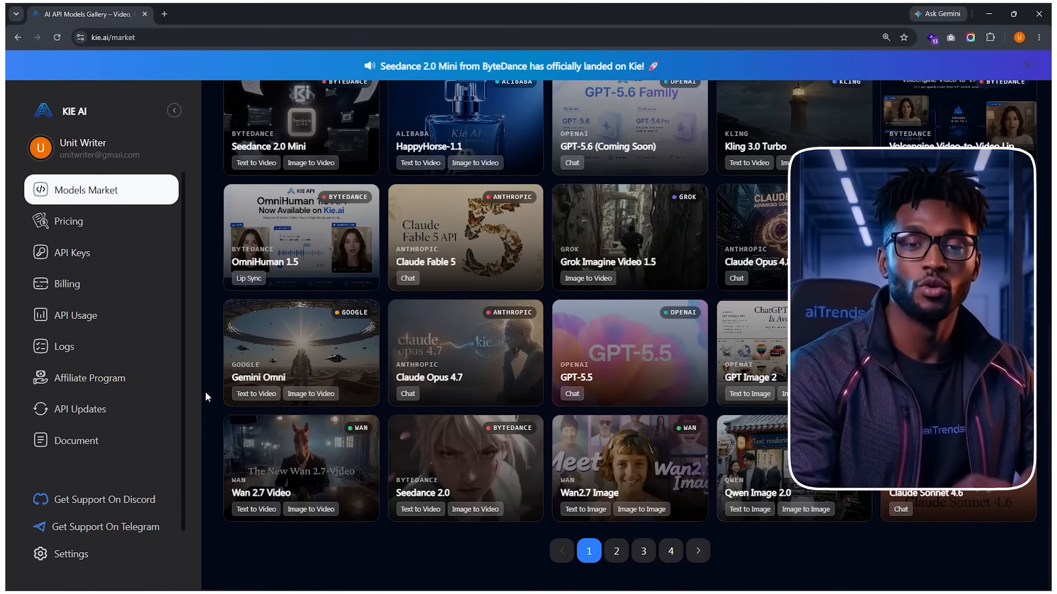
scroll(212, 389, "up", 8)
scroll(211, 389, "up", 5)
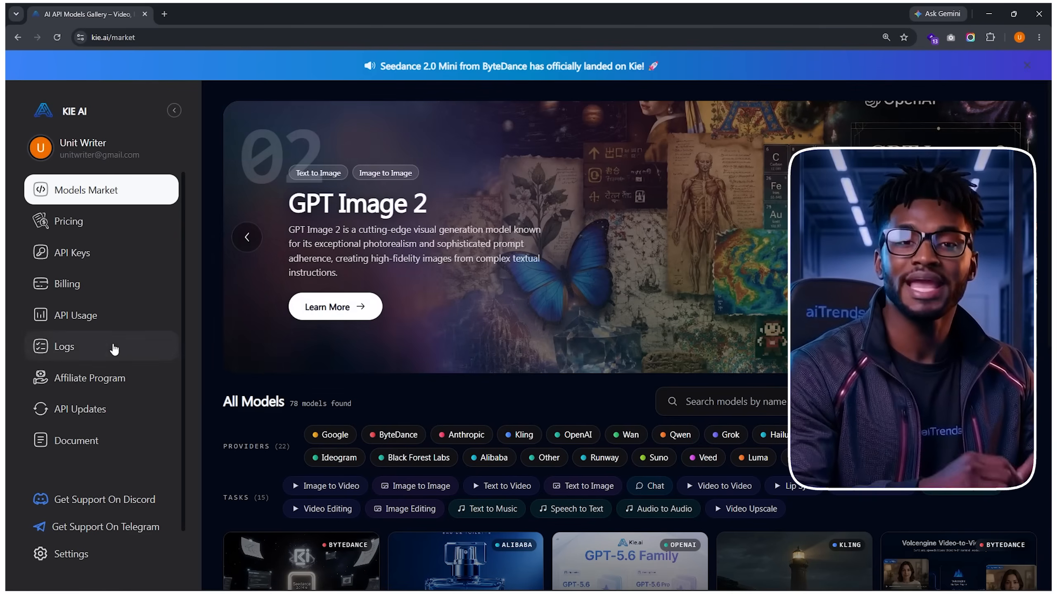
Create a Kie AI API key named heclus-api and paste it into the KIE API Key field in the Heclus setup.
left_click(83, 252)
left_click(943, 200)
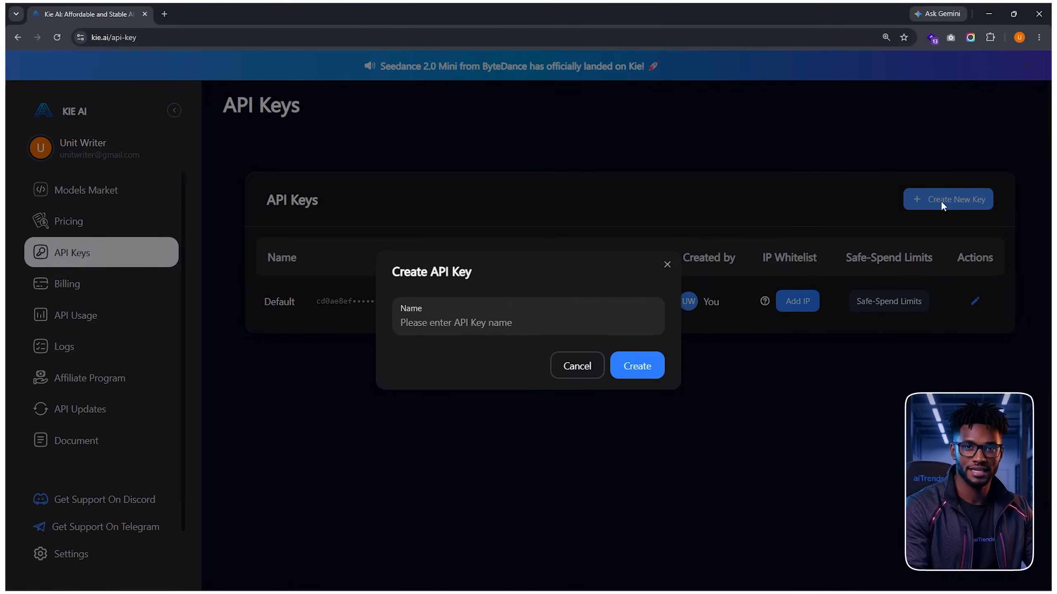
left_click(543, 323)
type("he")
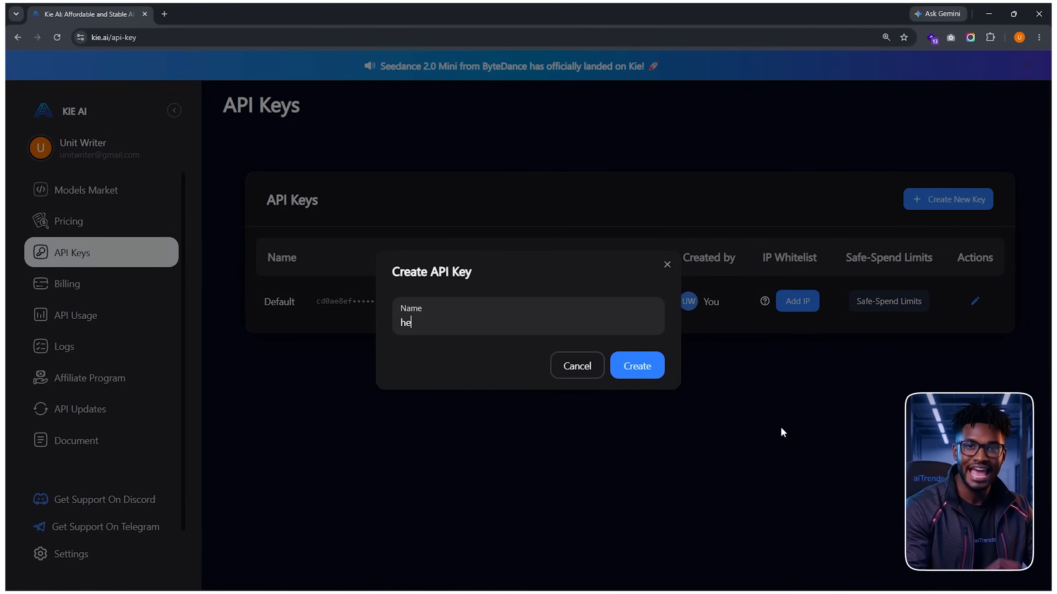
type("clus-api")
left_click(635, 368)
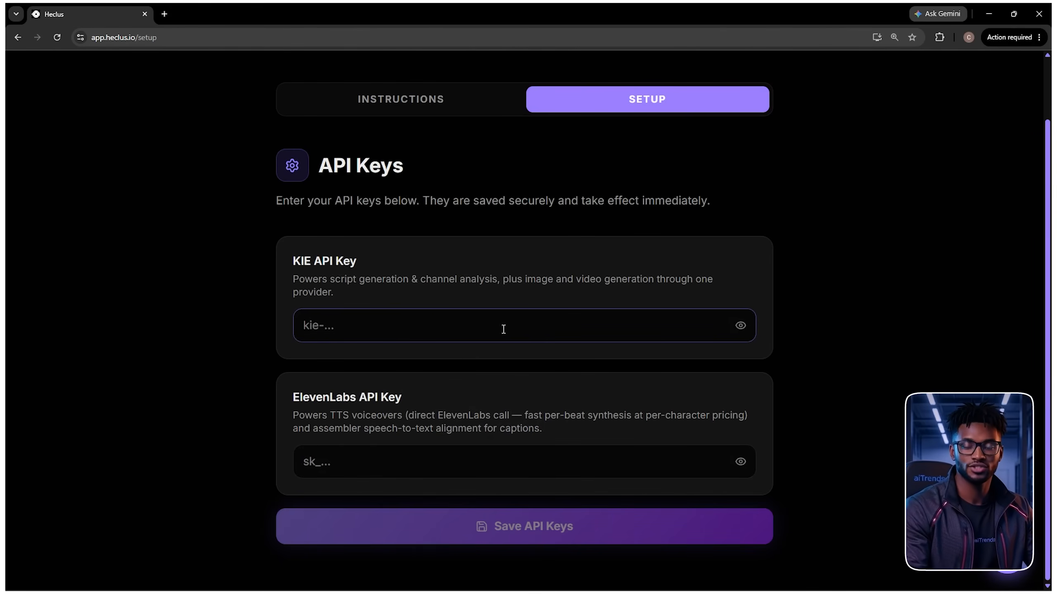
key("ctrl+v")
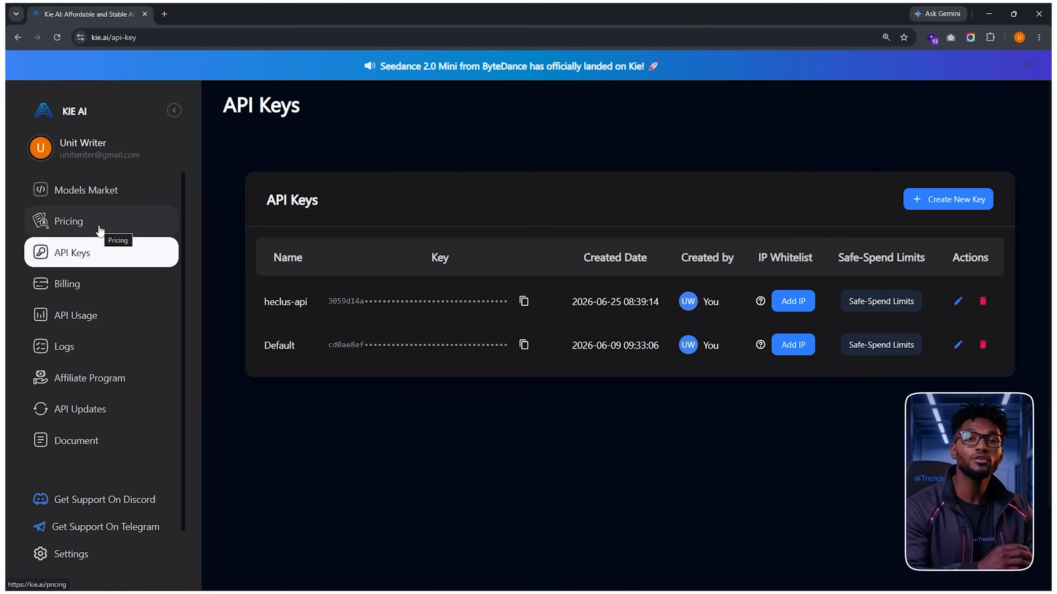
Open the Kie AI billing page and check the current credit balance.
left_click(79, 288)
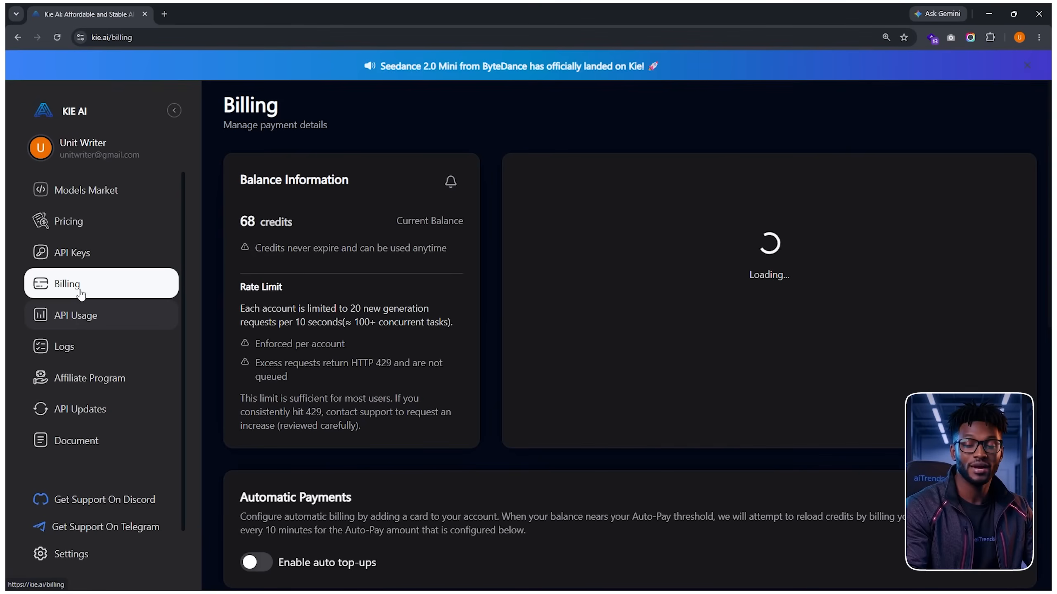
left_click_drag(240, 225, 297, 231)
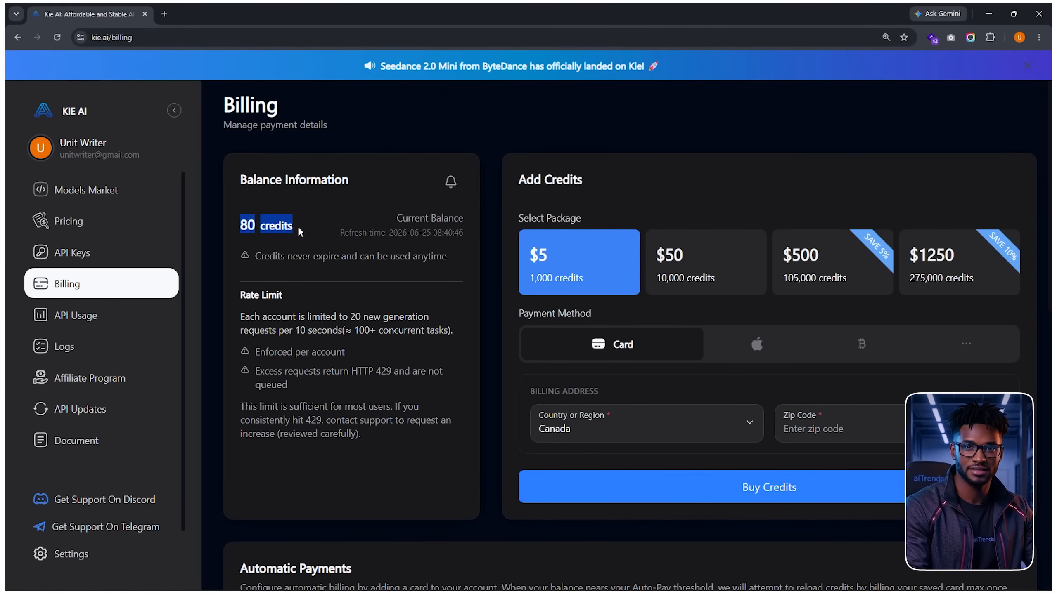
left_click(391, 246)
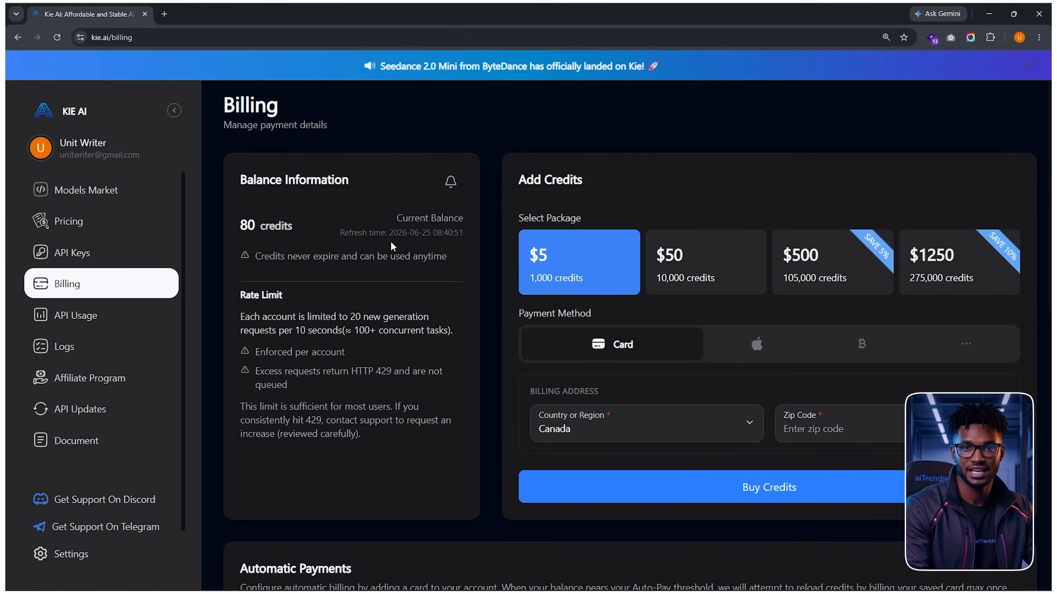
Compare the credit packages, reselect the $5 package with 1,000 credits, and look over the zip code field and credit balance.
left_click(696, 277)
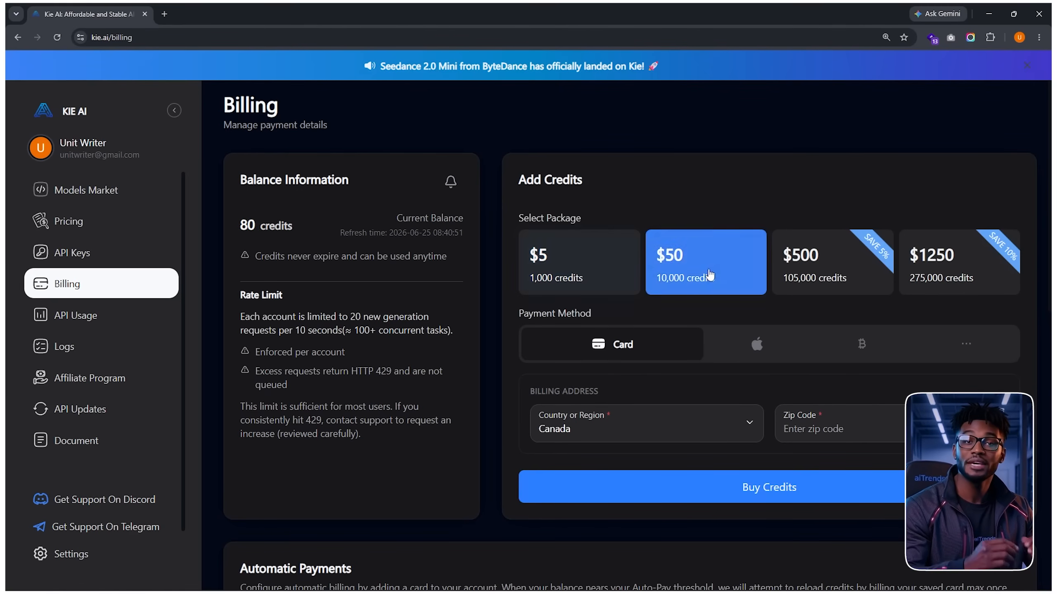
left_click(884, 274)
left_click(907, 273)
left_click(553, 271)
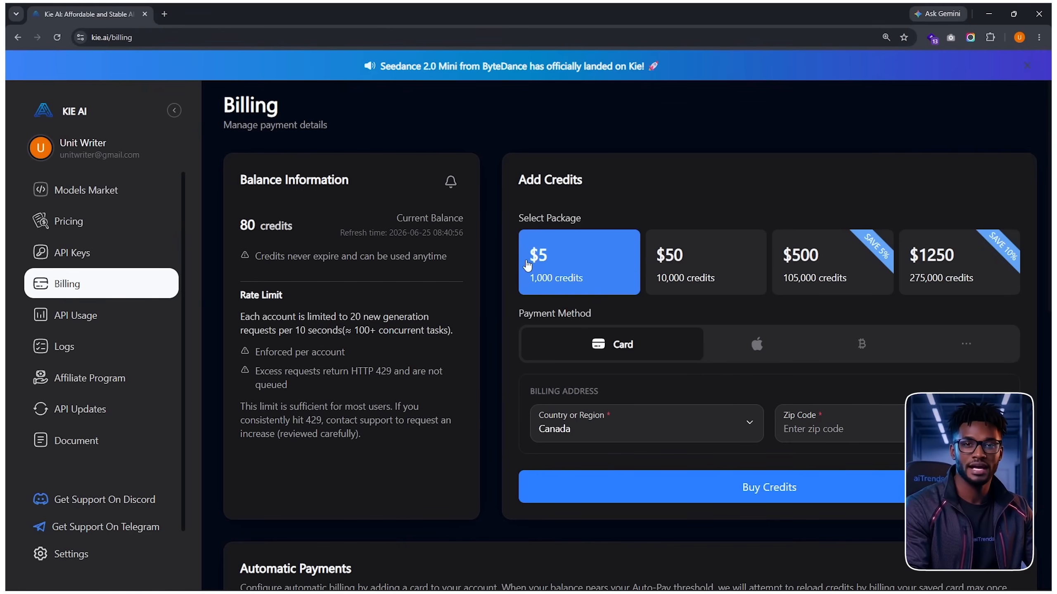
left_click(823, 428)
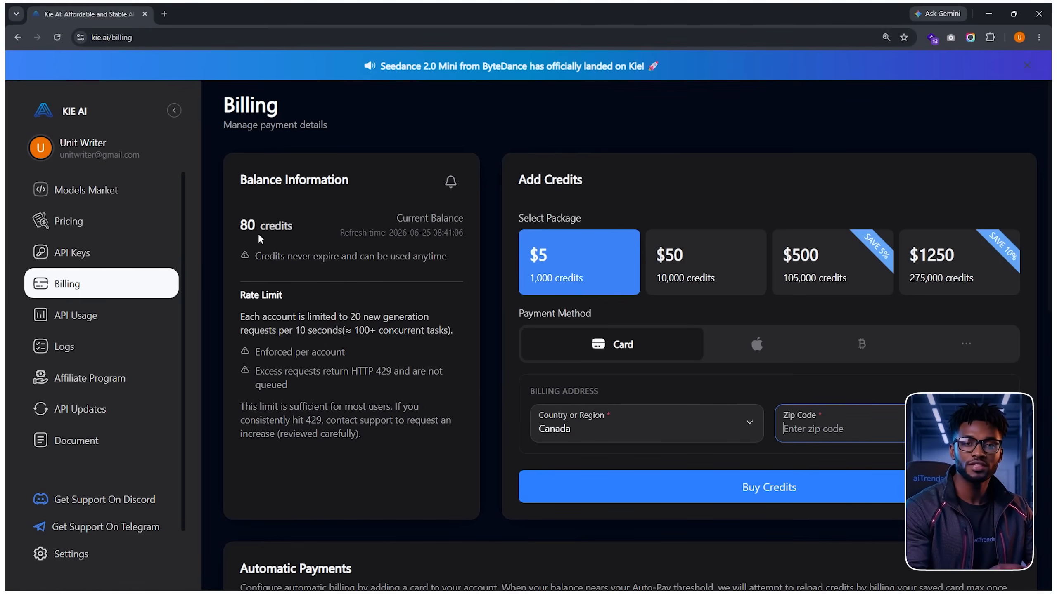
left_click_drag(242, 222, 299, 233)
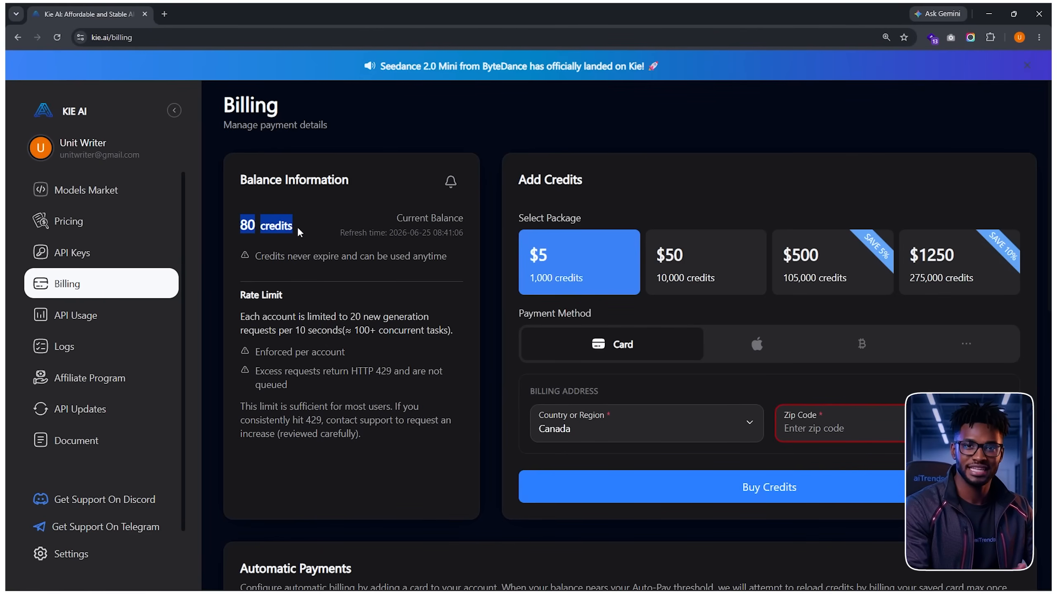
left_click(306, 252)
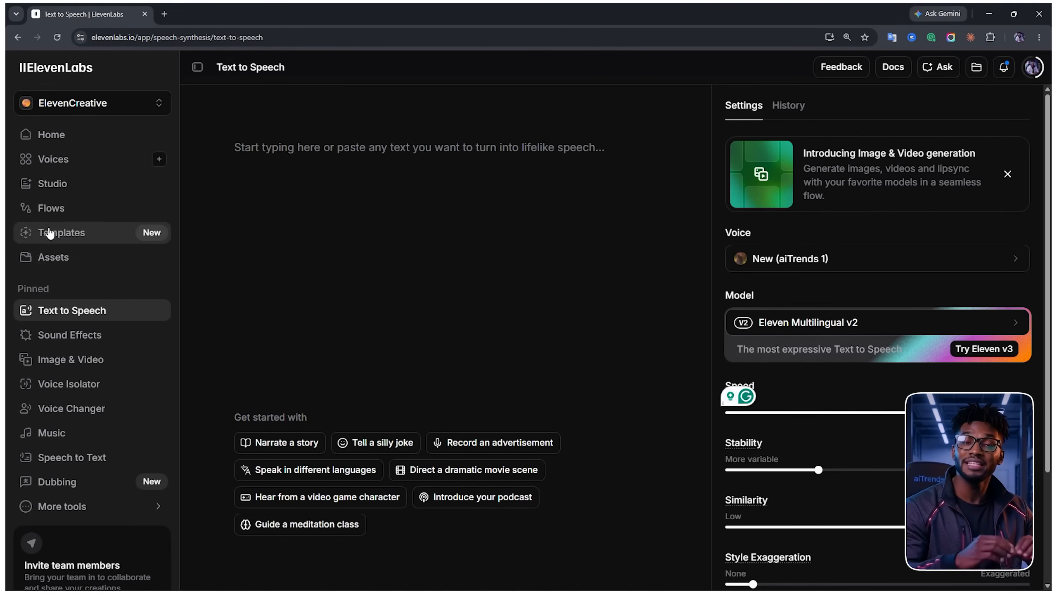
Switch ElevenLabs from ElevenCreative to ElevenAPI and open its API keys.
left_click(88, 109)
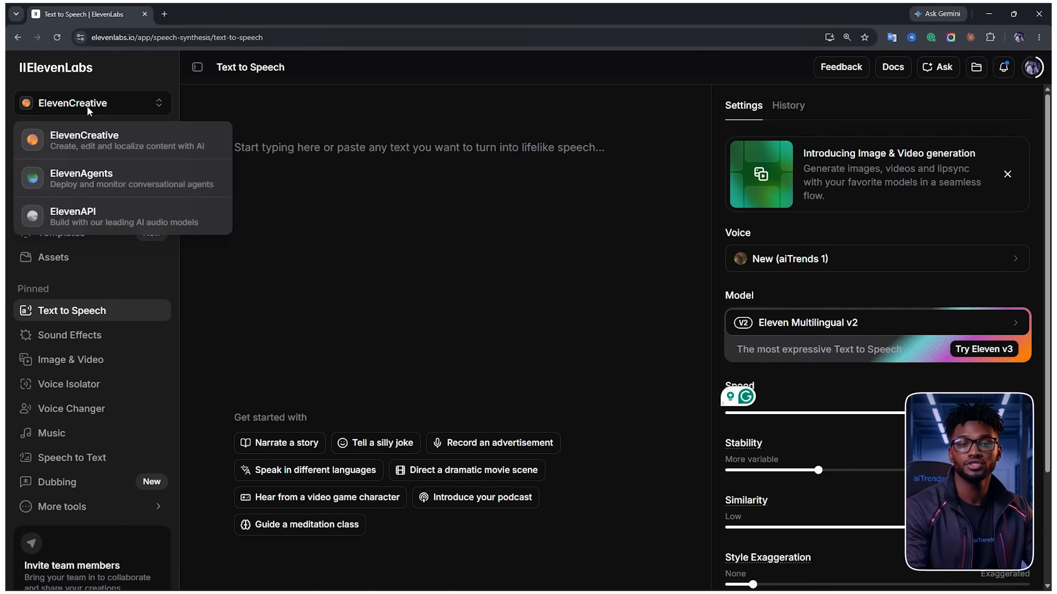
left_click(78, 225)
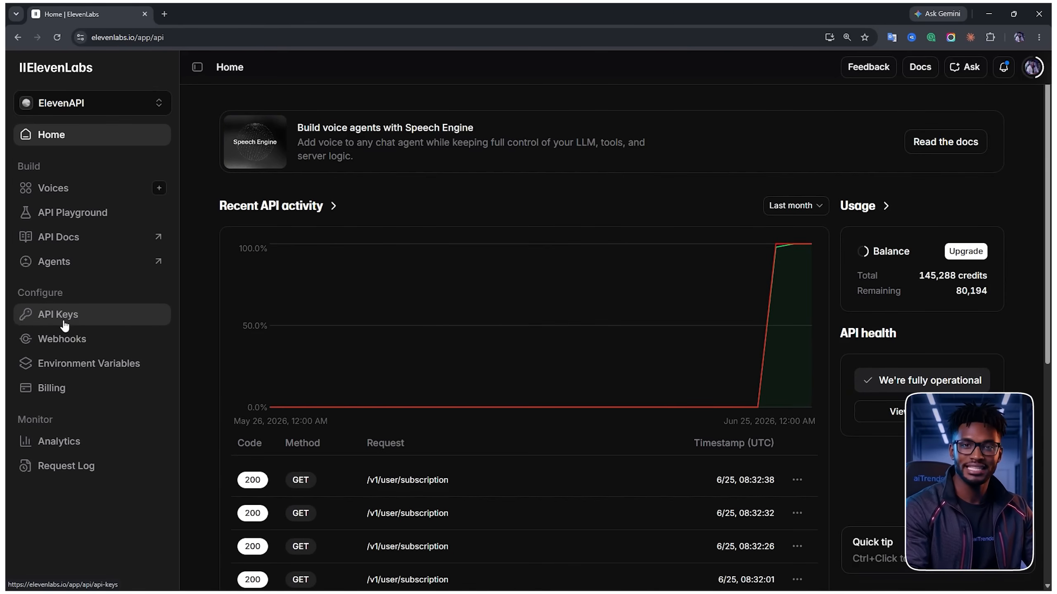
left_click(64, 326)
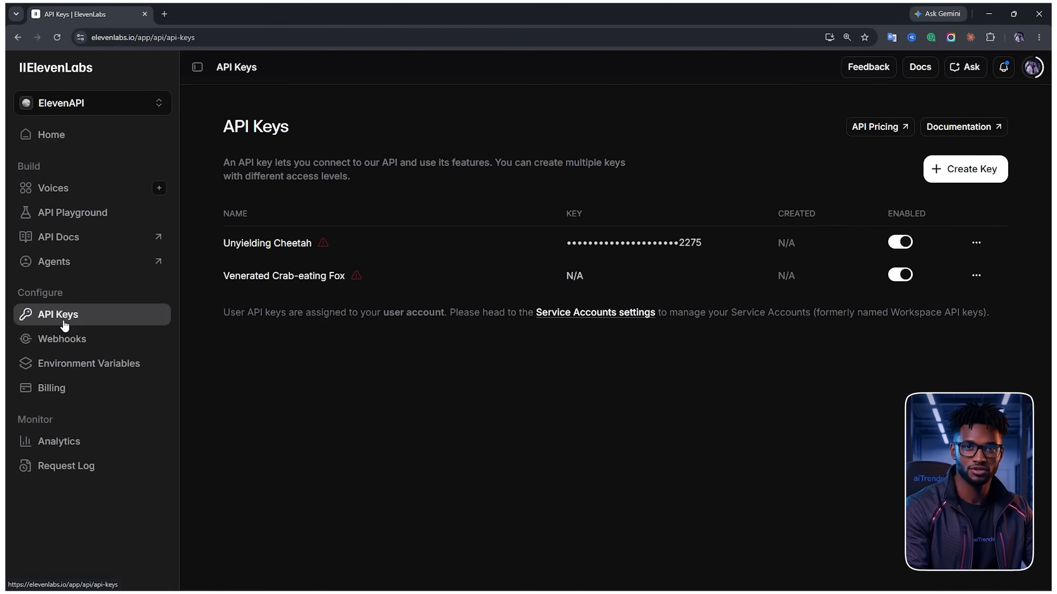
View the options for creating an ElevenLabs API key, close them and inspect the existing Unyielding Cheetah key.
left_click(960, 171)
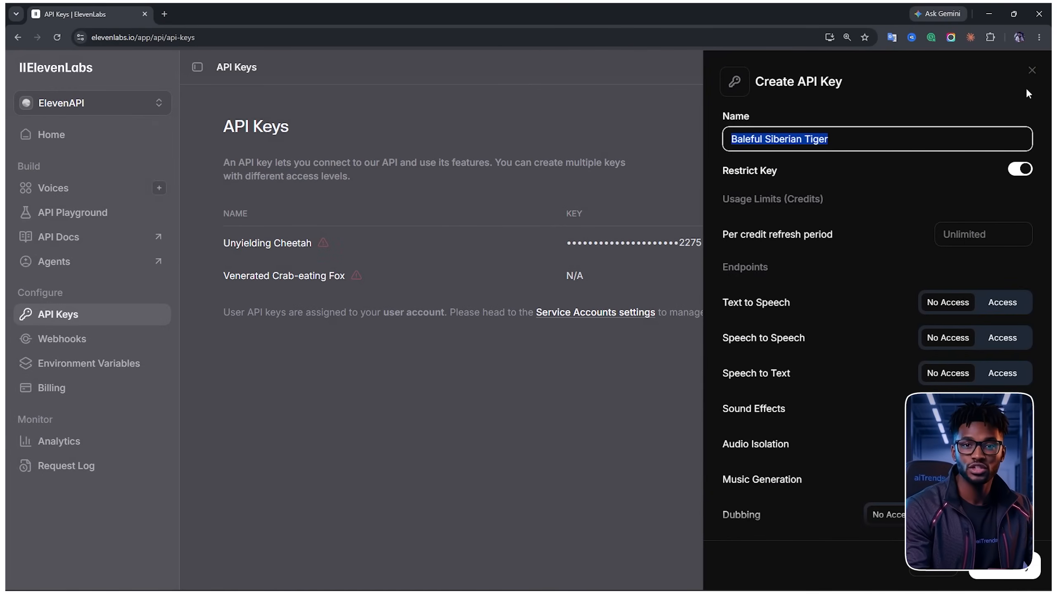
left_click(1031, 71)
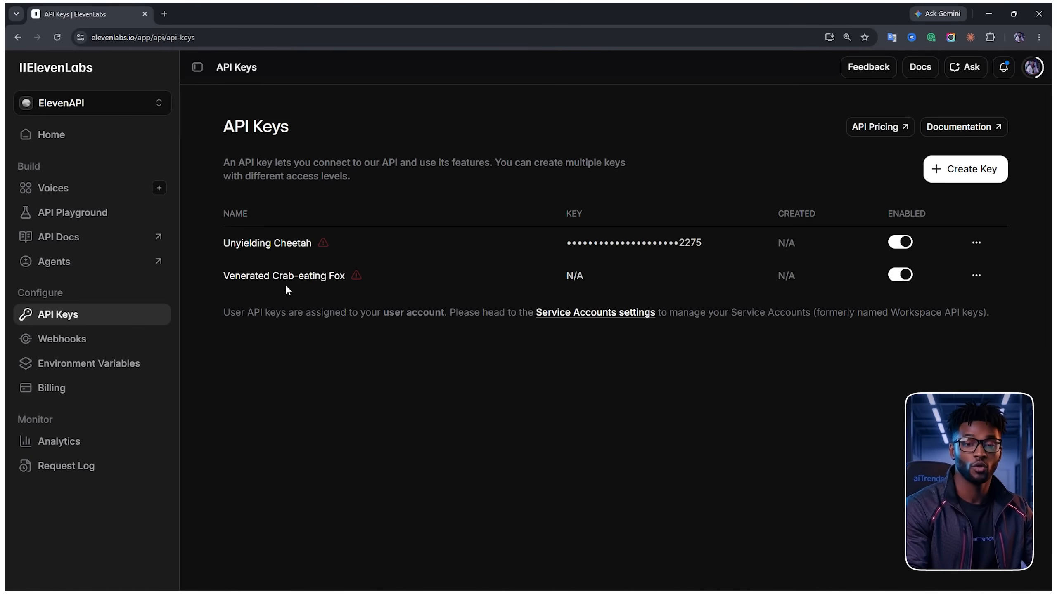
double_click(632, 240)
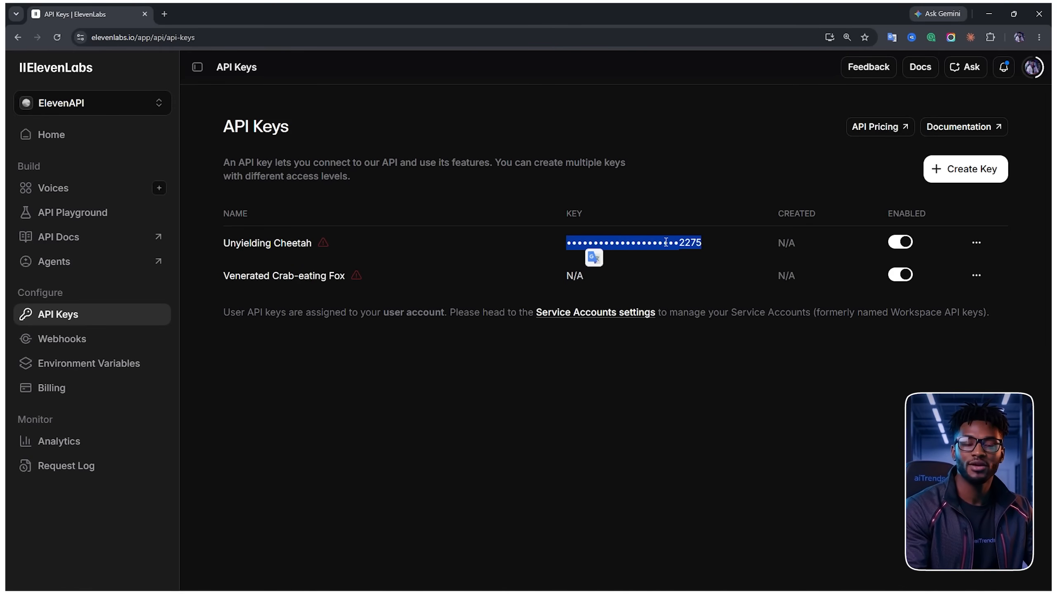
left_click(458, 248)
mouse_move(326, 244)
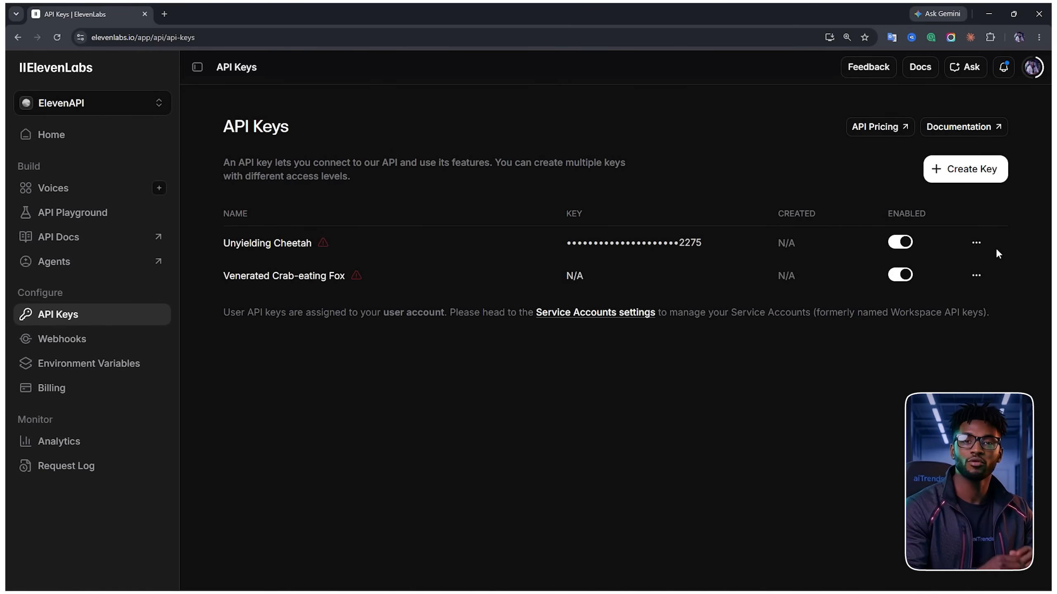
Copy the key ID of the Unyielding Cheetah key, and save the KIE and ElevenLabs API keys in the Heclus setup.
left_click(975, 242)
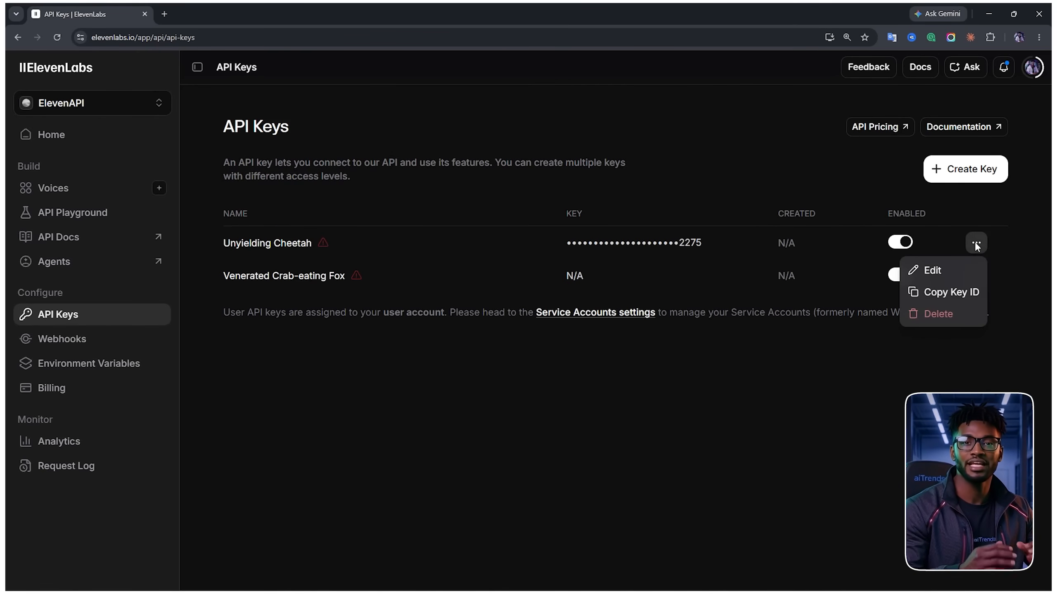
left_click(941, 294)
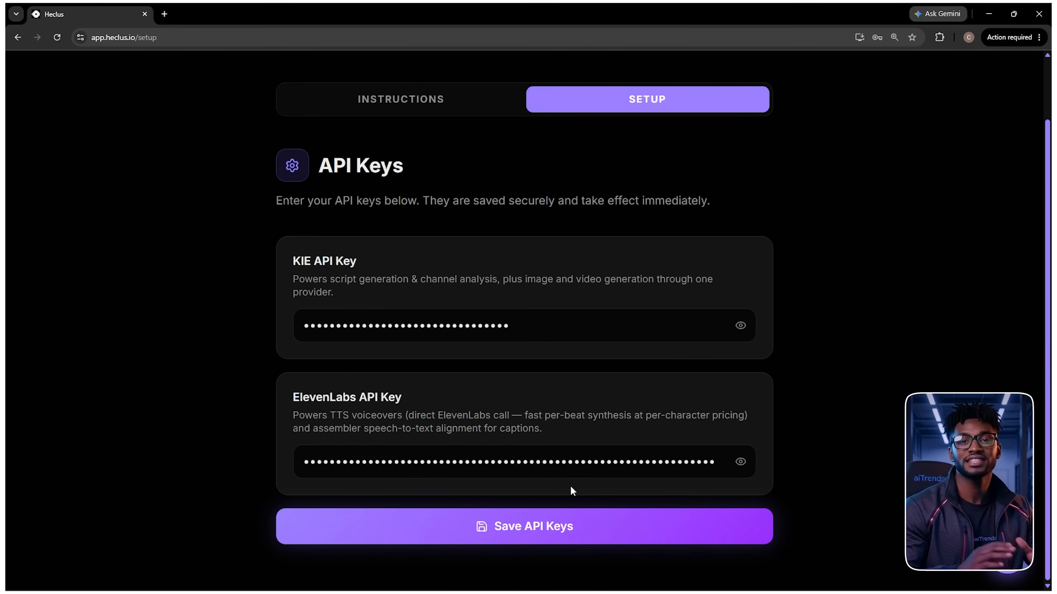
left_click(528, 533)
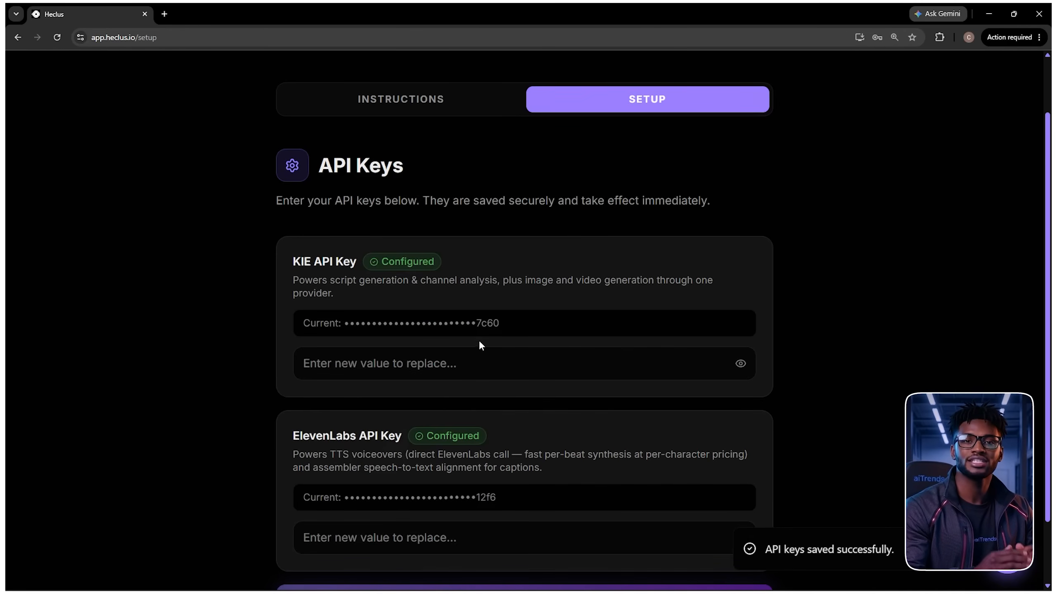
Look over the configured KIE and ElevenLabs keys, and return to the dashboard to inspect the API key status.
triple_click(489, 325)
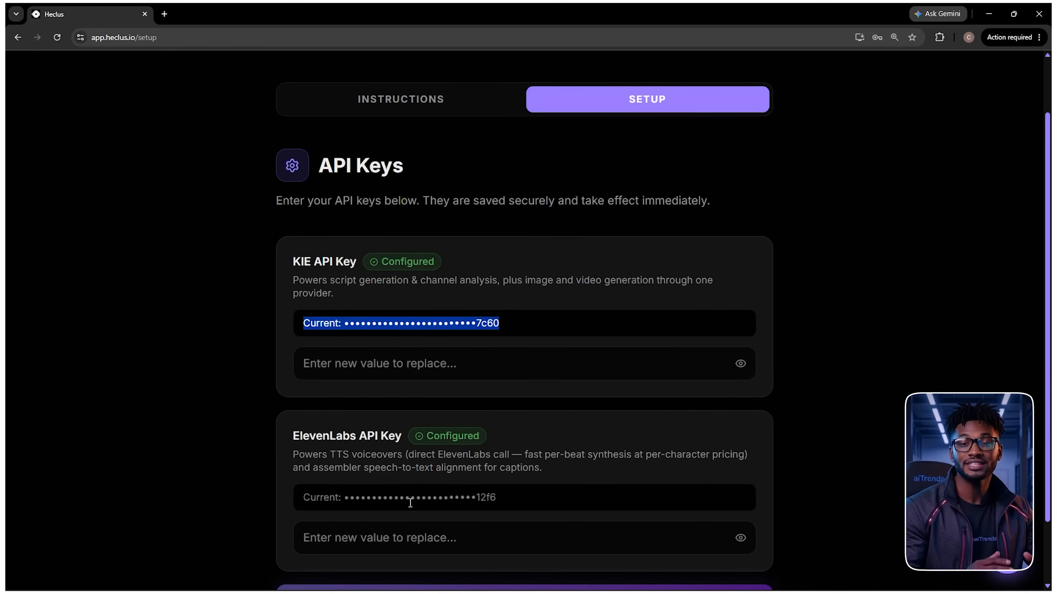
left_click(325, 501)
scroll(325, 501, "up", 2)
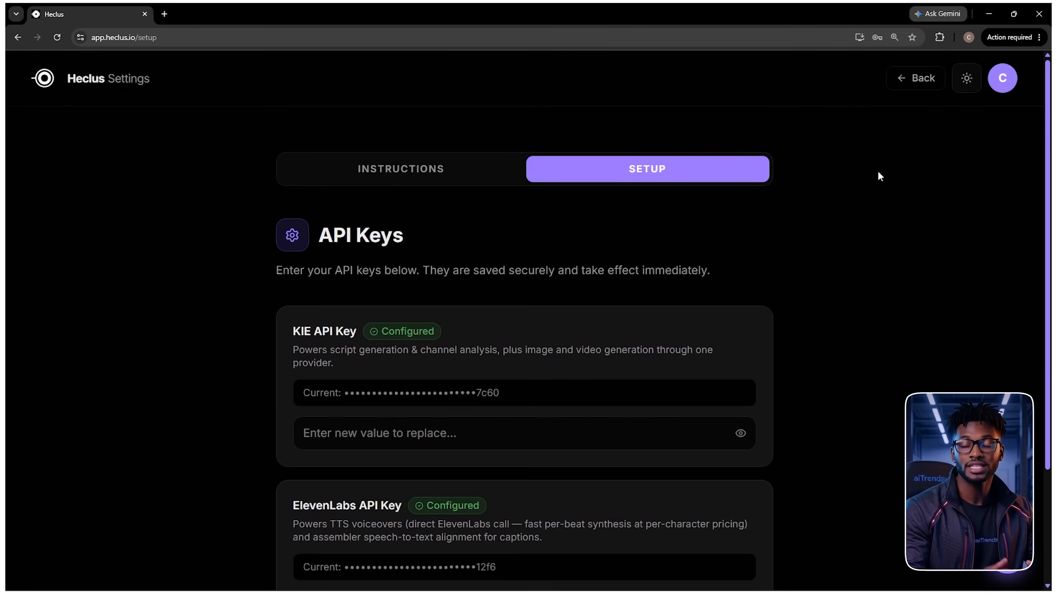
left_click(929, 85)
scroll(735, 302, "down", 5)
scroll(734, 309, "down", 1)
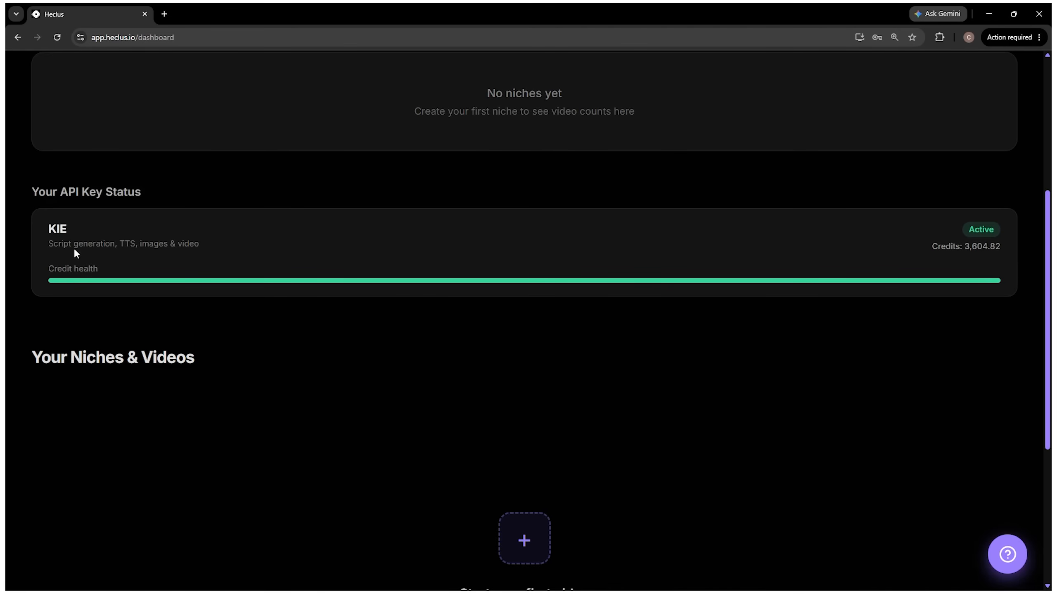
scroll(787, 257, "up", 6)
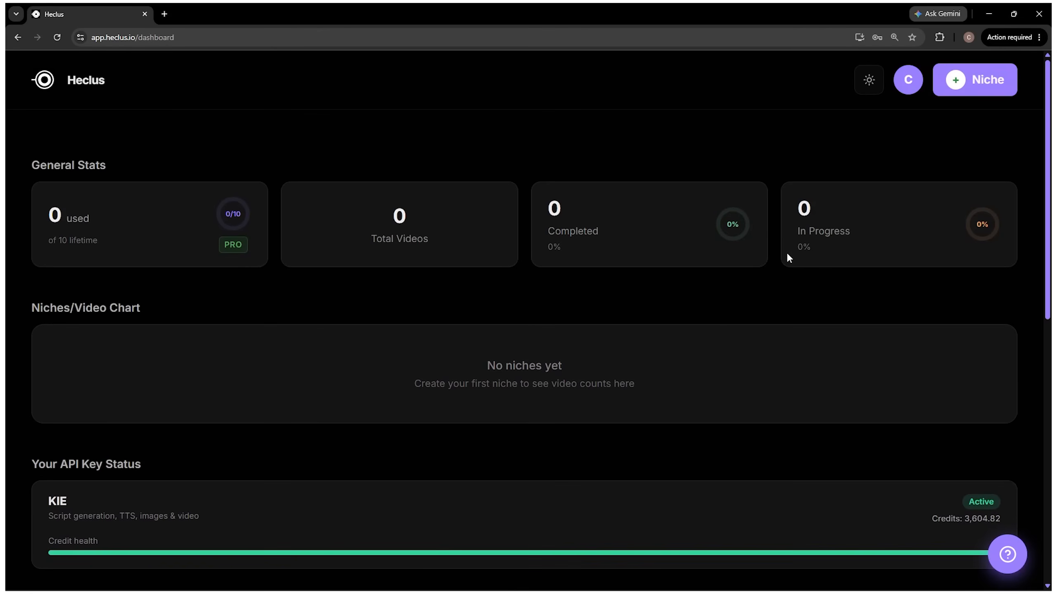
Start a new niche and look through the workflow stages from Channel to Thumbnails.
left_click(964, 88)
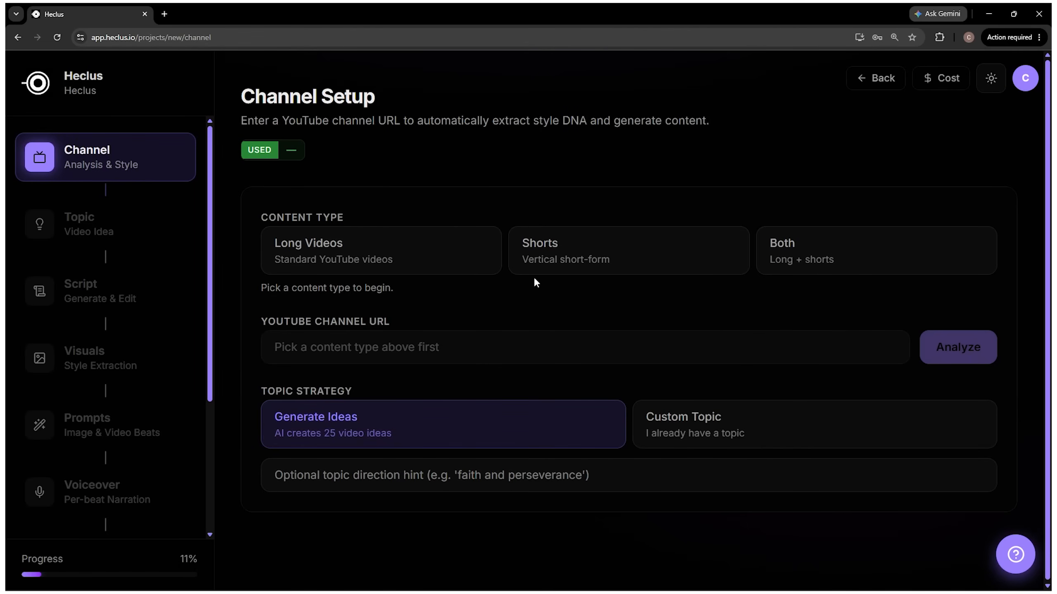
scroll(118, 264, "down", 5)
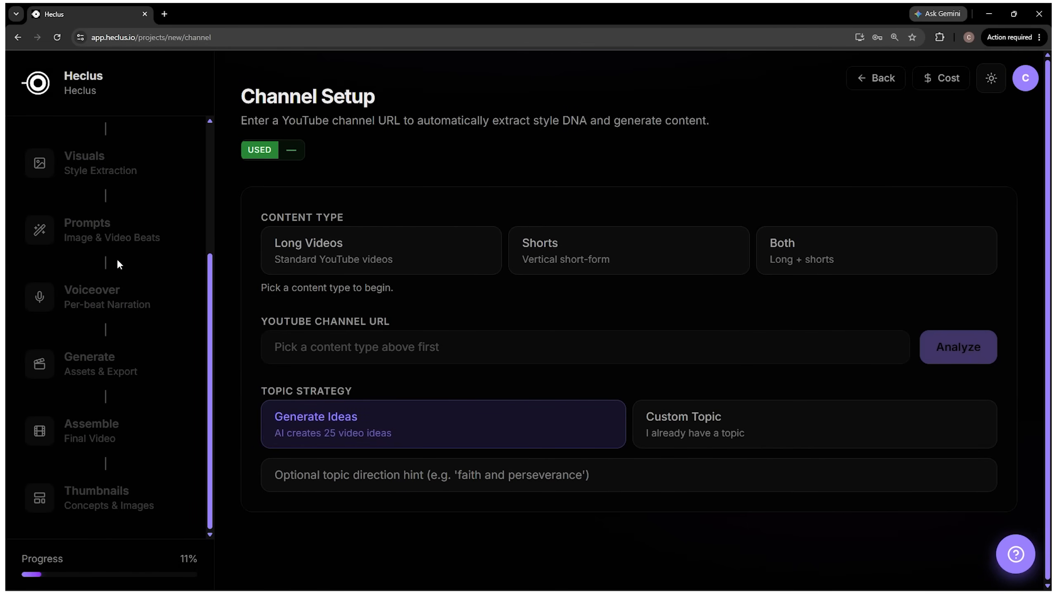
scroll(106, 217, "up", 5)
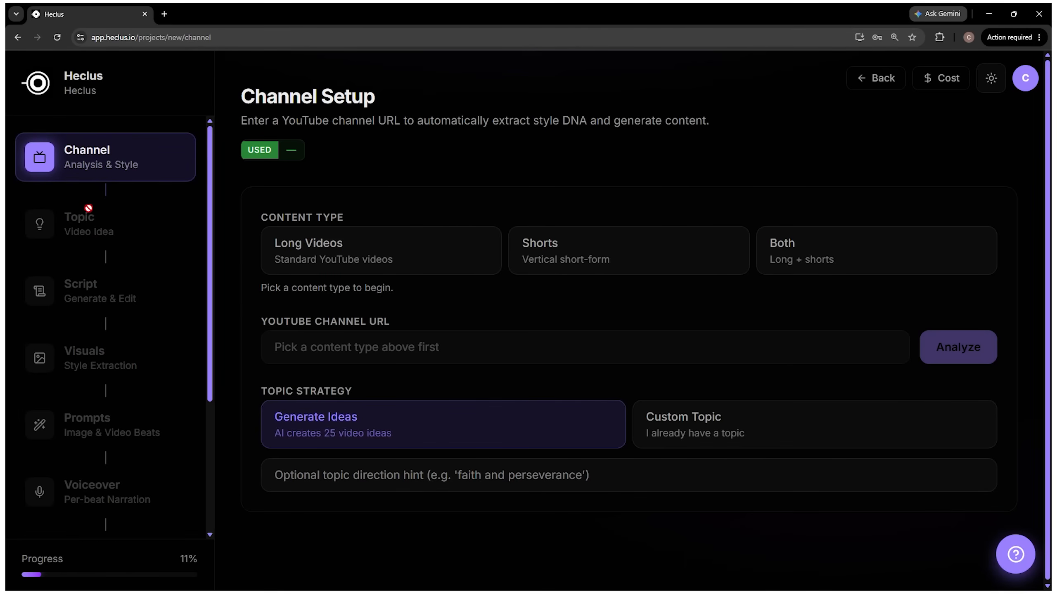
scroll(102, 344, "down", 5)
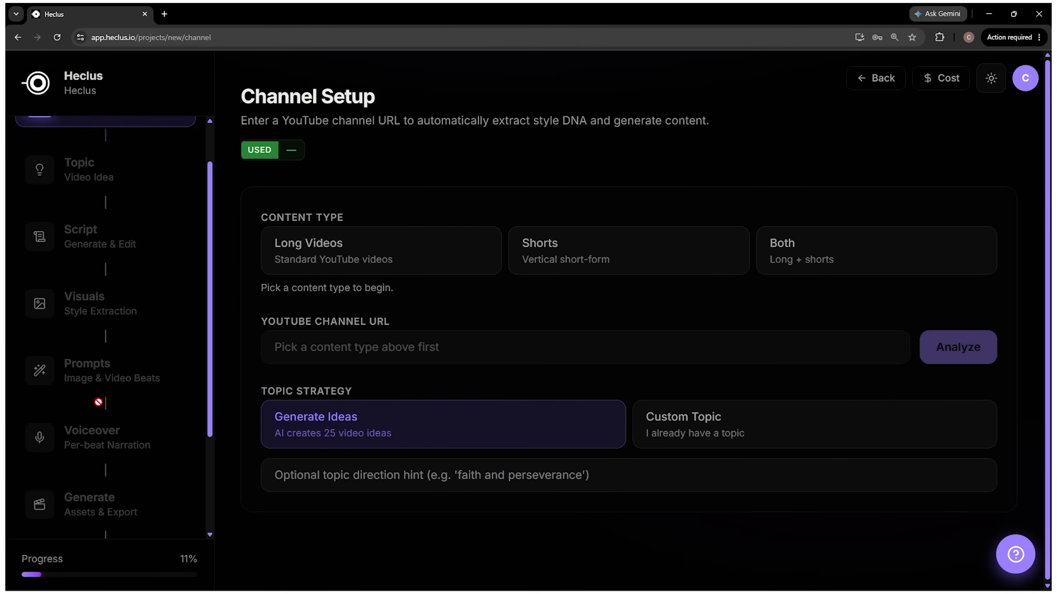
scroll(164, 387, "up", 5)
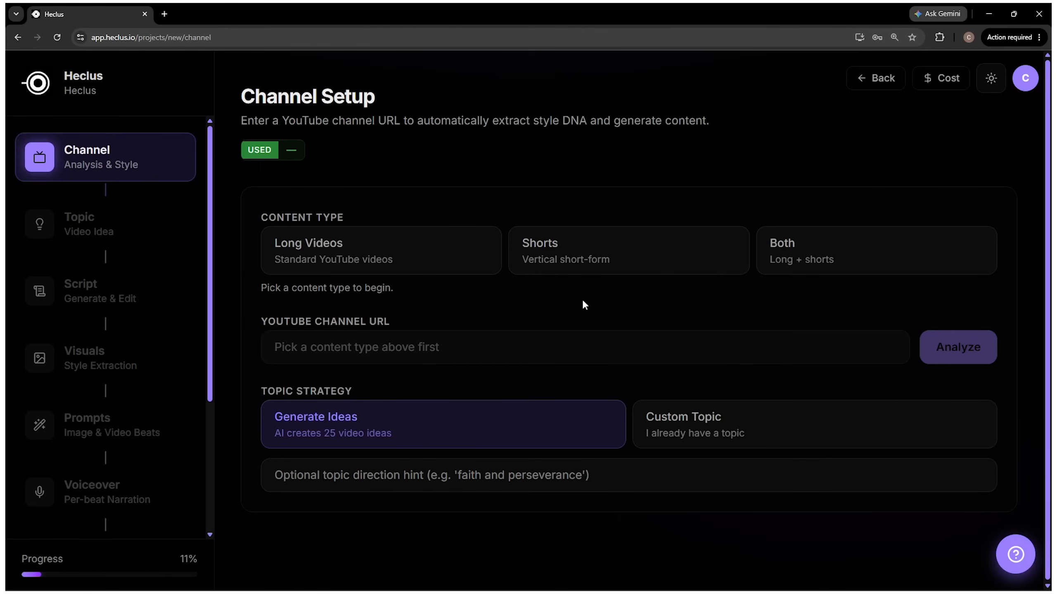
left_click(342, 265)
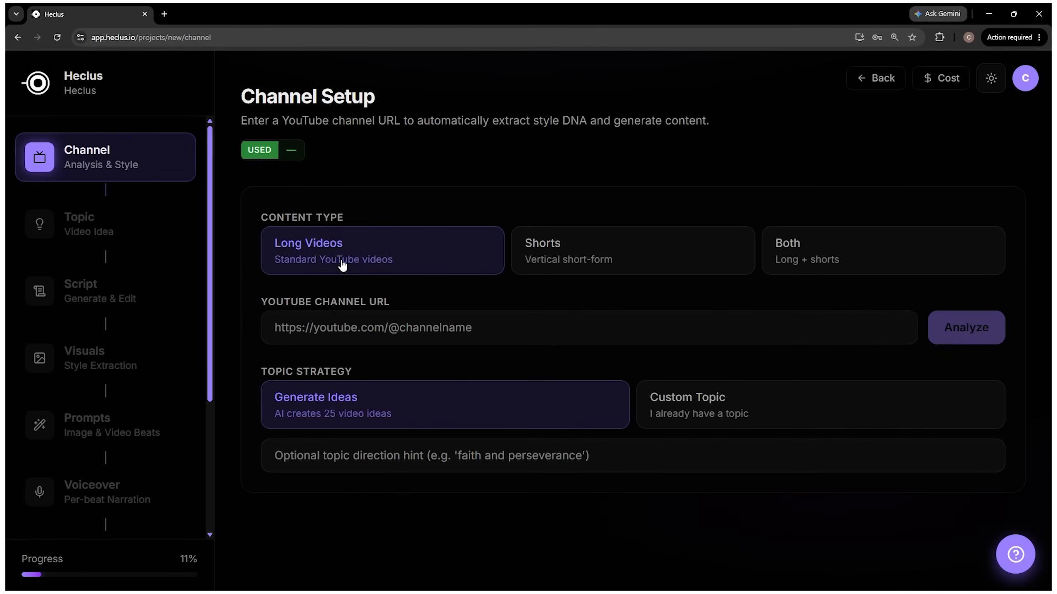
left_click(425, 324)
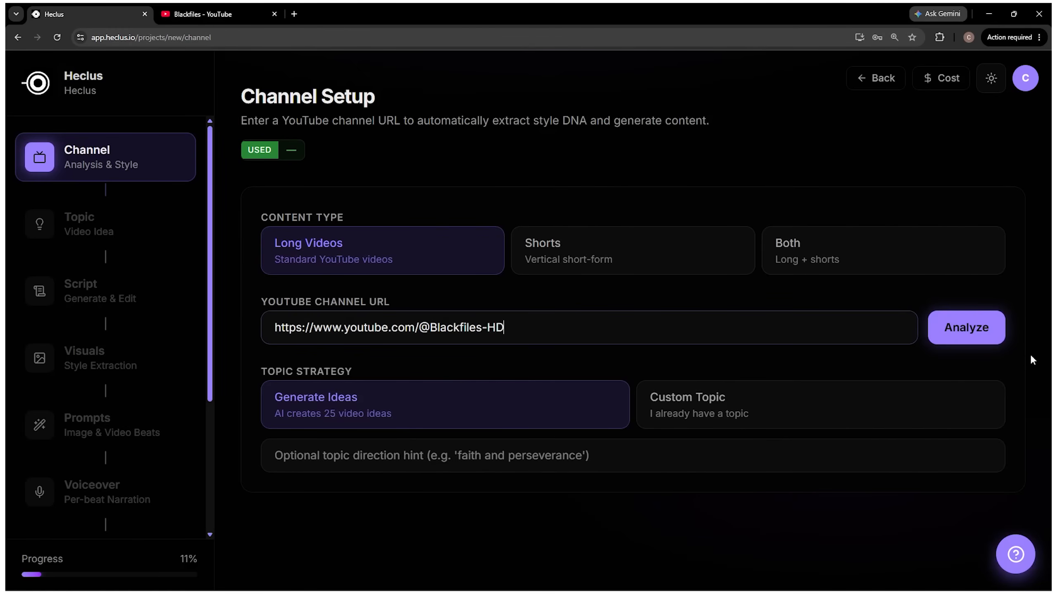
left_click(986, 337)
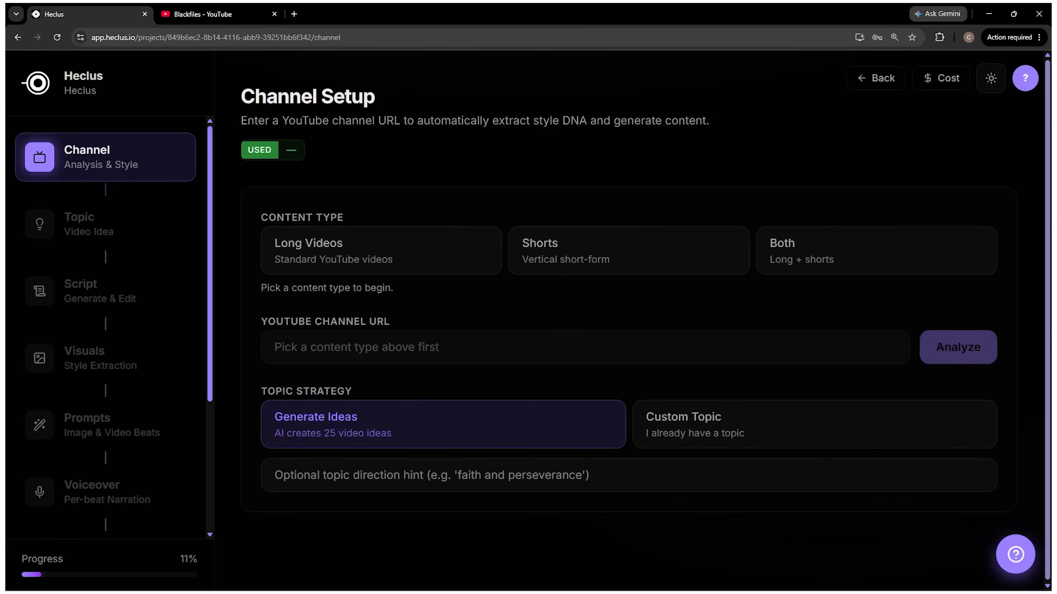
left_click(637, 560)
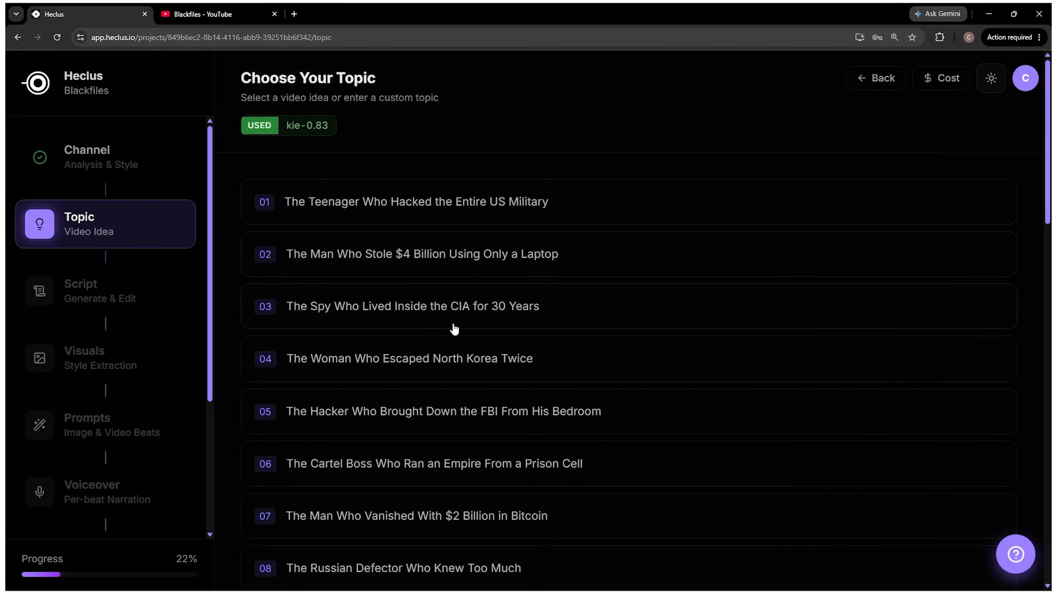
Look through the suggested video topics and generate more ideas.
scroll(599, 366, "down", 20)
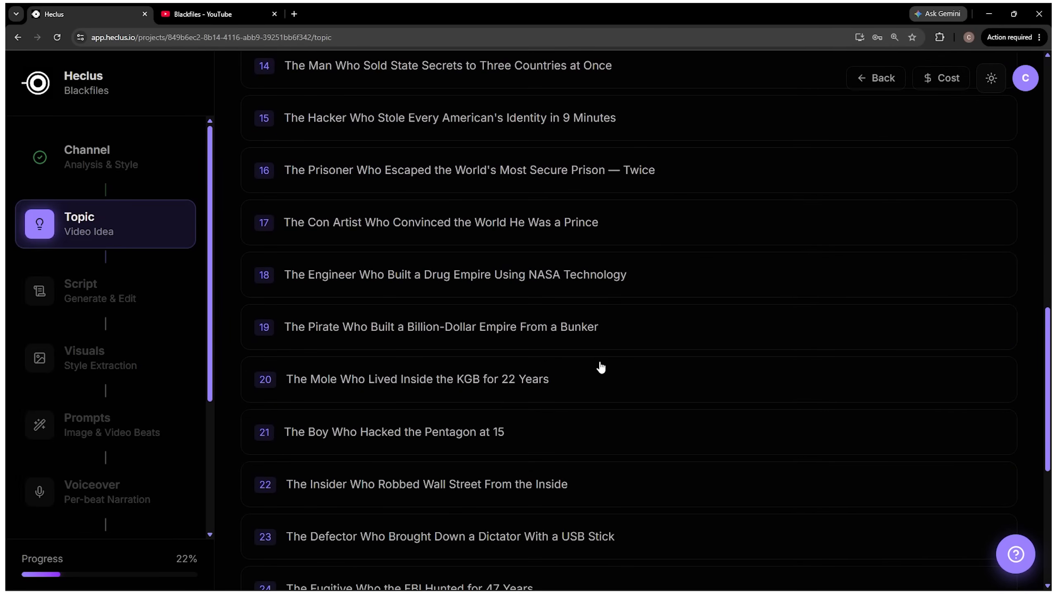
scroll(599, 366, "down", 2)
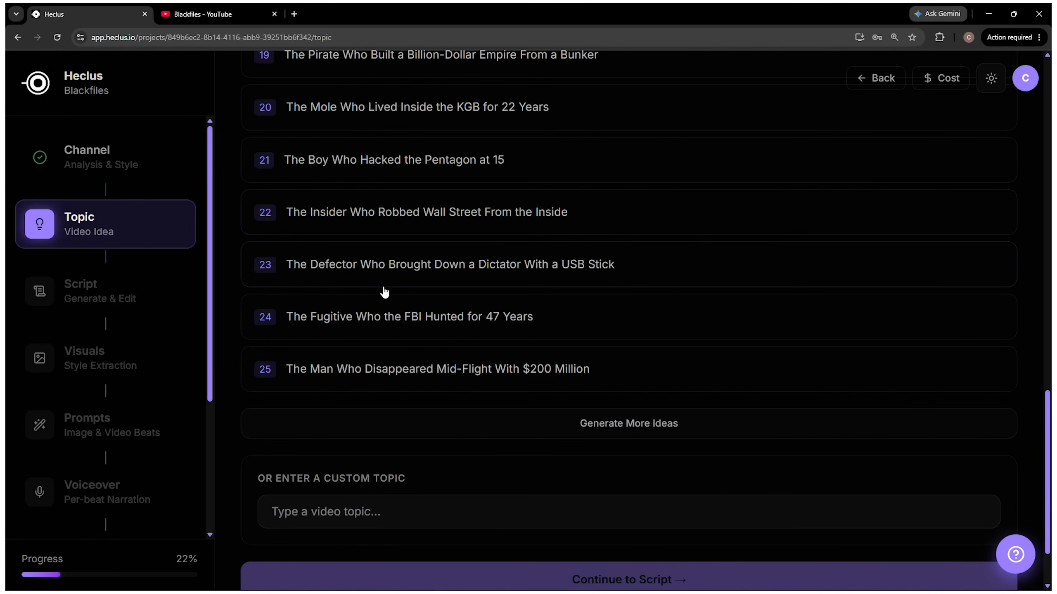
scroll(436, 300, "down", 2)
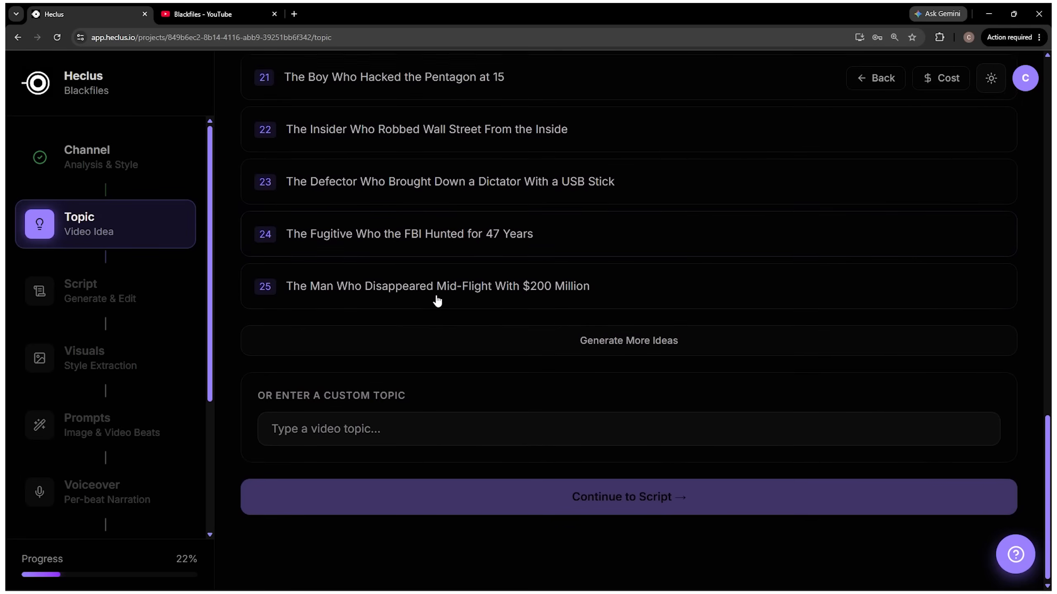
left_click(600, 340)
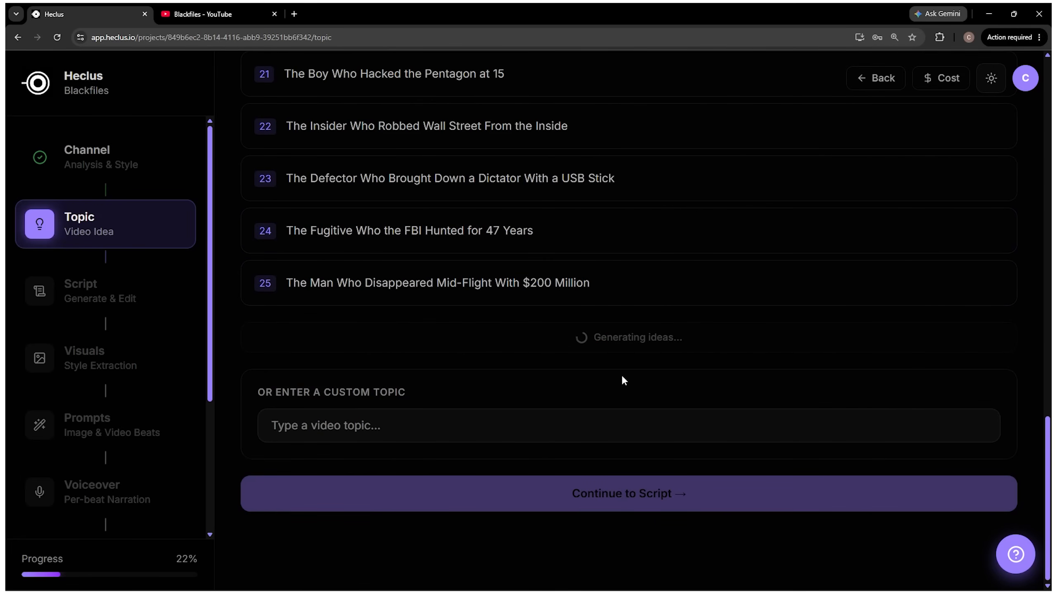
scroll(621, 380, "down", 20)
left_click(377, 428)
type("fadfadf")
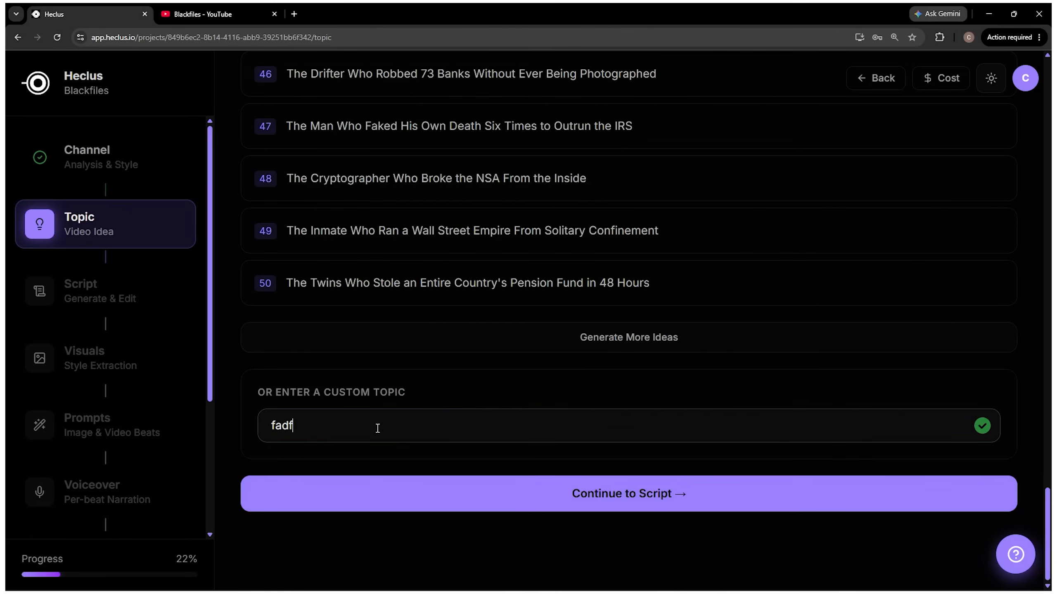
key("BackSpace")
key("BackSpace")
key("BackSpace")
key("BackSpace")
key("BackSpace")
key("BackSpace")
key("BackSpace")
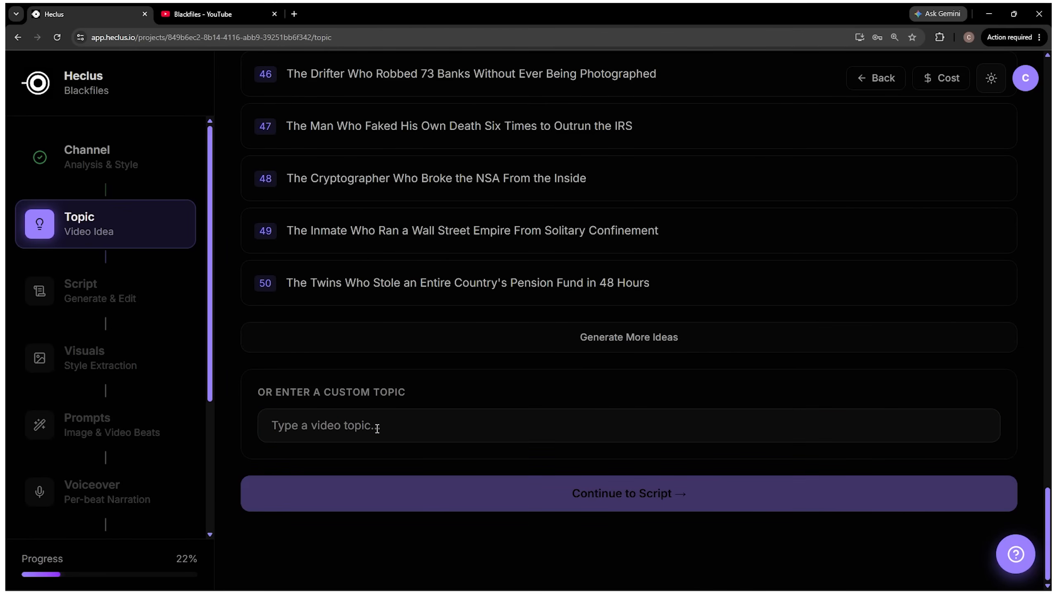
Choose the topic "The Pilot Who Vanished With a Stolen Stealth Bomber" and continue to the script stage.
scroll(429, 373, "up", 5)
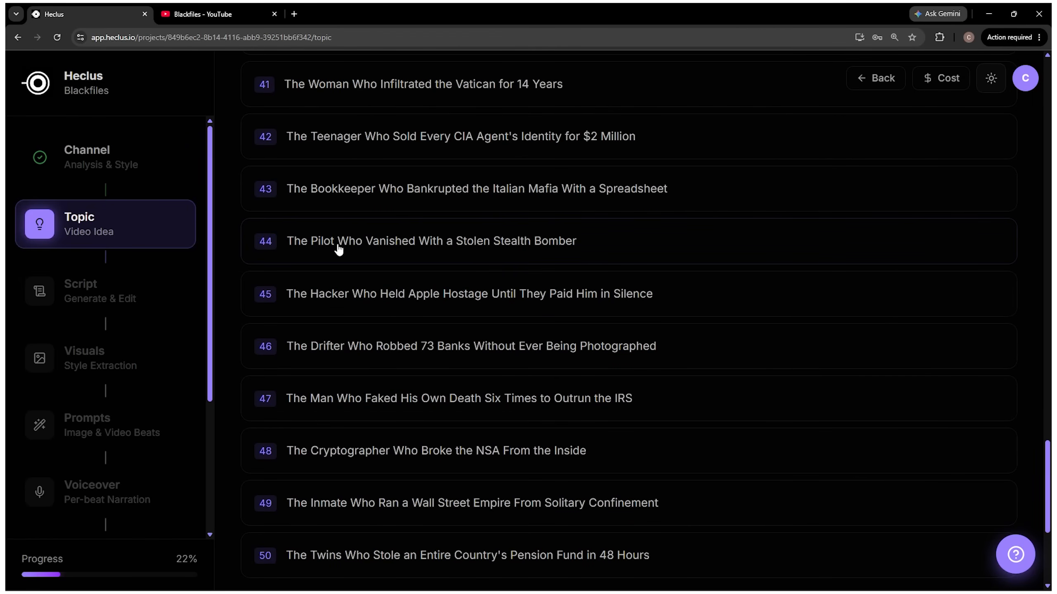
left_click(434, 247)
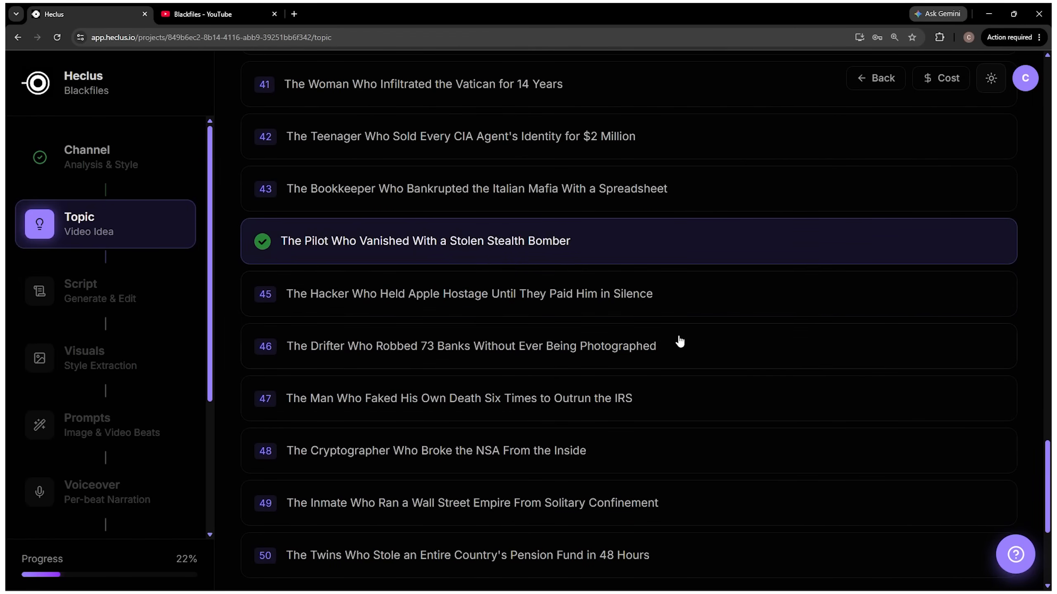
scroll(458, 375, "down", 5)
left_click(609, 495)
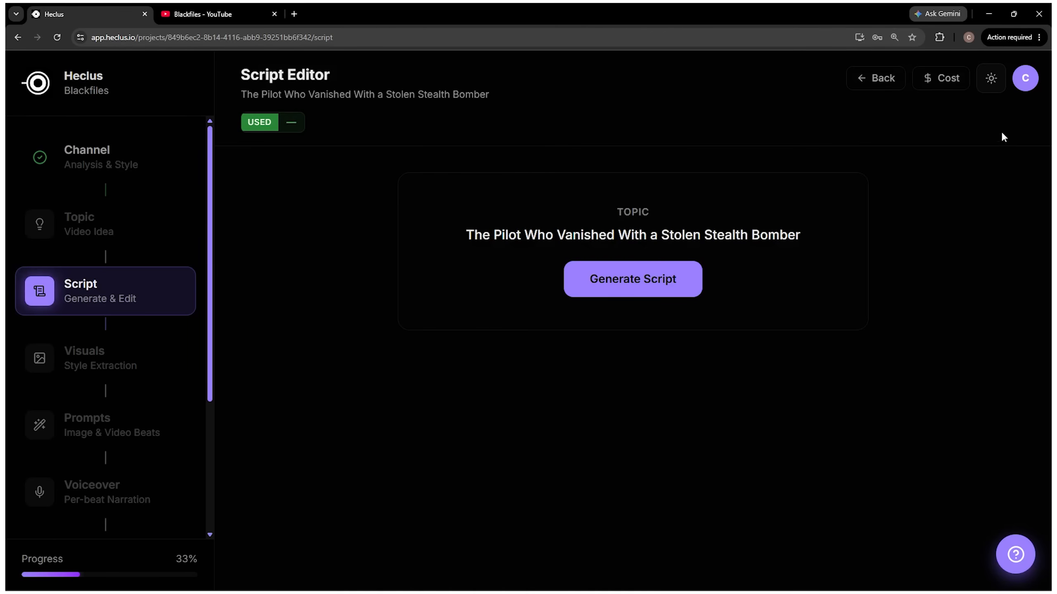
Check the KIE and ElevenLabs balances and the used-credits indicator, and generate the script for the chosen topic.
left_click(1026, 82)
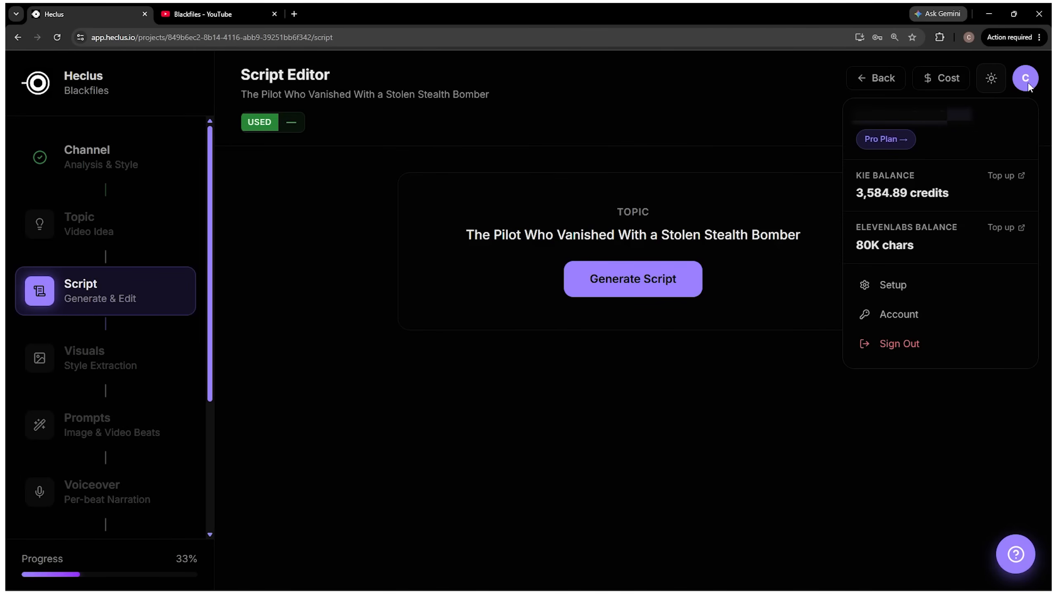
left_click(460, 149)
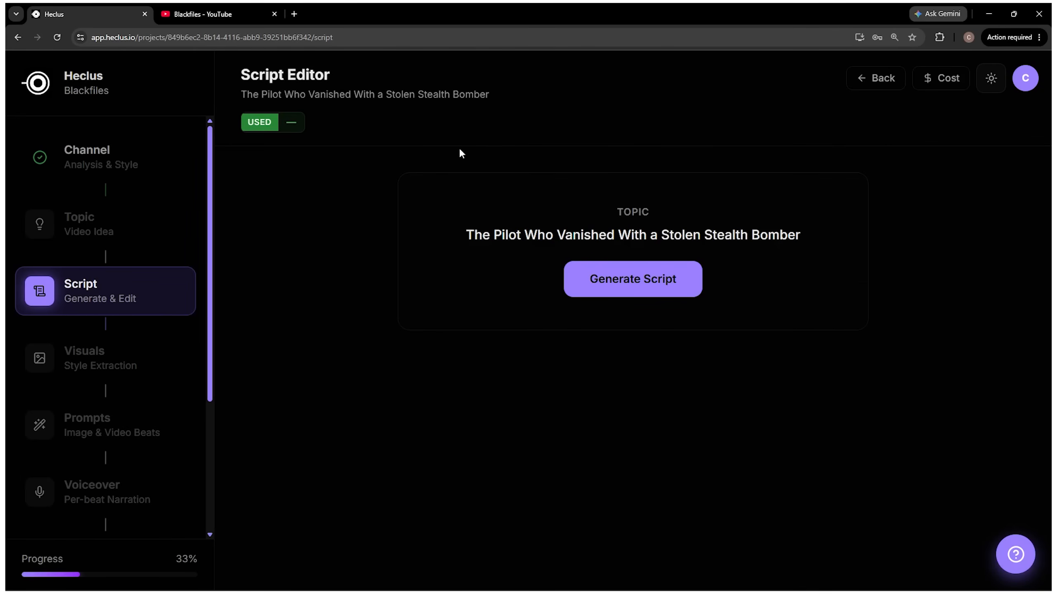
left_click_drag(245, 124, 271, 122)
left_click(296, 123)
left_click(632, 283)
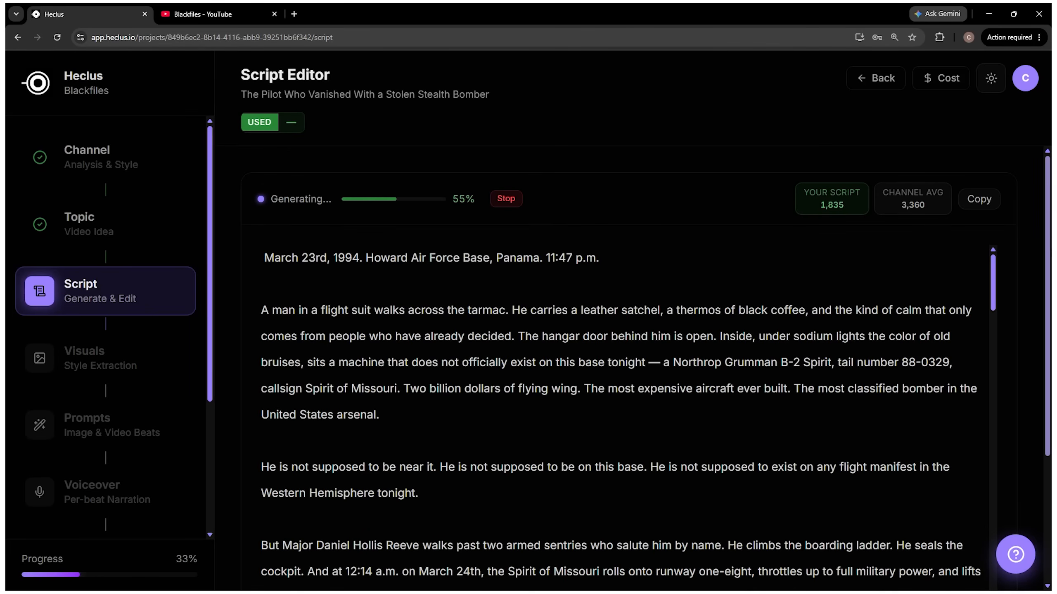
Compare the script's length with the channel average and check the KIE credits used for it.
left_click_drag(804, 196, 844, 206)
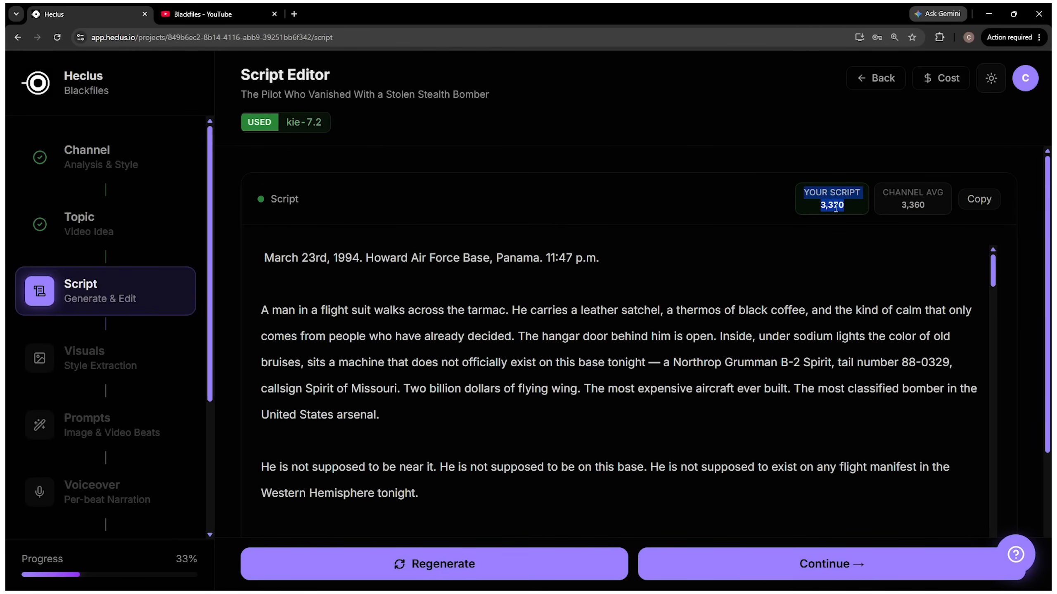
left_click(837, 208)
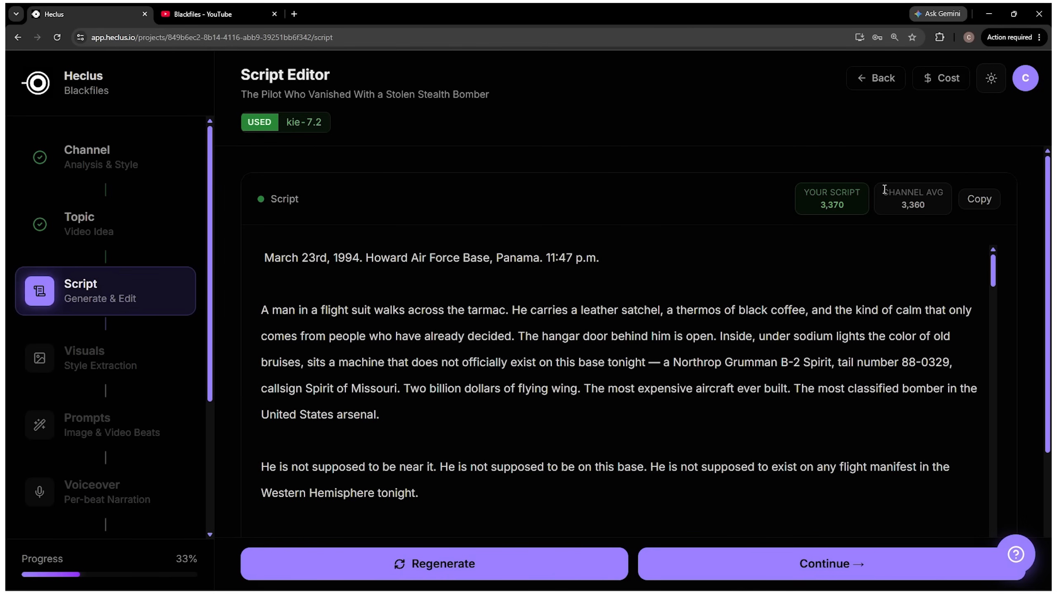
left_click_drag(881, 194, 923, 195)
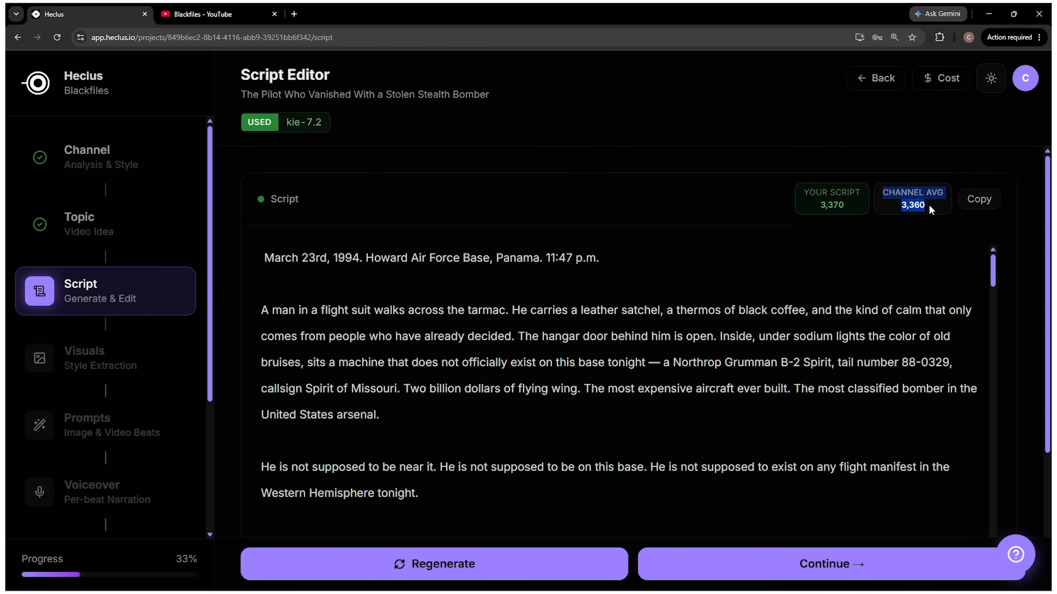
left_click(923, 206)
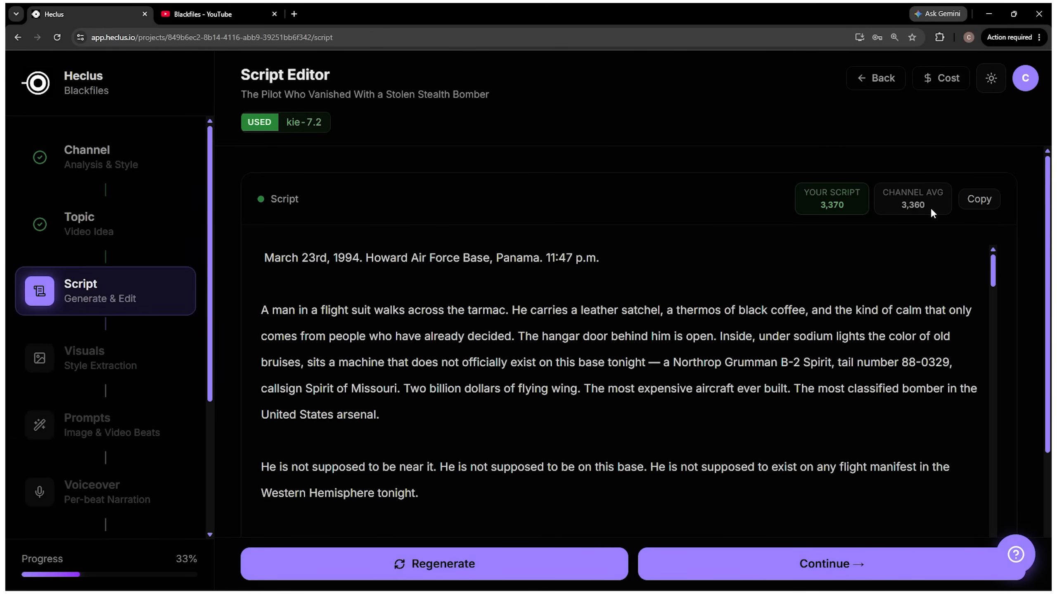
left_click_drag(286, 122, 323, 123)
left_click(310, 125)
Read through the generated script from its opening date and location line towards the end.
left_click_drag(263, 260, 483, 262)
left_click_drag(599, 261, 489, 262)
left_click(436, 288)
scroll(509, 349, "down", 10)
scroll(510, 349, "down", 20)
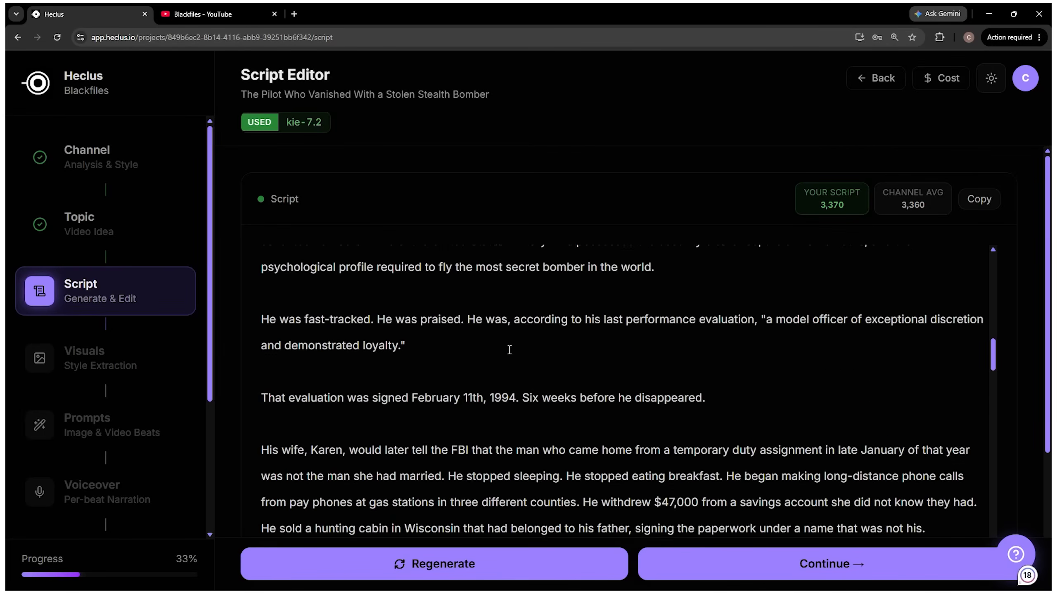
scroll(721, 362, "up", 20)
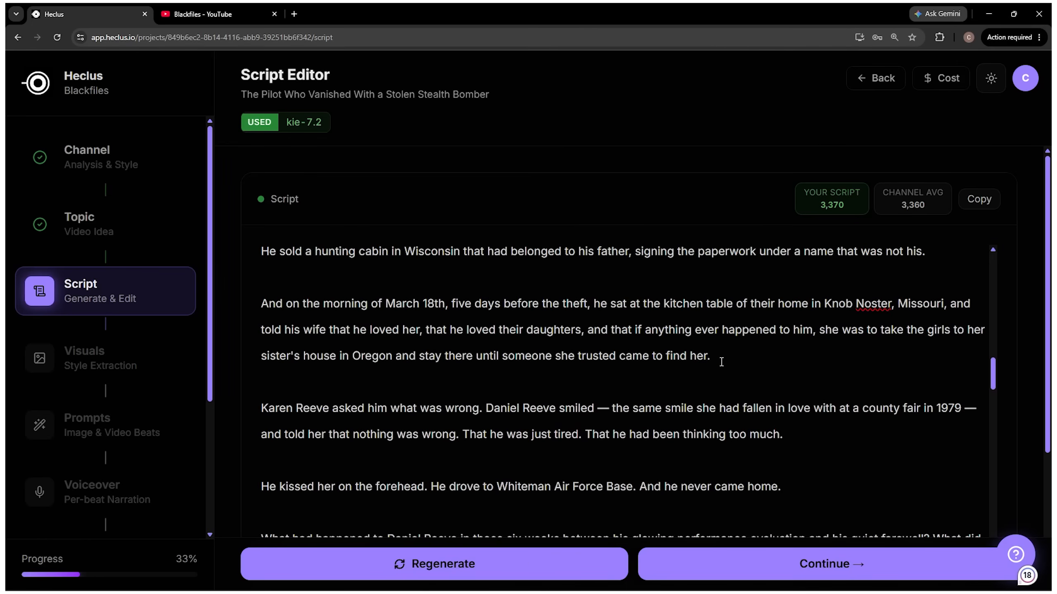
scroll(721, 362, "up", 8)
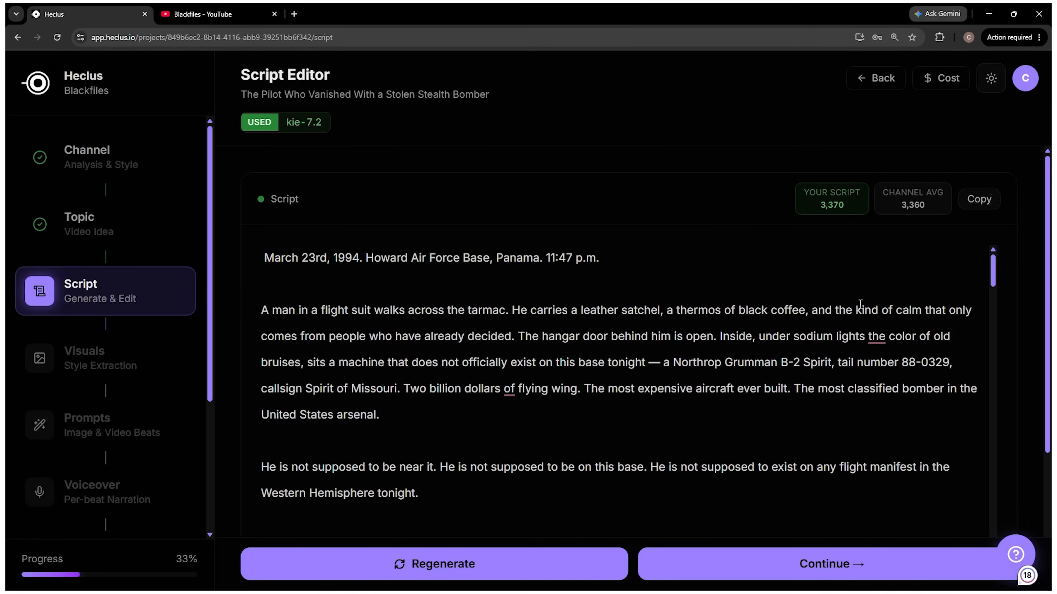
scroll(667, 324, "down", 10)
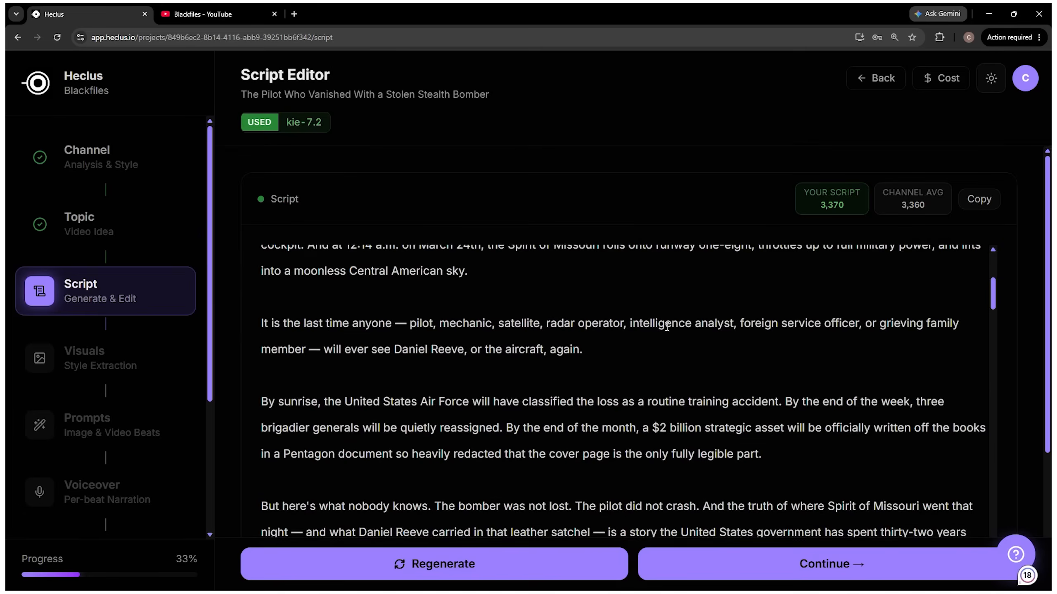
scroll(713, 468, "down", 20)
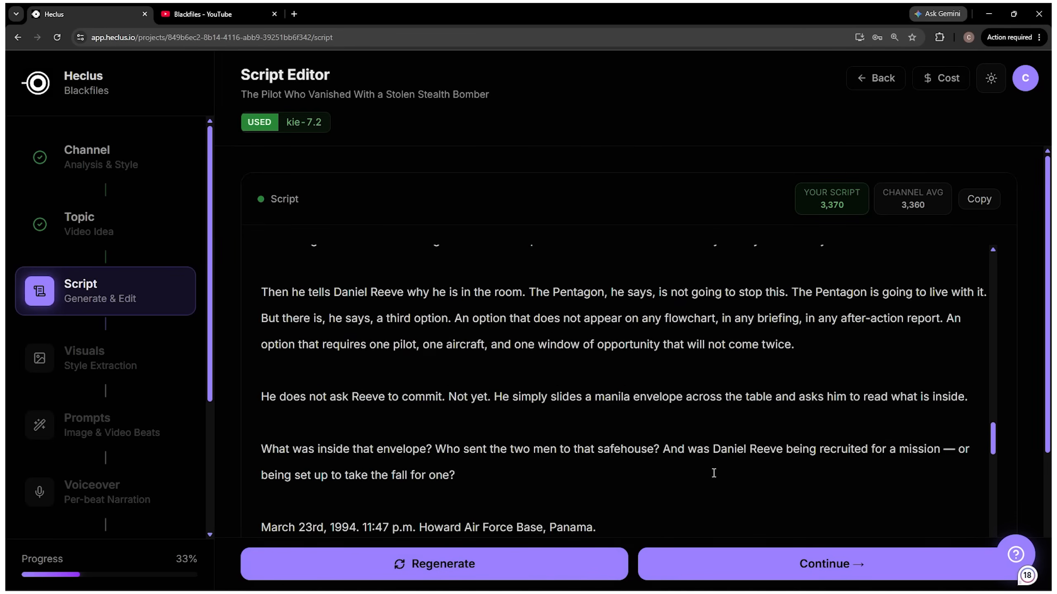
scroll(714, 474, "down", 20)
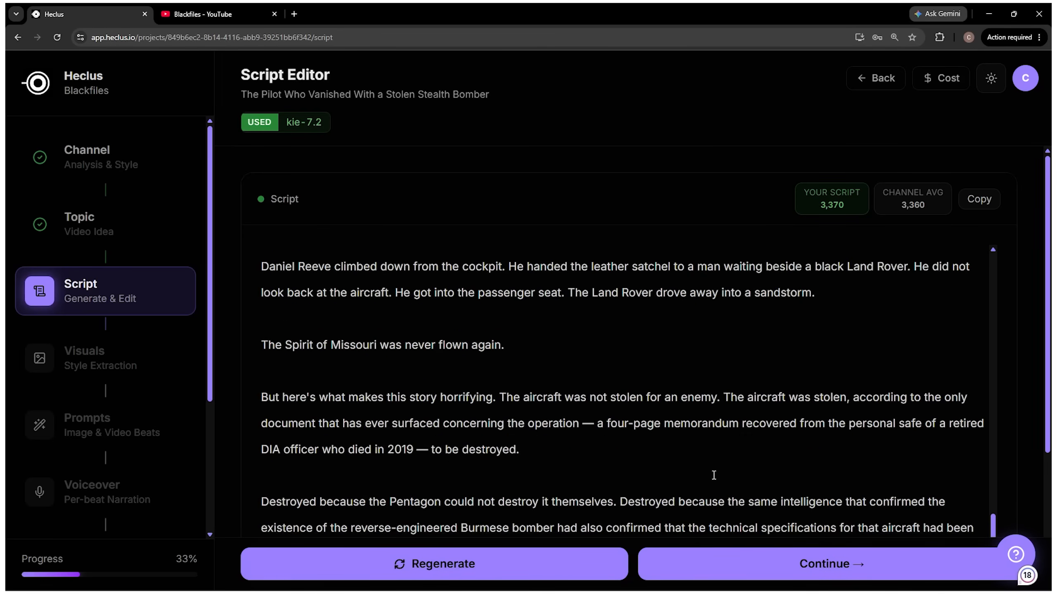
Read the script through to its closing lines and continue to the visual style extraction stage.
scroll(713, 476, "down", 20)
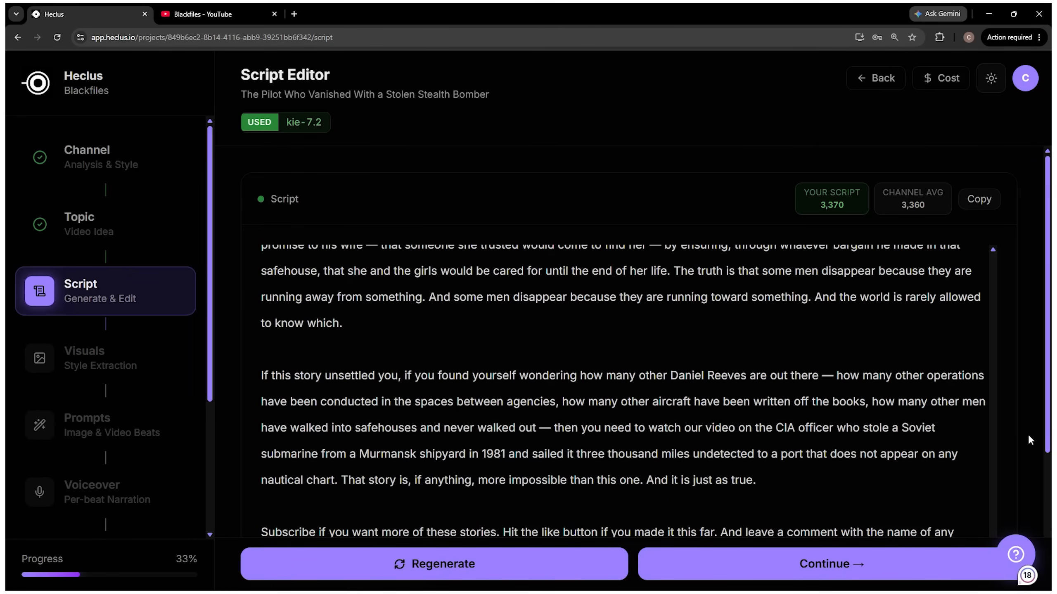
scroll(1027, 434, "down", 5)
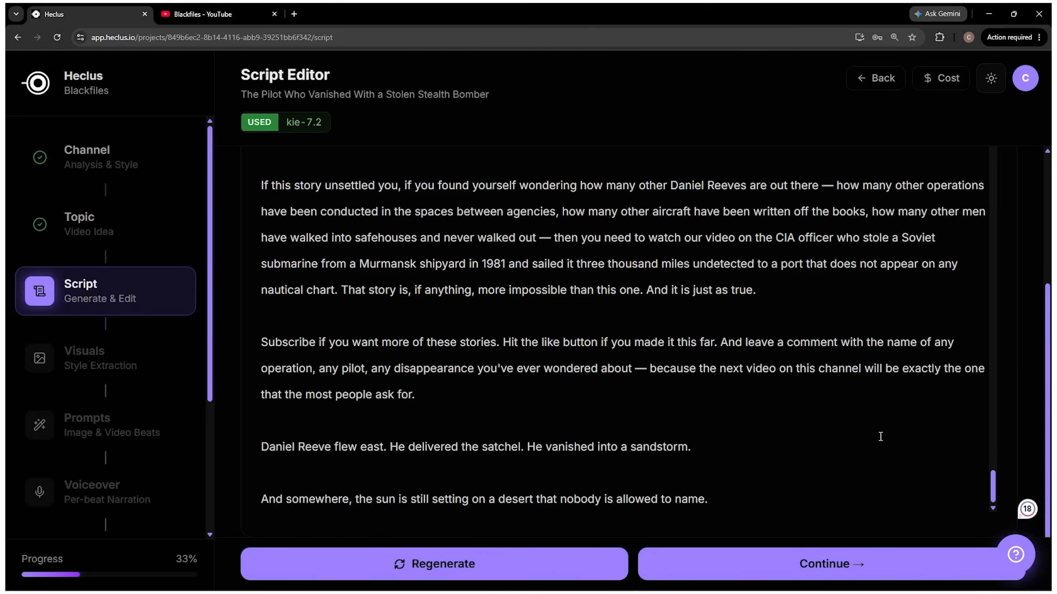
left_click(797, 574)
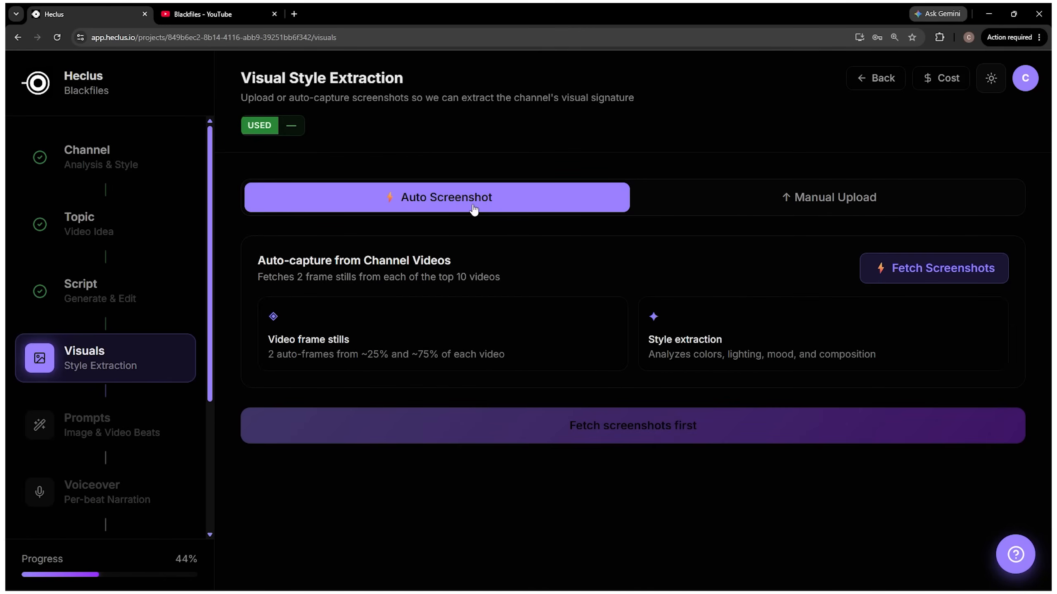
Fetch the frame stills from the channel's videos automatically and review the art style, lighting, camera and mood extracted from them.
left_click(927, 273)
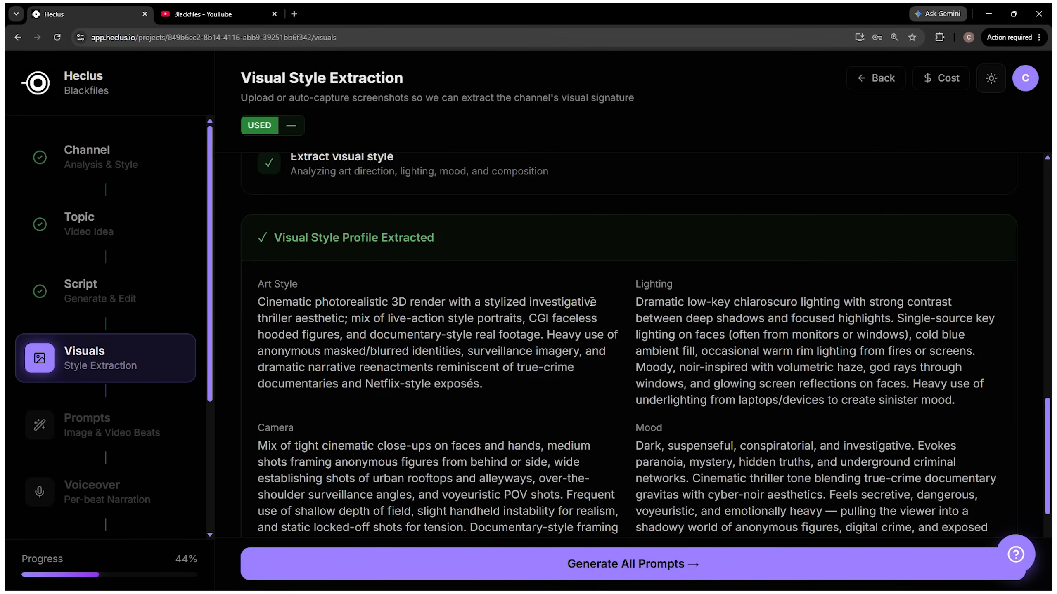
left_click_drag(528, 319, 537, 354)
left_click(573, 357)
scroll(558, 382, "up", 3)
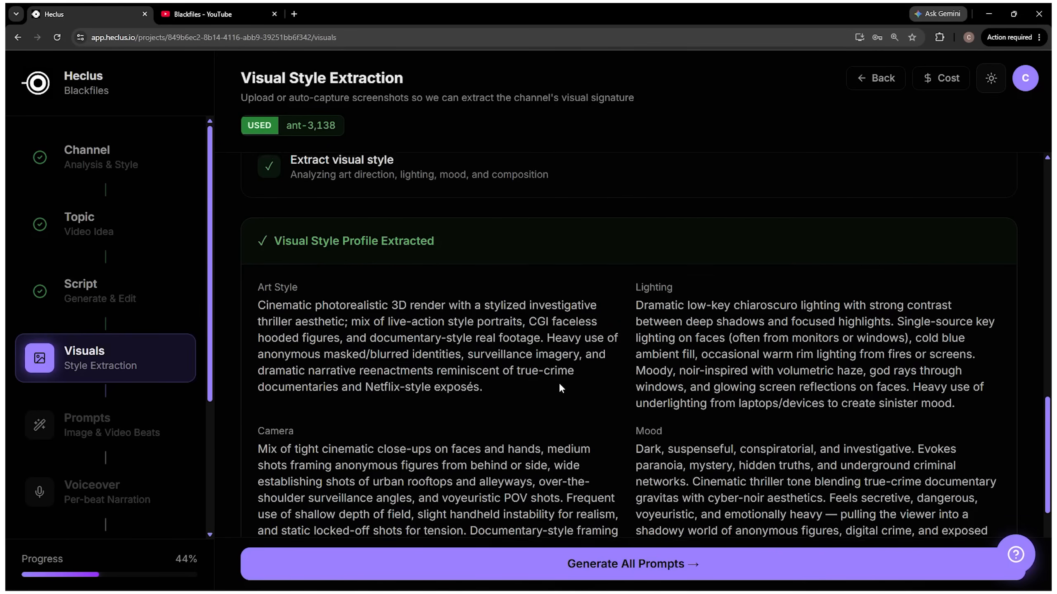
scroll(559, 385, "up", 10)
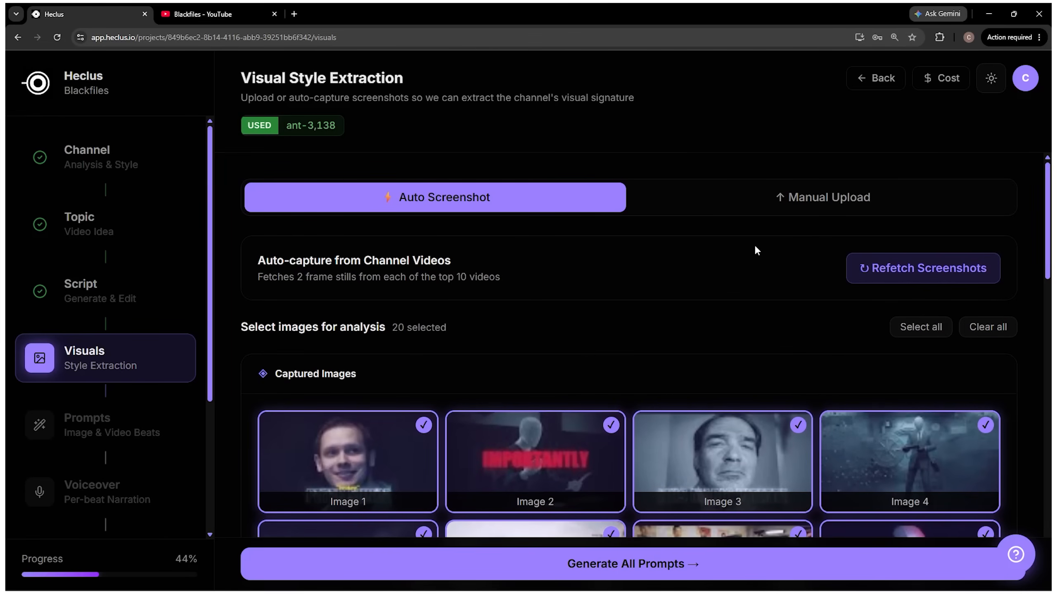
Try manual upload with four cartoon screenshots for style extraction and review the art style profile they produce.
left_click(785, 209)
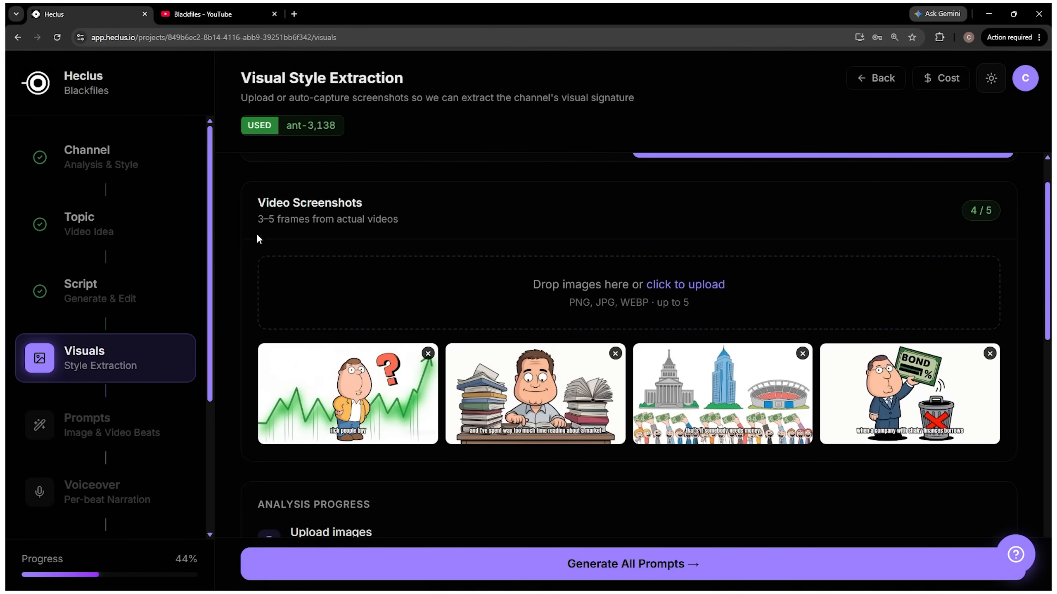
scroll(522, 457, "down", 3)
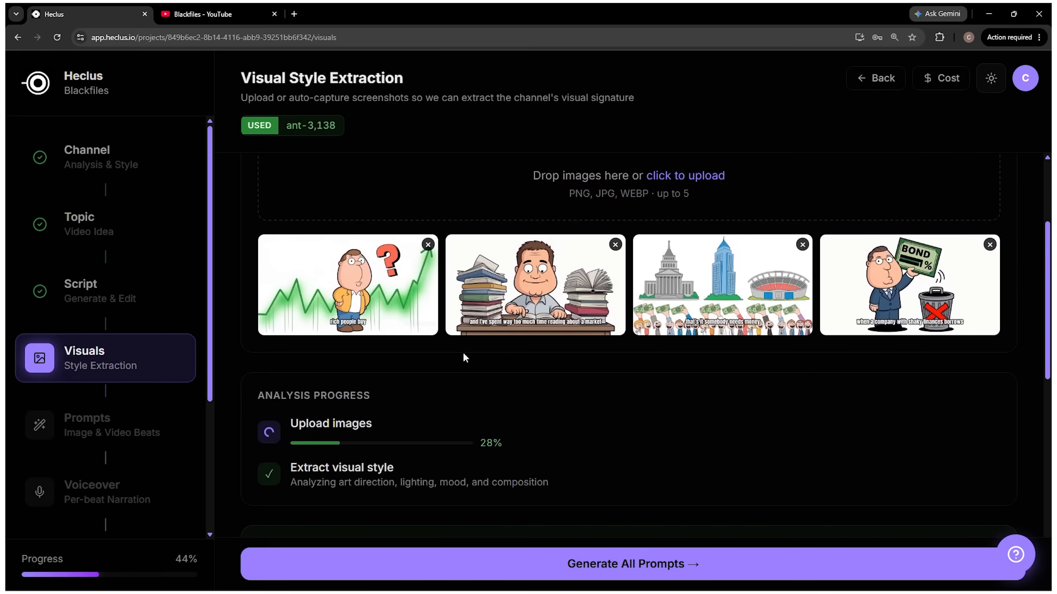
scroll(527, 290, "down", 3)
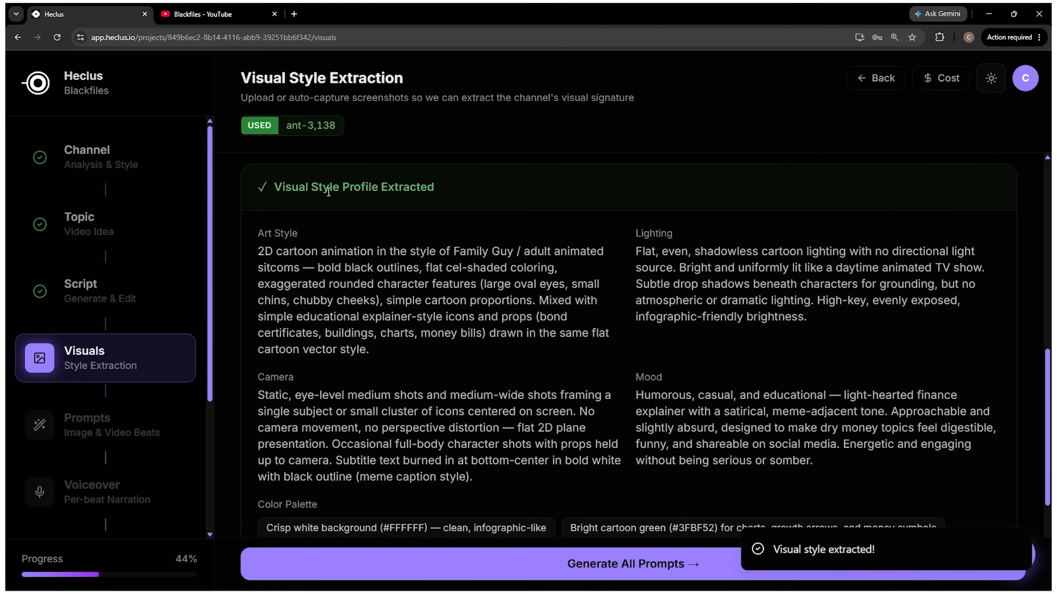
left_click_drag(259, 250, 495, 301)
left_click(535, 357)
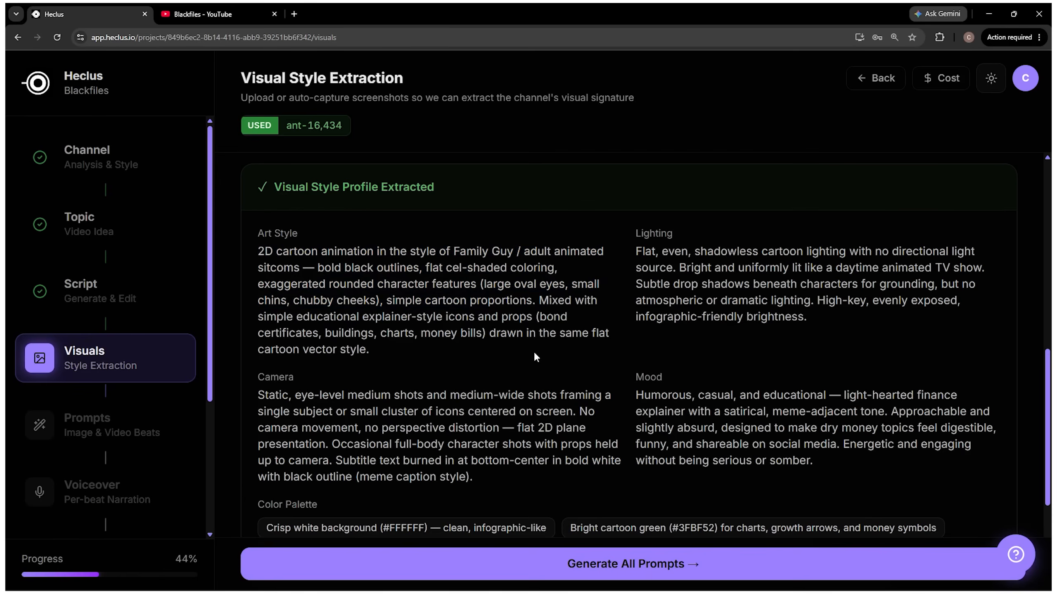
scroll(931, 310, "up", 10)
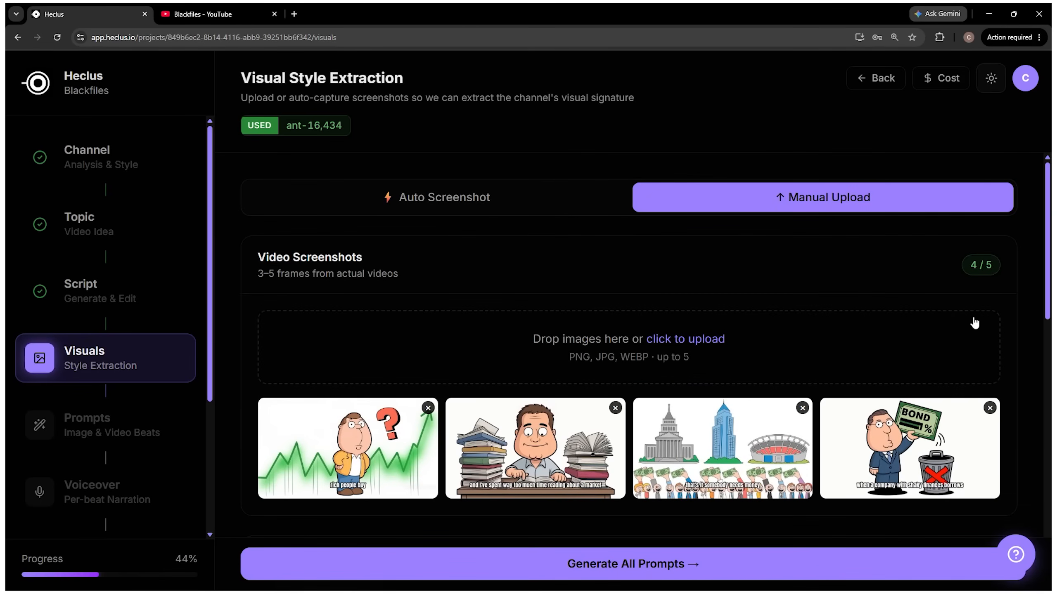
scroll(1035, 327, "down", 10)
scroll(1036, 327, "up", 10)
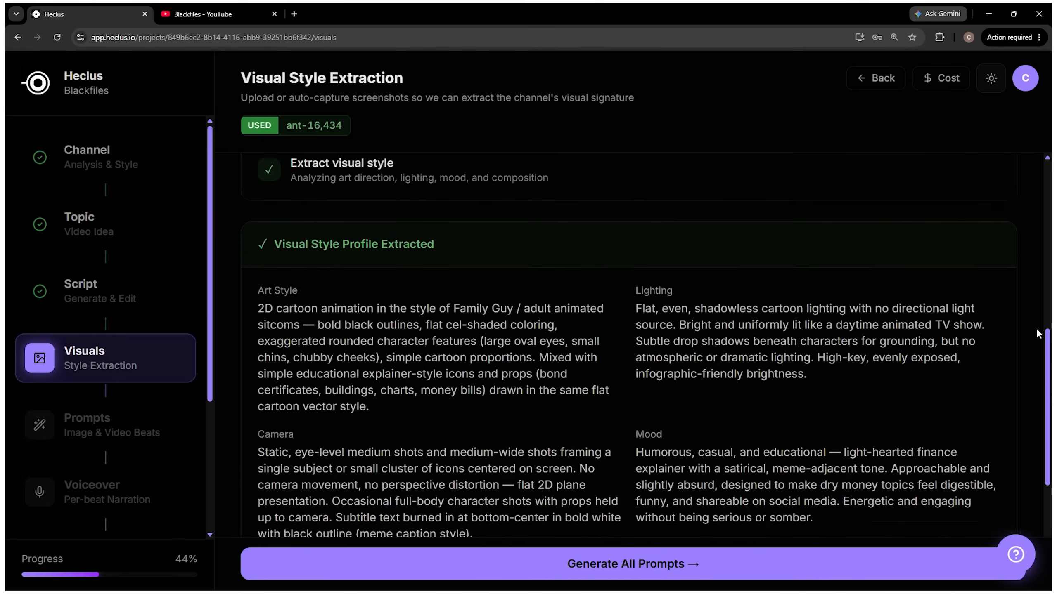
scroll(1036, 328, "up", 2)
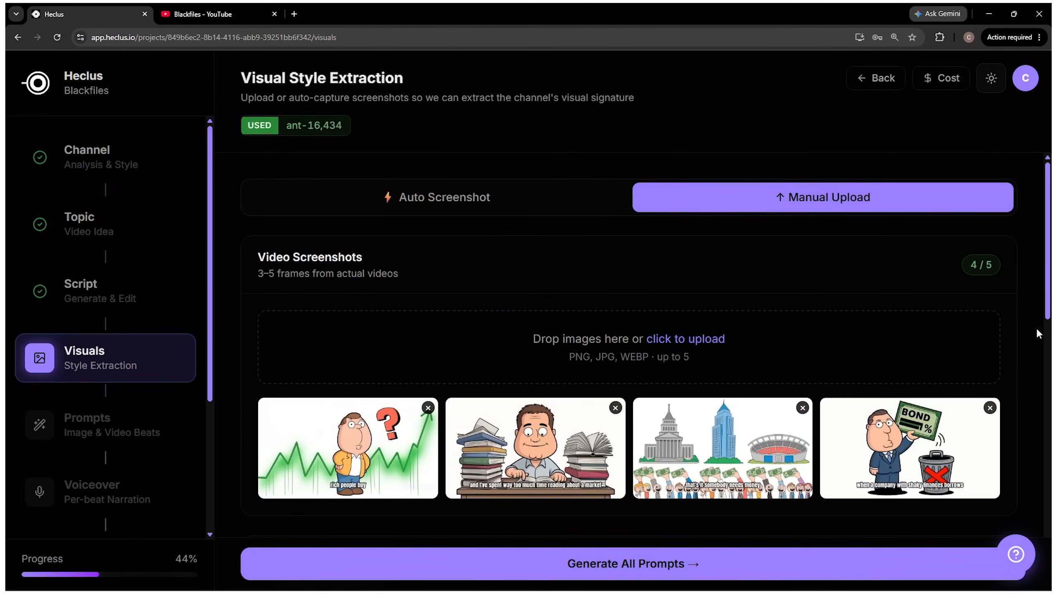
Return to automatic screenshots, refetch the channel's frame stills for style extraction and continue to the prompts stage.
scroll(1036, 329, "down", 3)
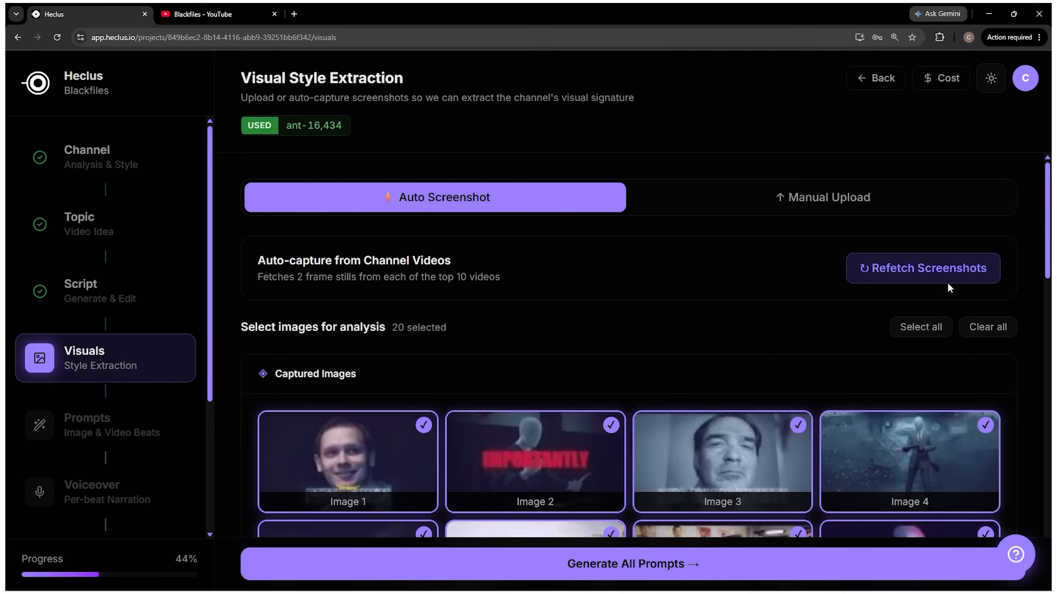
left_click(944, 276)
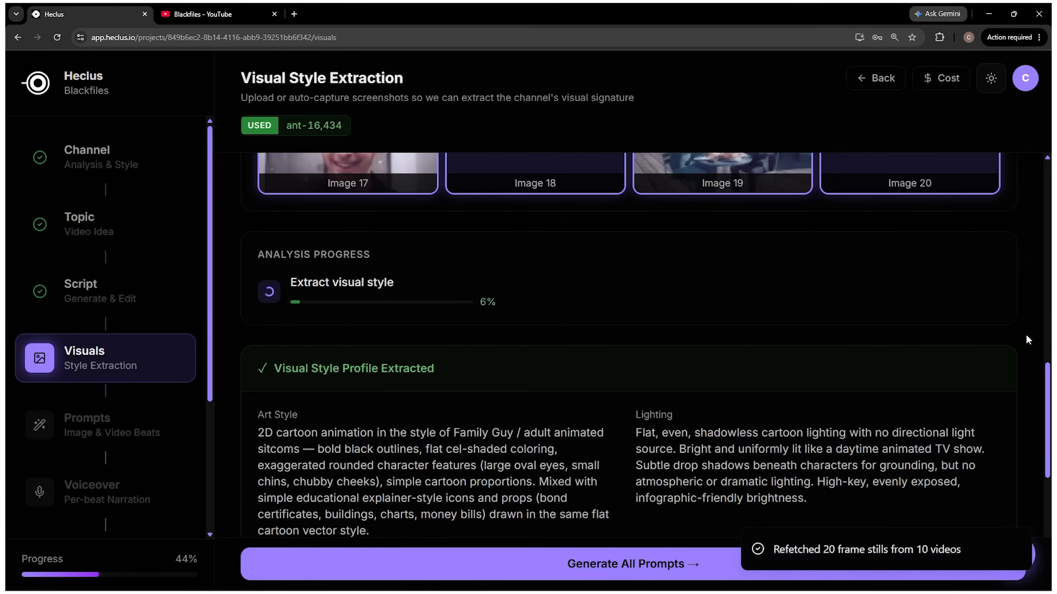
scroll(284, 258, "down", 1)
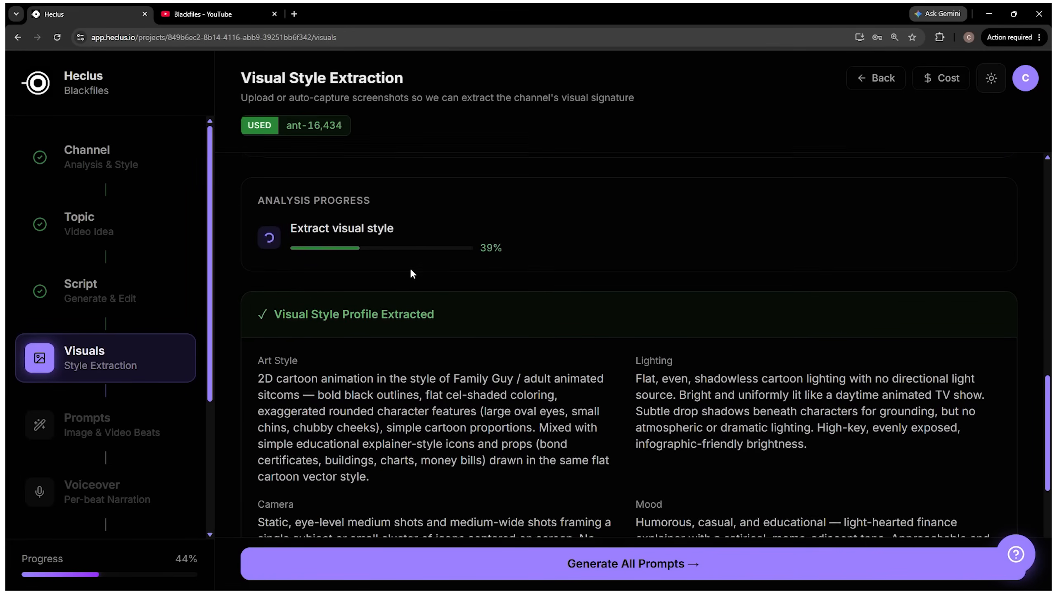
left_click(707, 564)
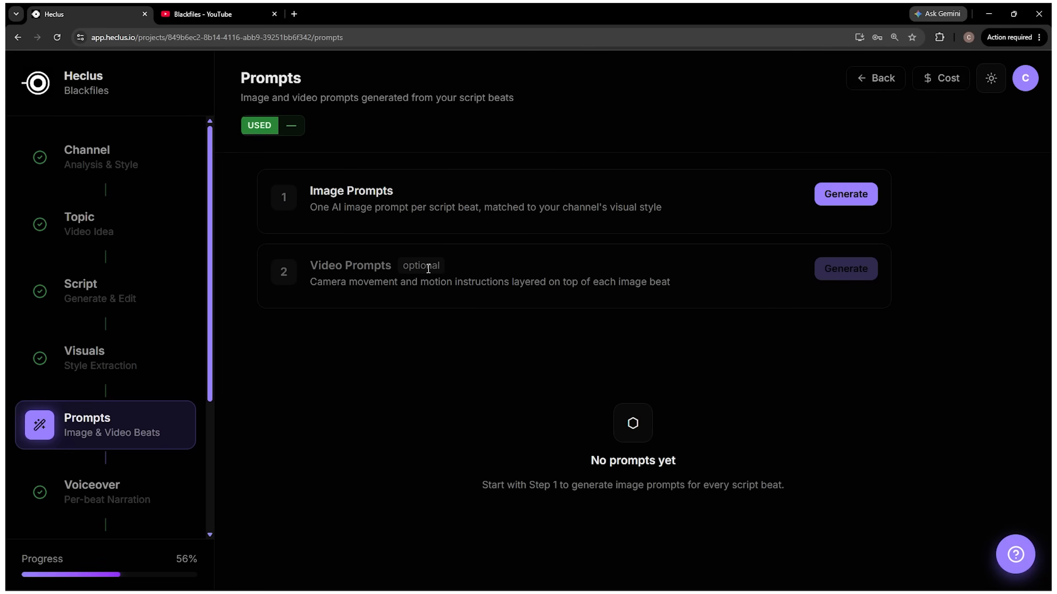
Generate the image prompts and inspect the image prompt of the first beat, "March 23rd, 1994.".
left_click(851, 202)
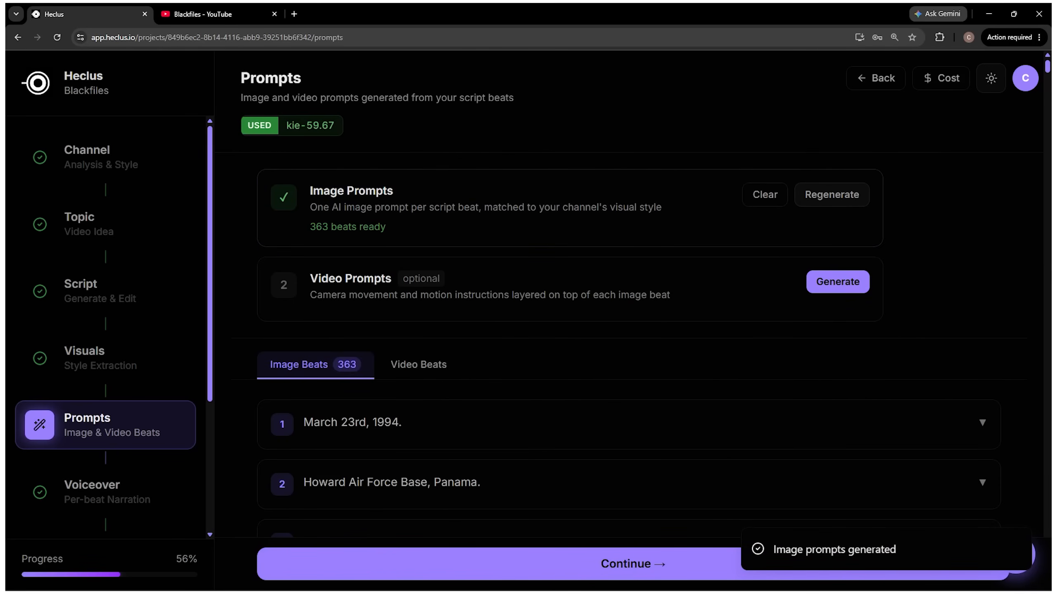
scroll(849, 264, "down", 10)
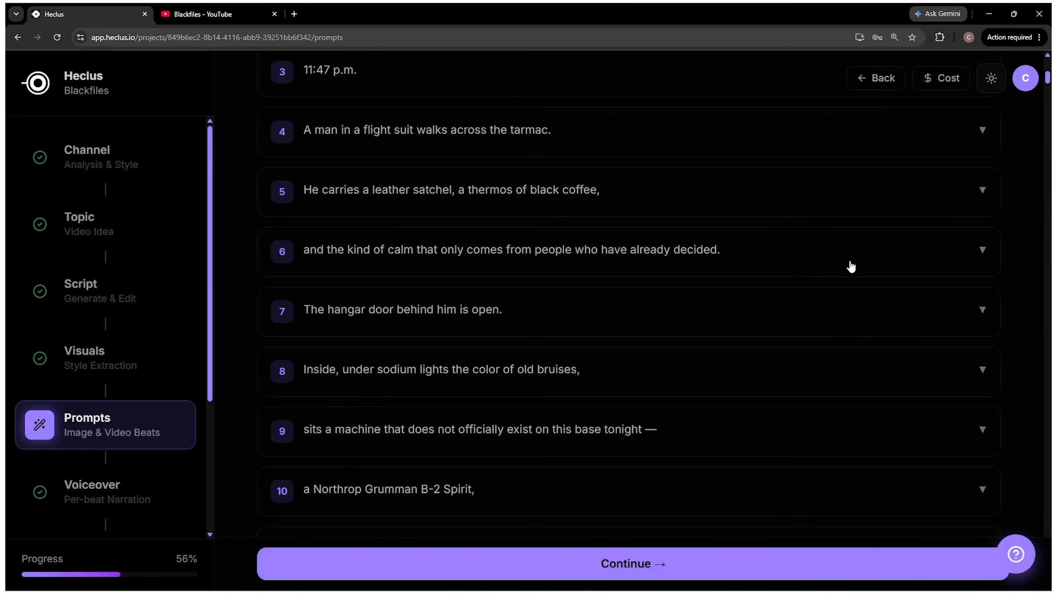
scroll(927, 283, "up", 9)
left_click(732, 398)
scroll(540, 412, "down", 3)
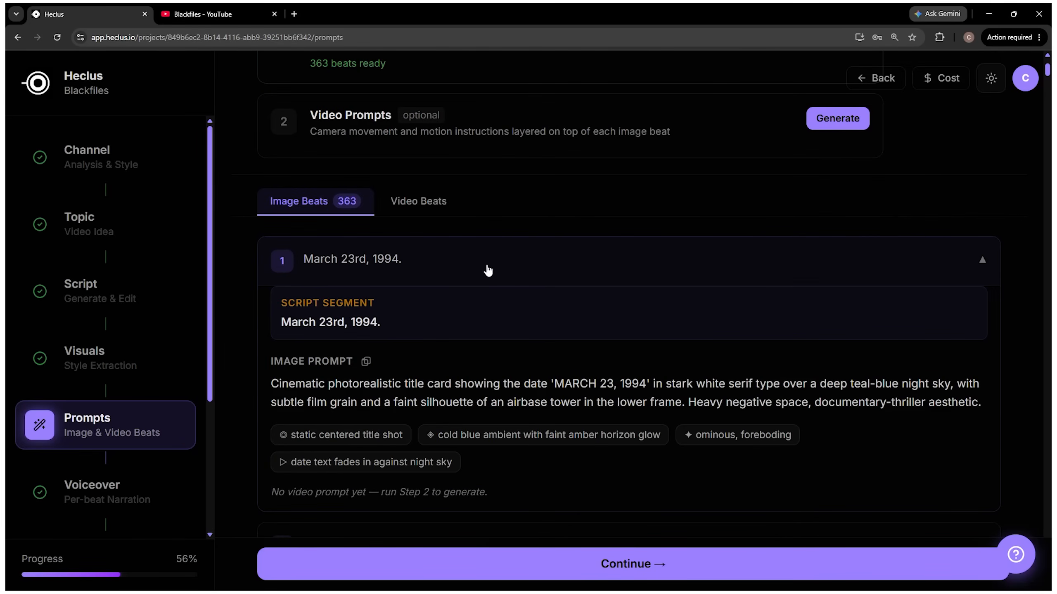
left_click_drag(276, 383, 626, 383)
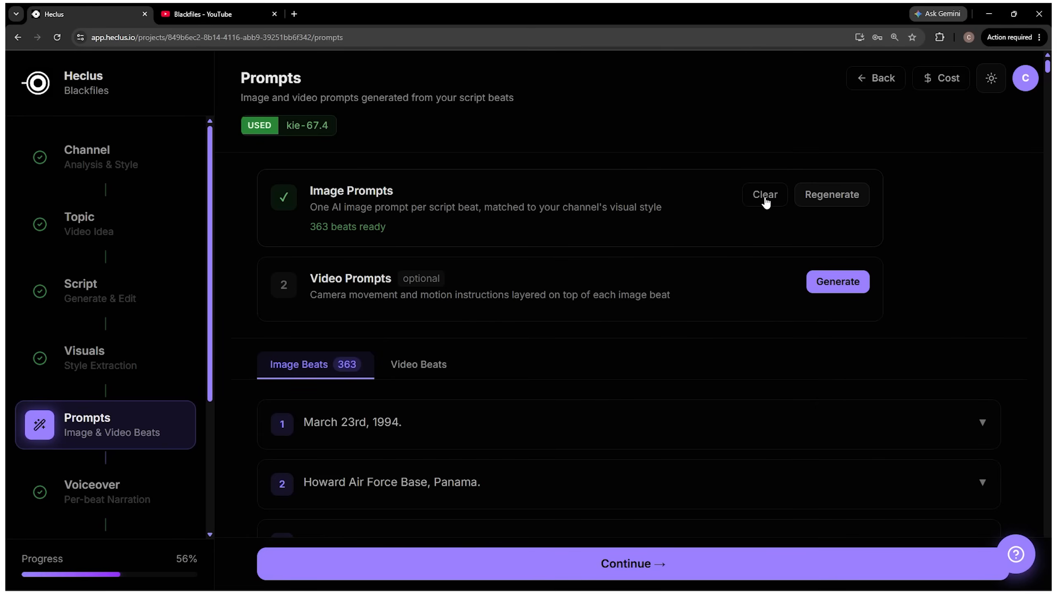
Clear the existing image prompts and generate a new set for the script beats.
left_click(764, 198)
left_click(690, 369)
left_click(840, 195)
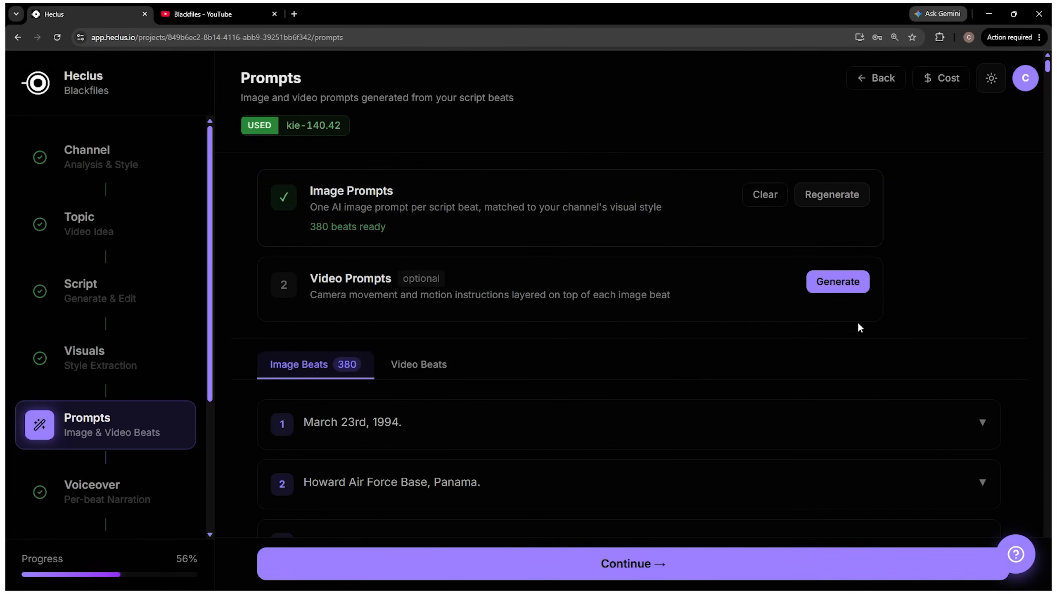
Generate the optional video prompts and check the image and video prompts of the beat "Howard Air Force Base, Panama.".
left_click(837, 293)
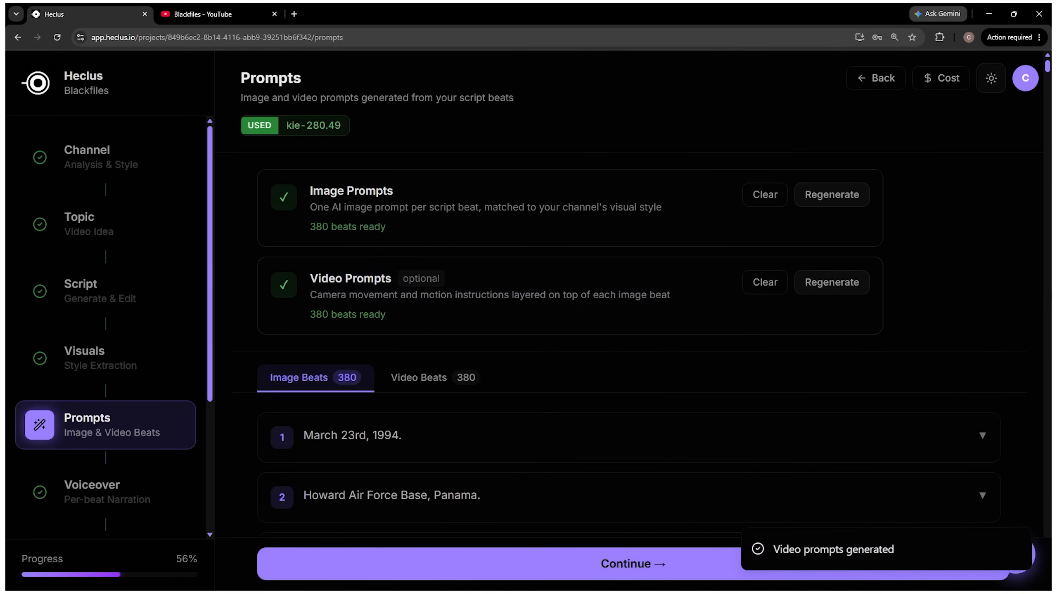
scroll(424, 291, "down", 4)
left_click(424, 217)
left_click(297, 225)
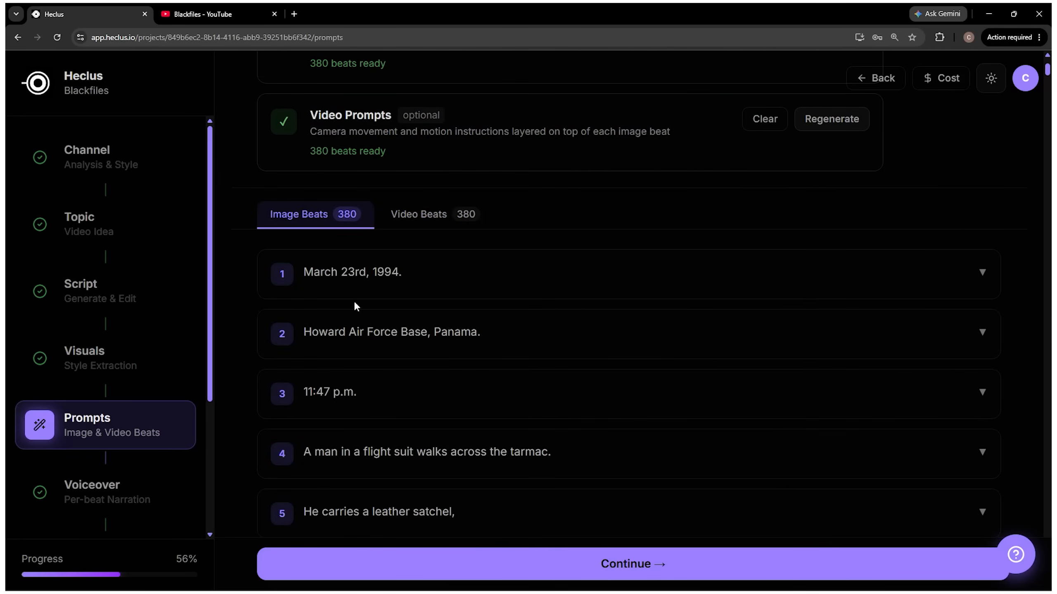
left_click(357, 335)
scroll(345, 337, "down", 2)
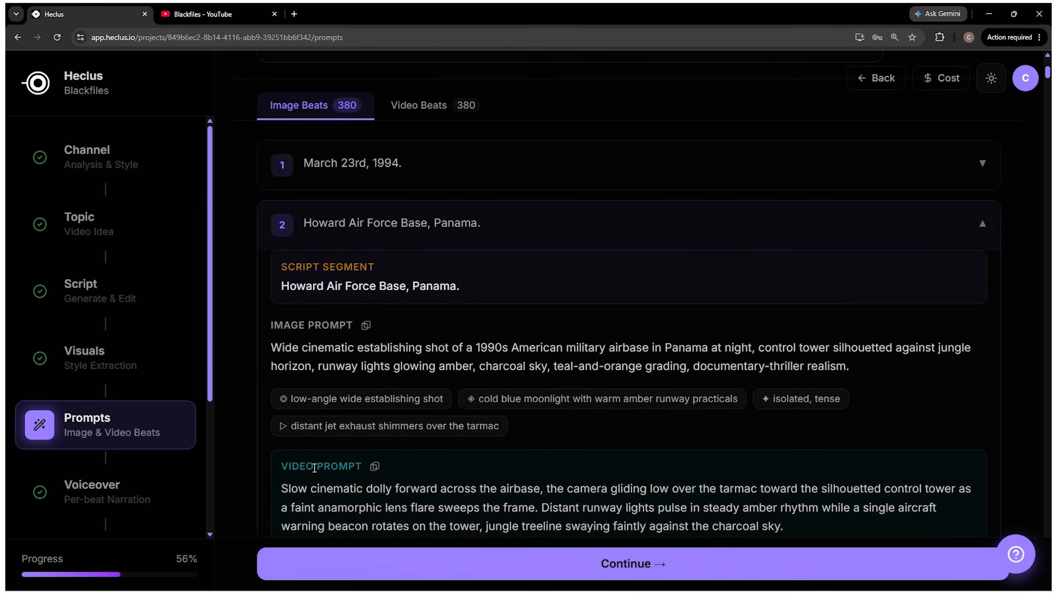
scroll(314, 468, "down", 1)
scroll(341, 333, "up", 2)
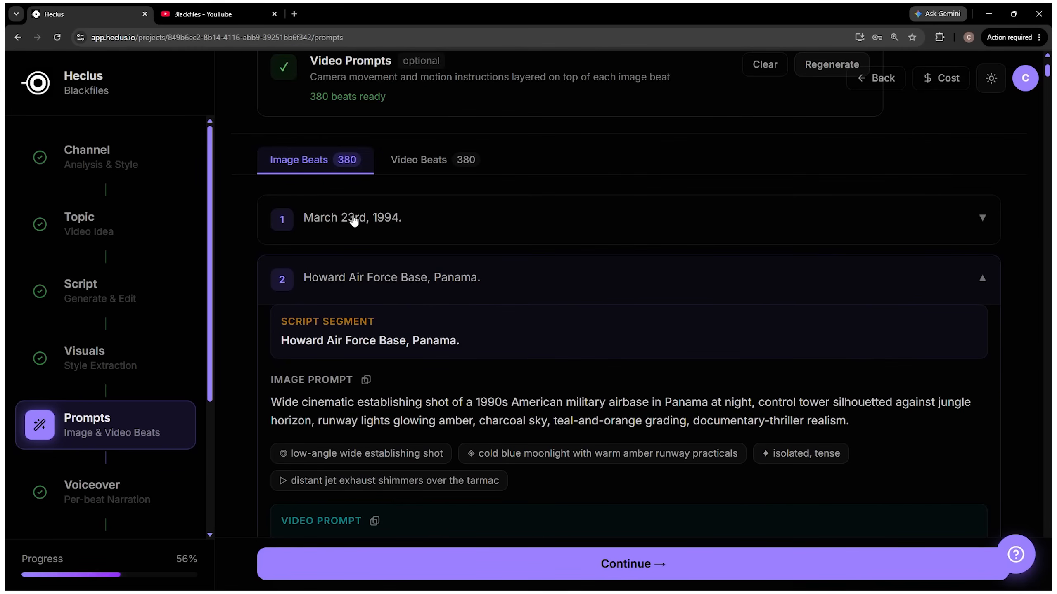
left_click(351, 216)
left_click(351, 217)
scroll(589, 560, "up", 4)
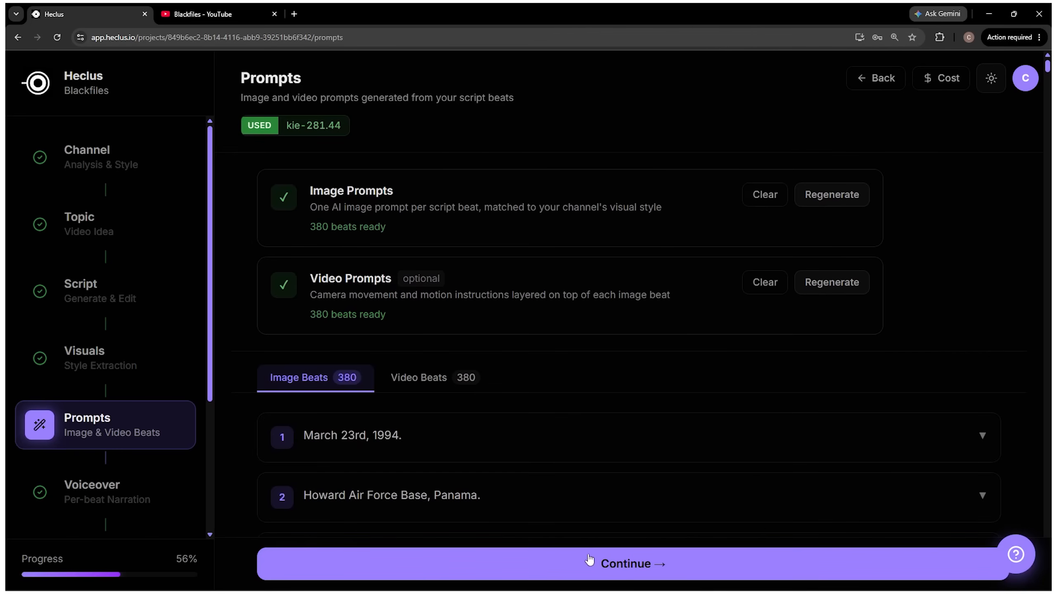
Continue to the voiceover stage and look through the female narration voices.
left_click(612, 563)
scroll(400, 329, "down", 5)
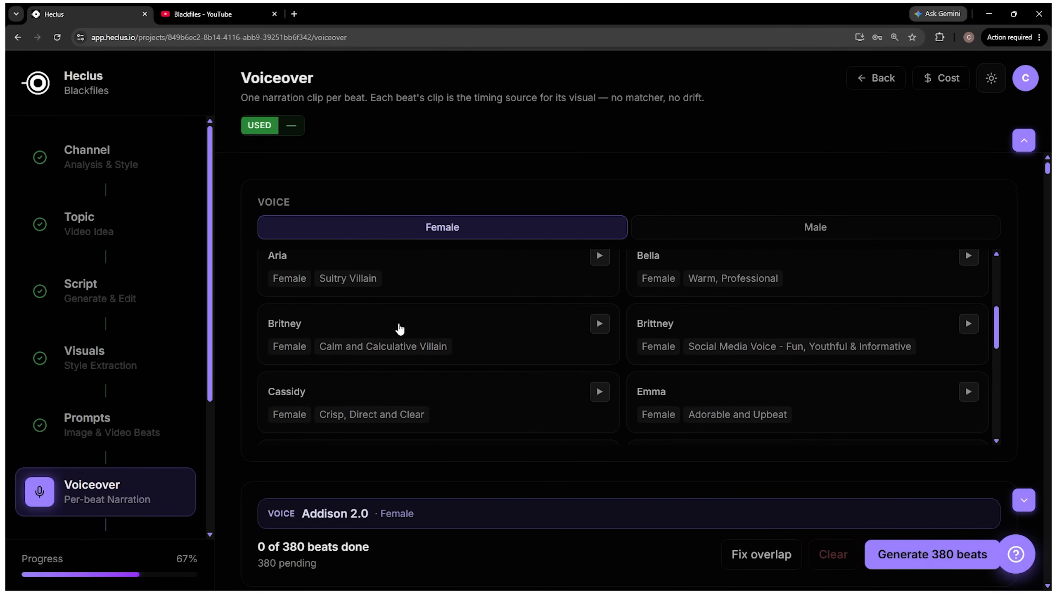
scroll(589, 368, "down", 5)
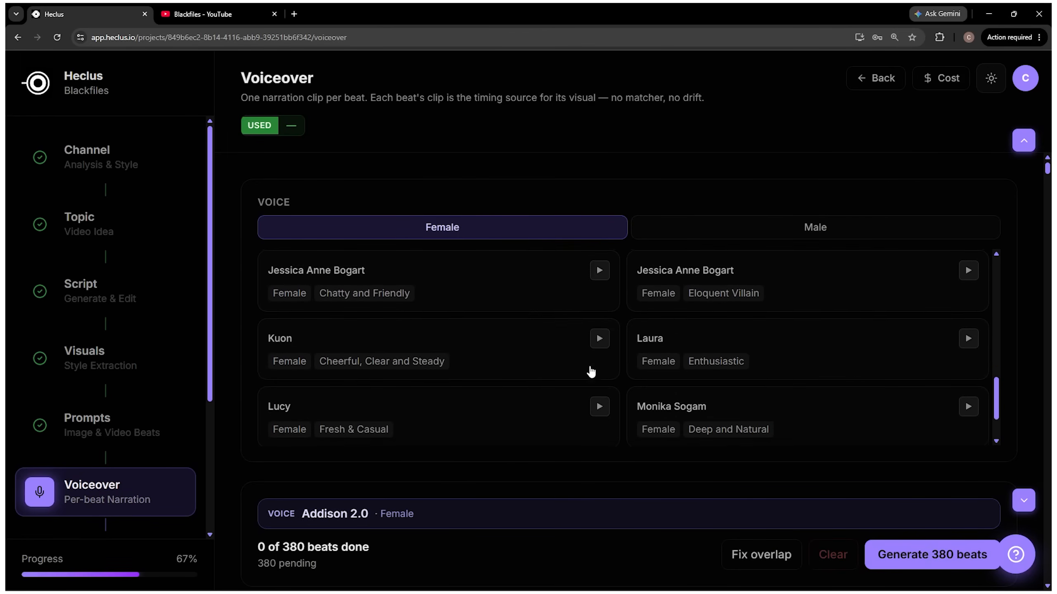
Browse the male voices, select Nathaniel (Engaging, British and Calm) as narrator and listen to its preview.
left_click(720, 230)
scroll(690, 363, "down", 10)
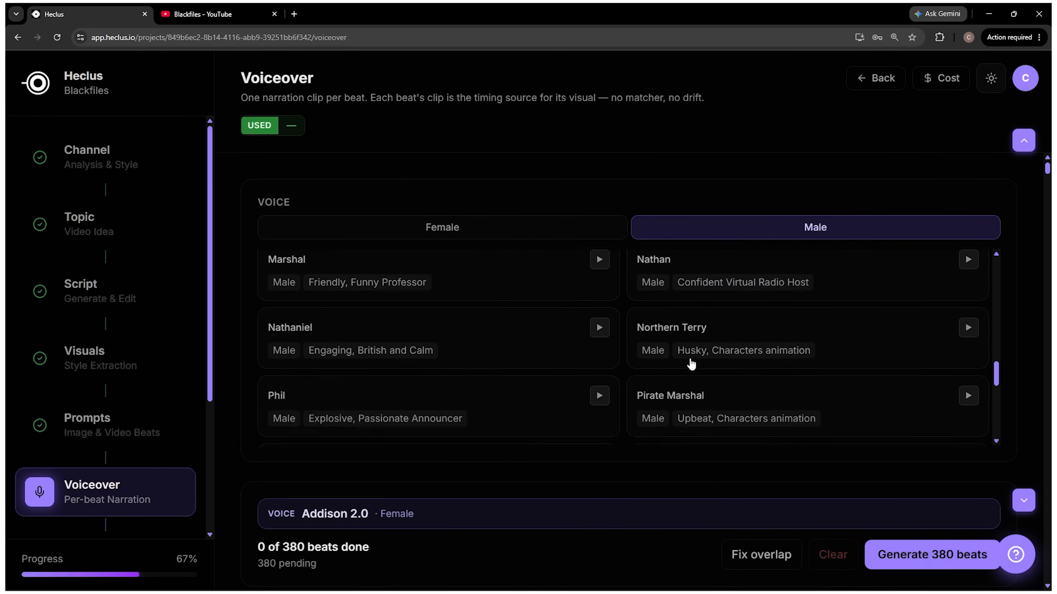
scroll(691, 378, "up", 5)
left_click(599, 308)
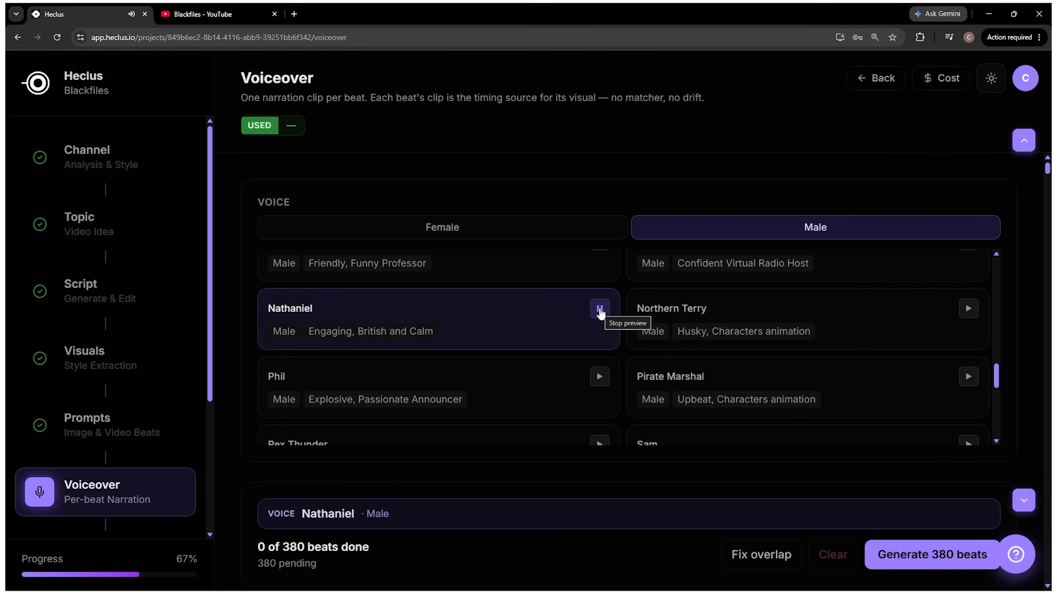
left_click(599, 310)
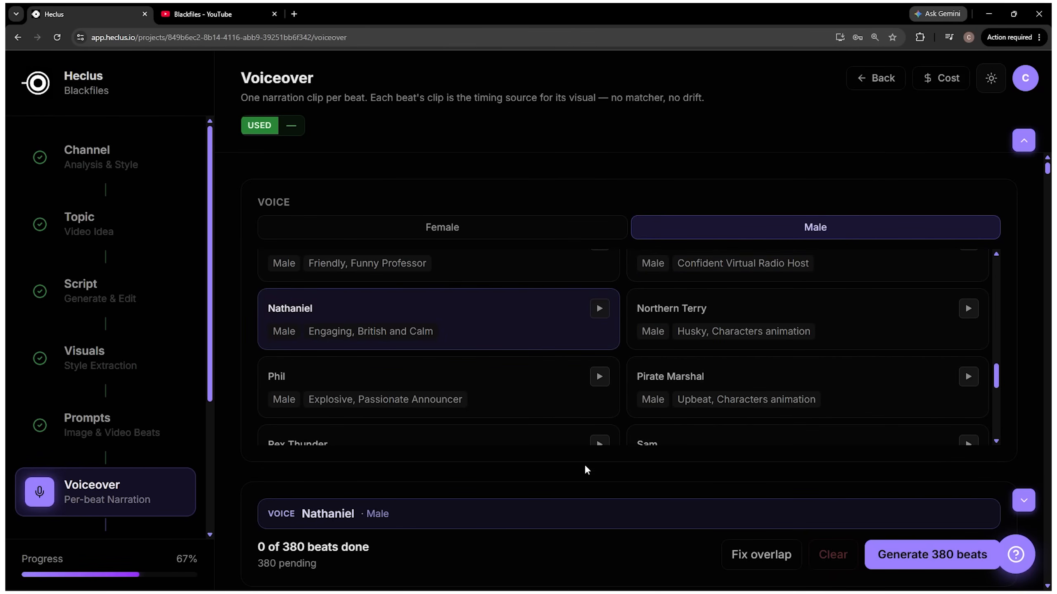
Generate the voiceover narration for all 380 beats with the Nathaniel voice.
scroll(1037, 445, "down", 2)
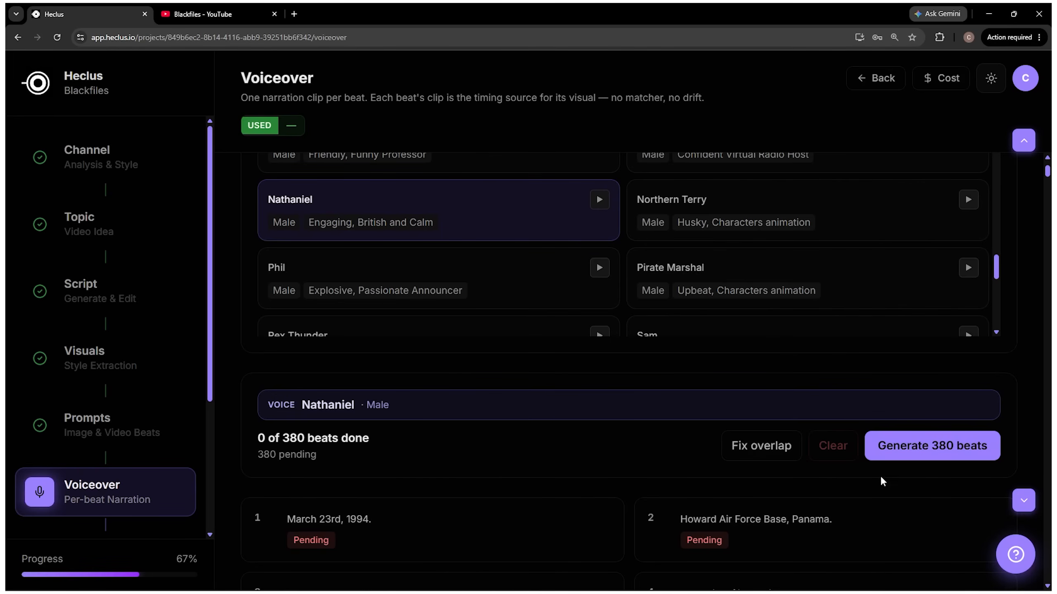
scroll(884, 415, "down", 3)
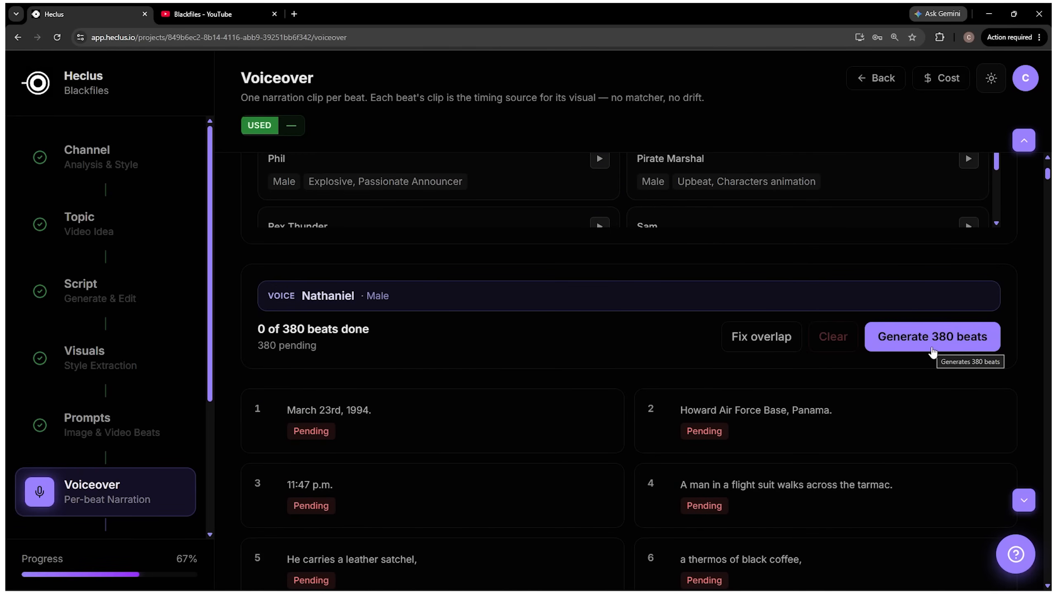
left_click(932, 338)
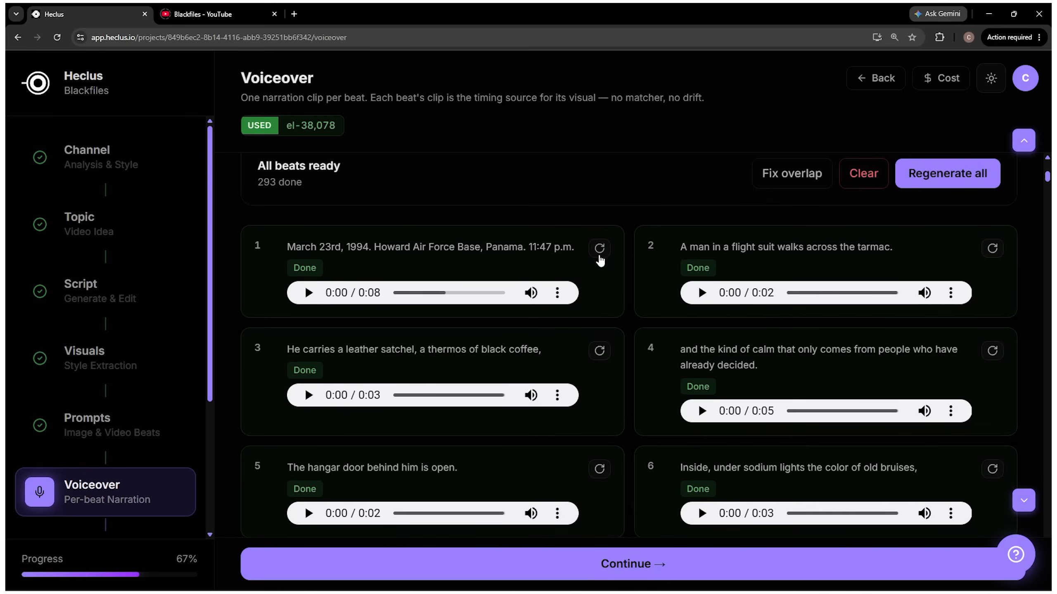
Regenerate the voiceover of beat 1 and play a moment of the full voiceover preview.
left_click(599, 245)
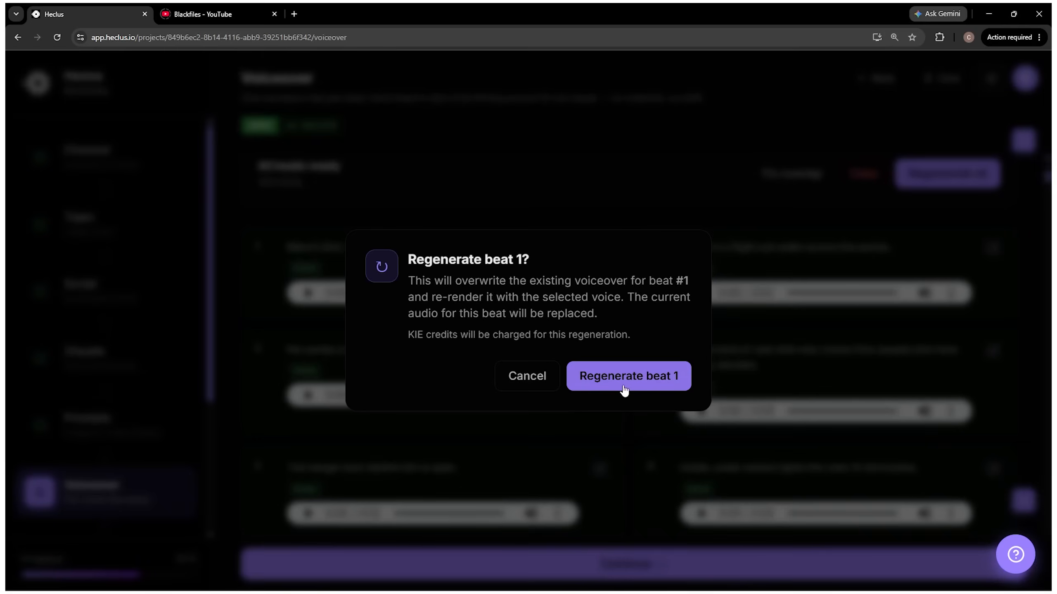
left_click(622, 377)
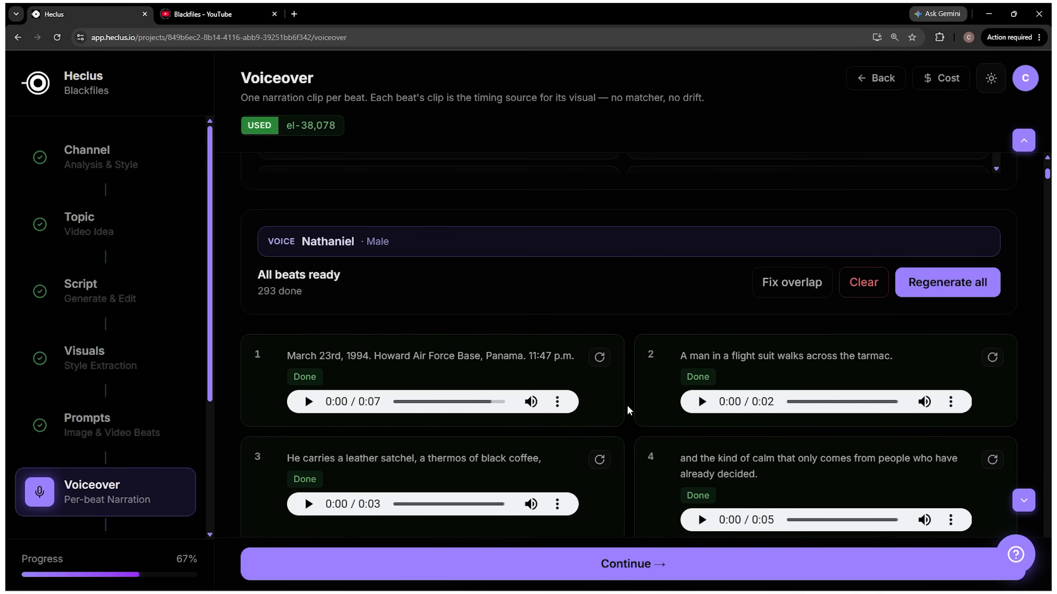
scroll(627, 404, "down", 12)
scroll(626, 405, "down", 20)
left_click(272, 475)
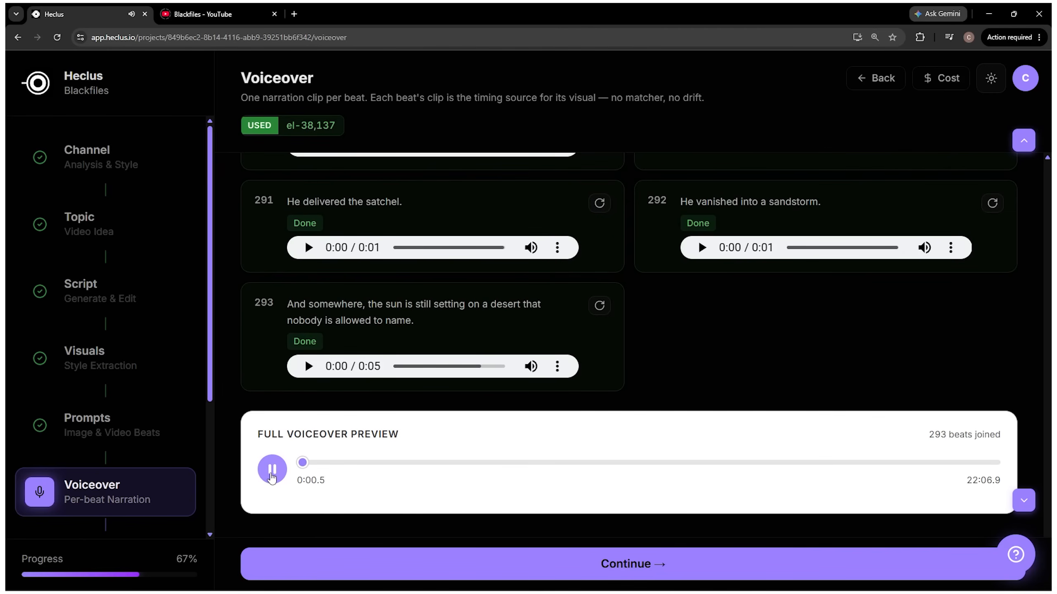
left_click(272, 469)
Continue to the asset generation stage and look through the available AI image models.
left_click(632, 564)
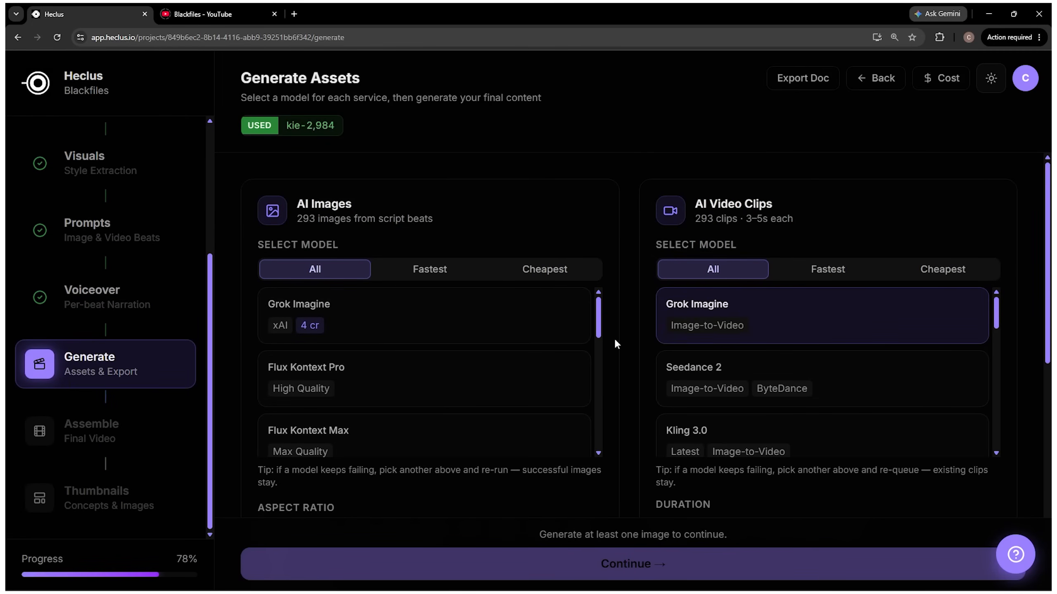
scroll(618, 344, "down", 1)
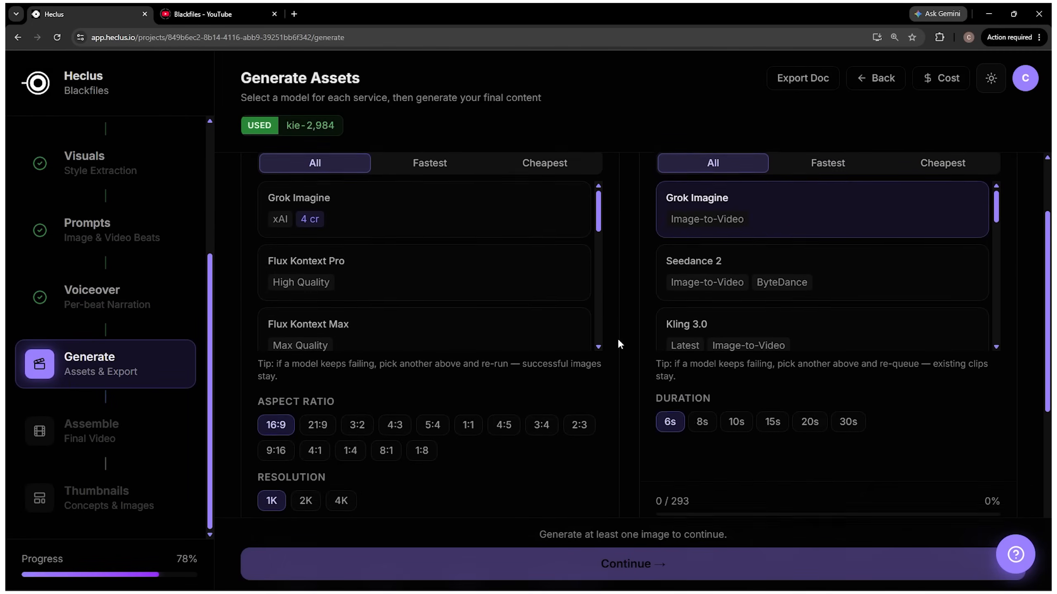
scroll(619, 343, "up", 1)
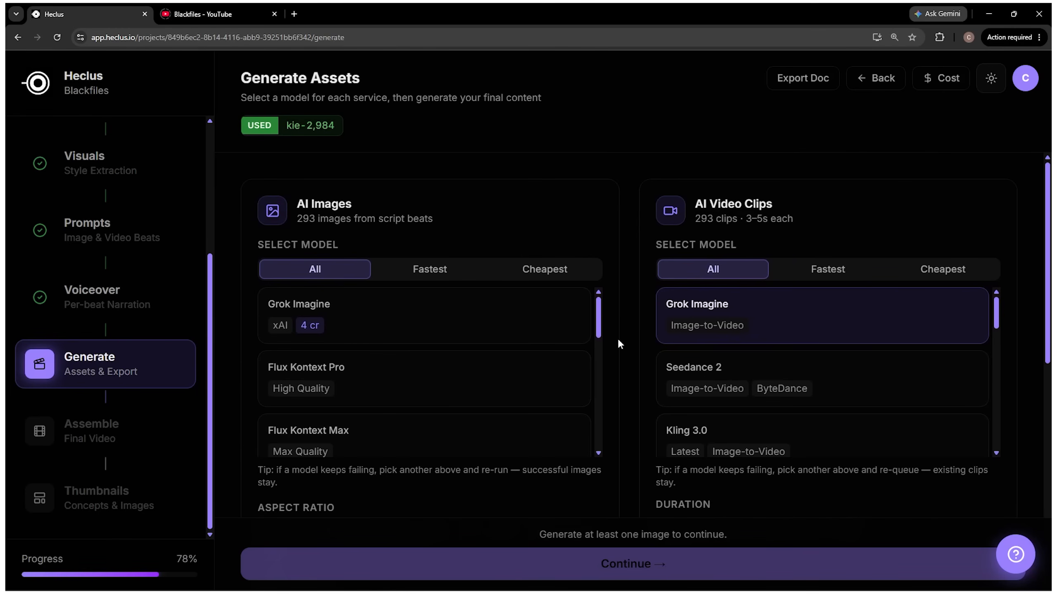
scroll(354, 327, "down", 5)
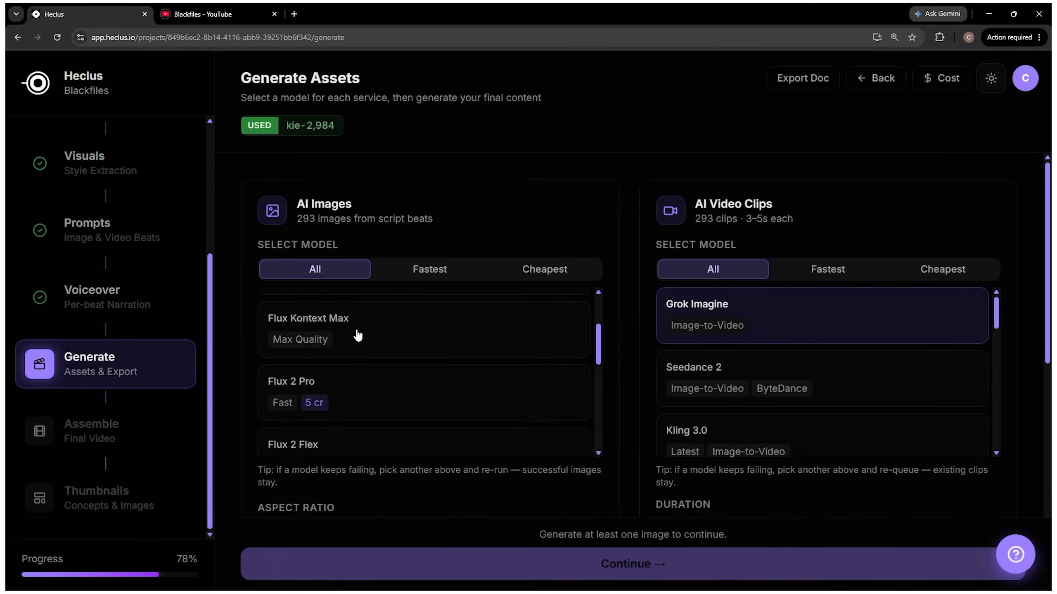
scroll(358, 335, "down", 2)
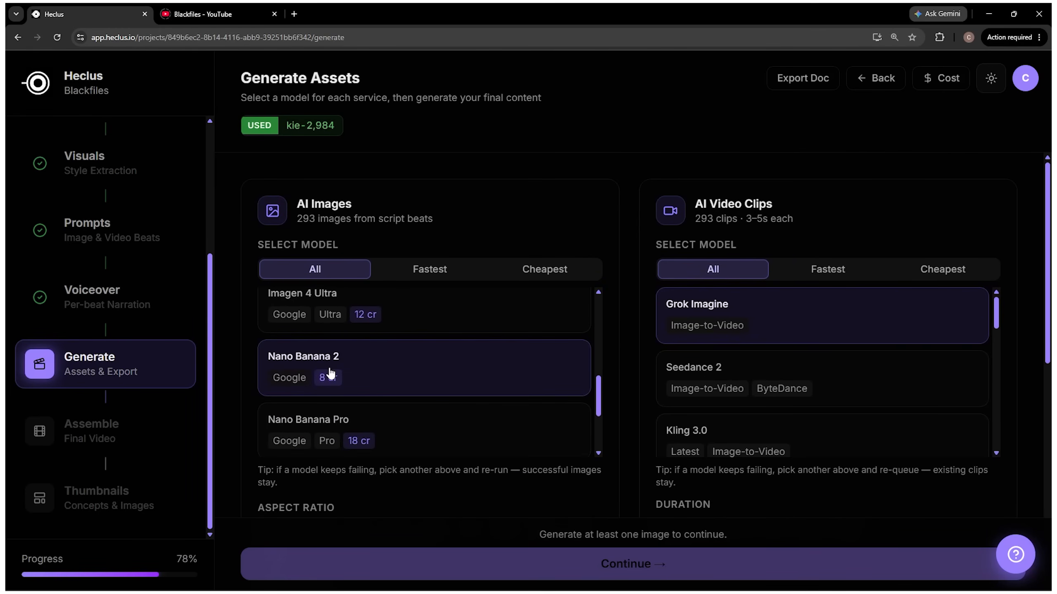
scroll(389, 414, "down", 1)
scroll(401, 393, "down", 1)
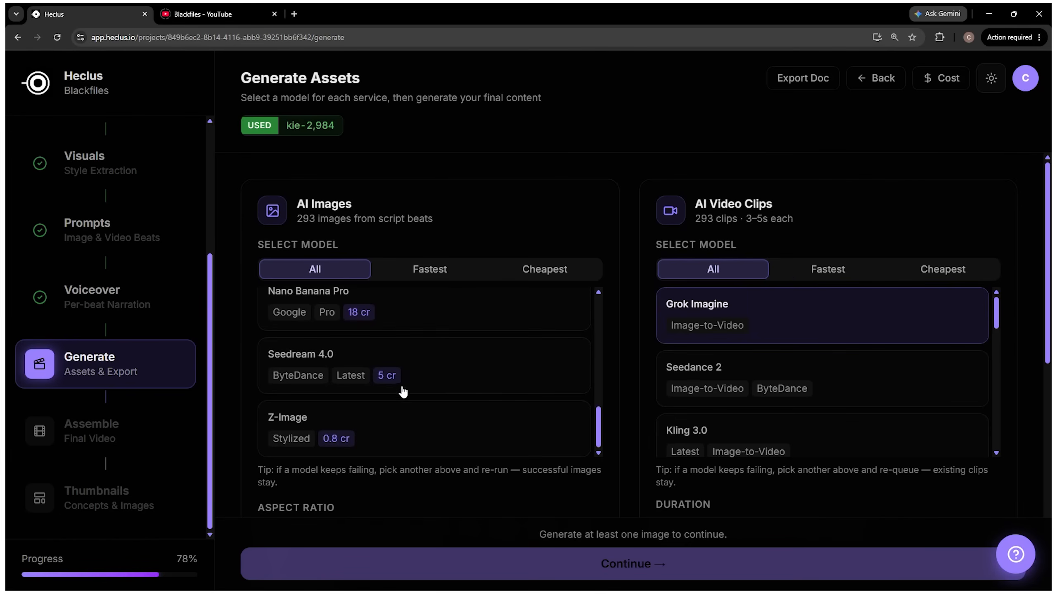
scroll(435, 372, "down", 1)
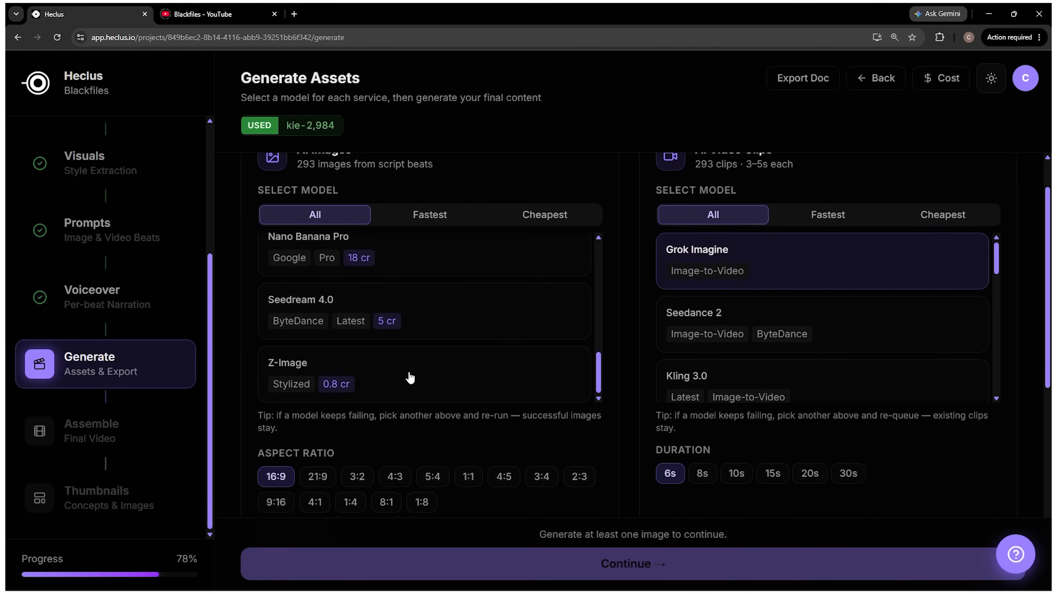
scroll(424, 378, "up", 2)
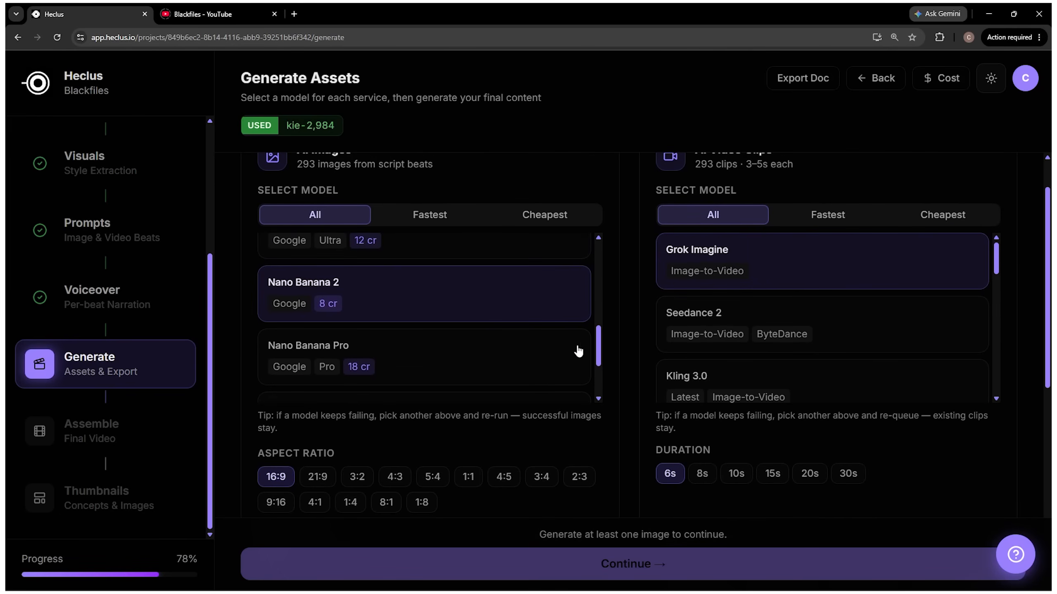
scroll(601, 339, "up", 1)
scroll(614, 387, "down", 2)
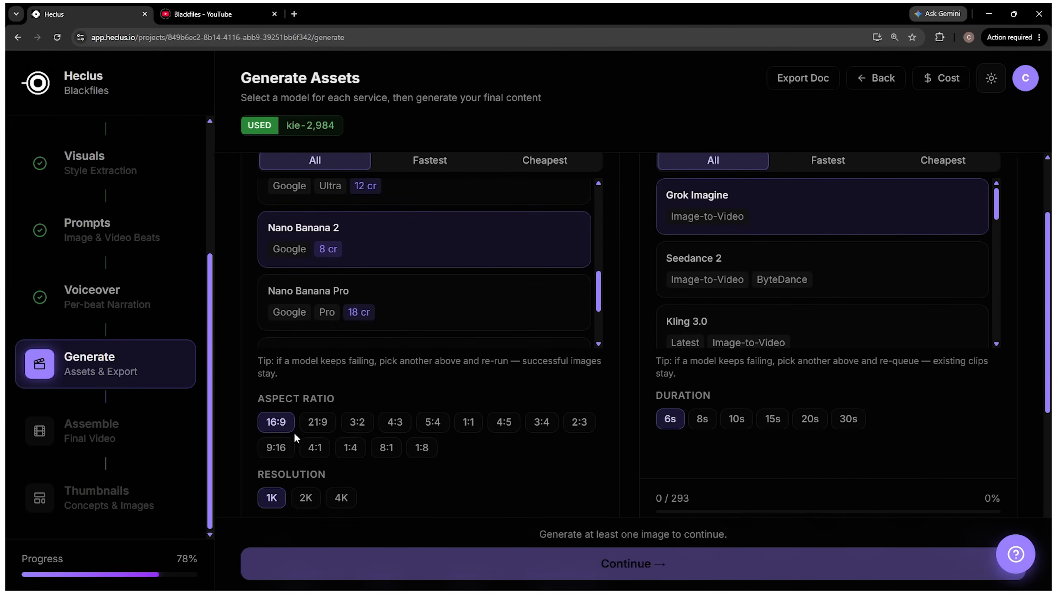
Try the 2K and 4K image resolutions, settle on 1K and generate all 293 images.
left_click(305, 497)
left_click(340, 498)
left_click(272, 499)
scroll(620, 475, "down", 10)
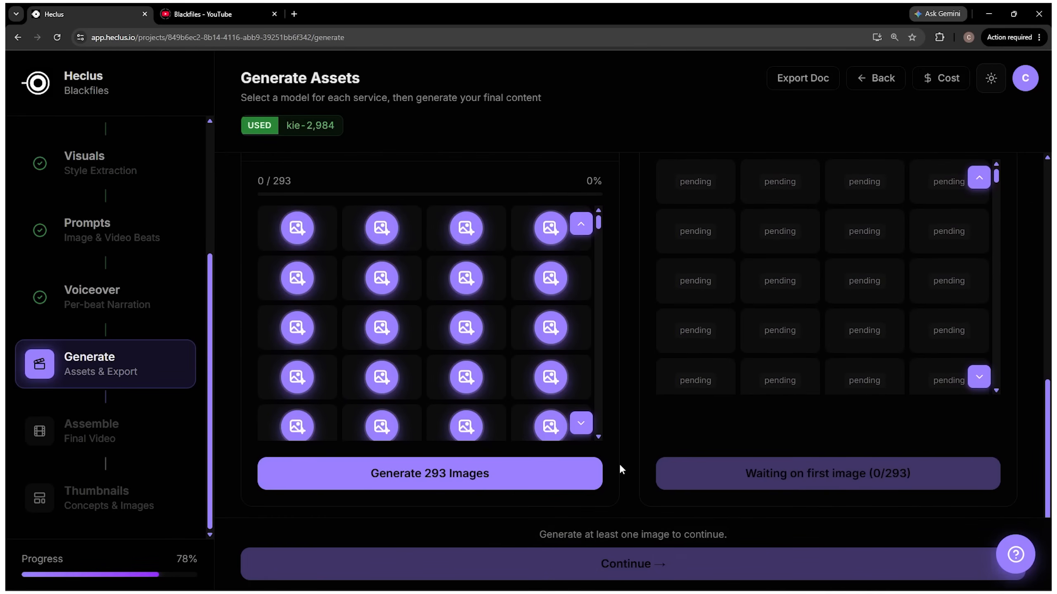
left_click(422, 482)
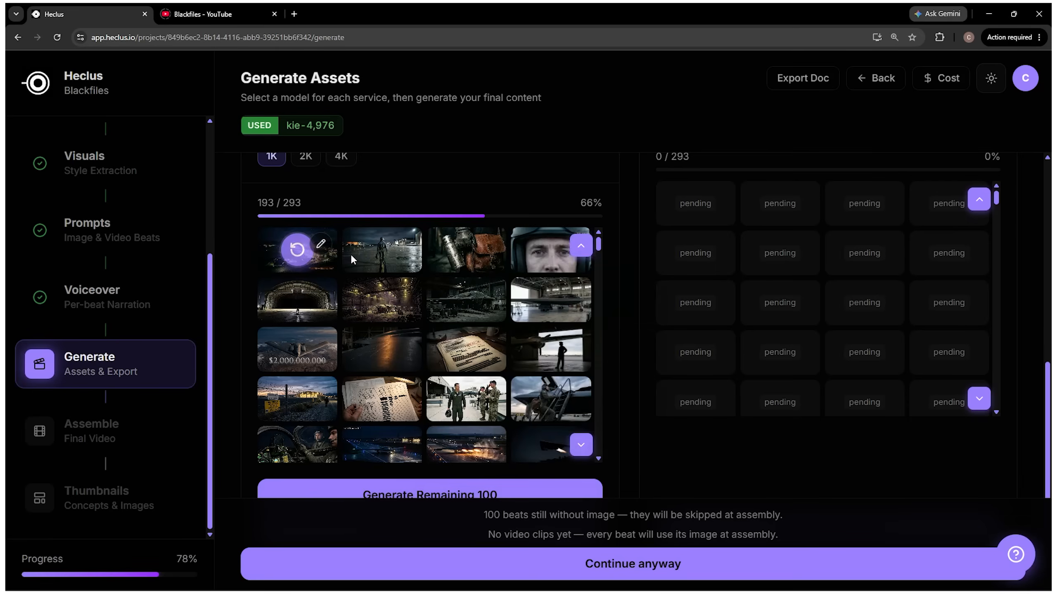
Regenerate the image of beat 8 and check its image prompt without editing it.
mouse_move(381, 243)
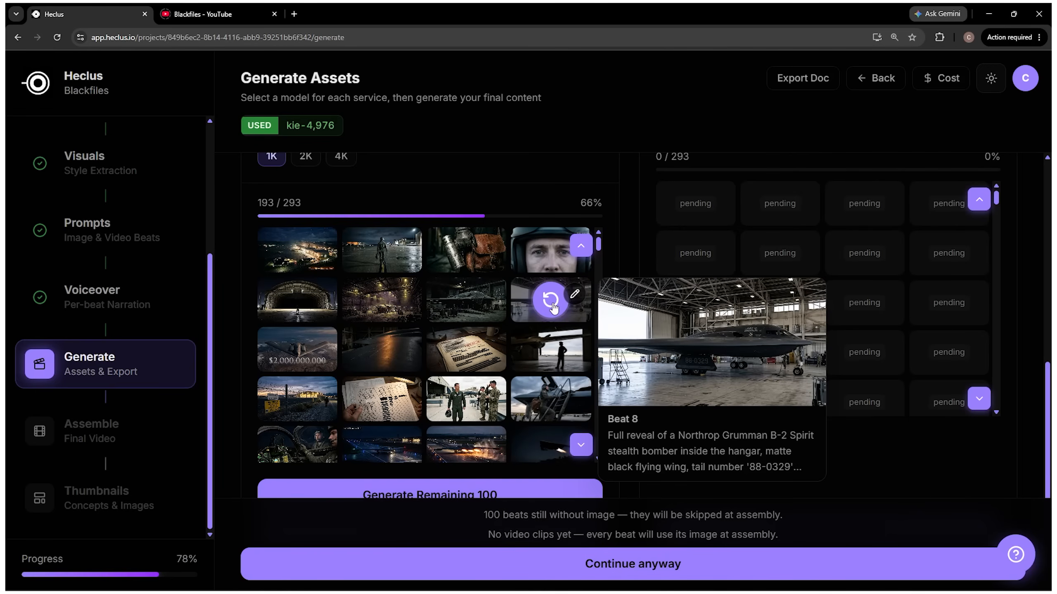
left_click(552, 303)
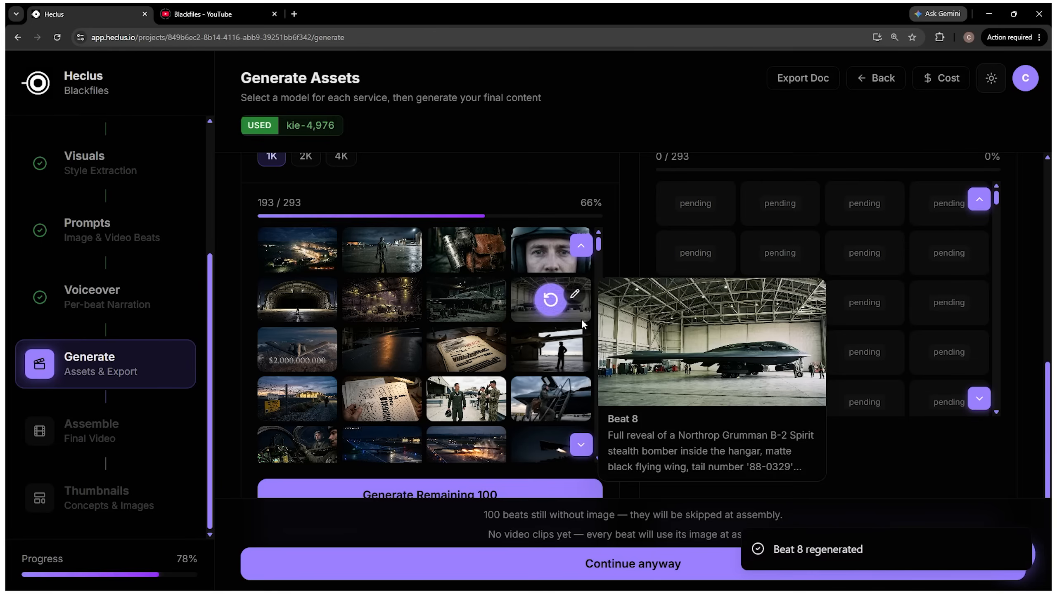
left_click(575, 296)
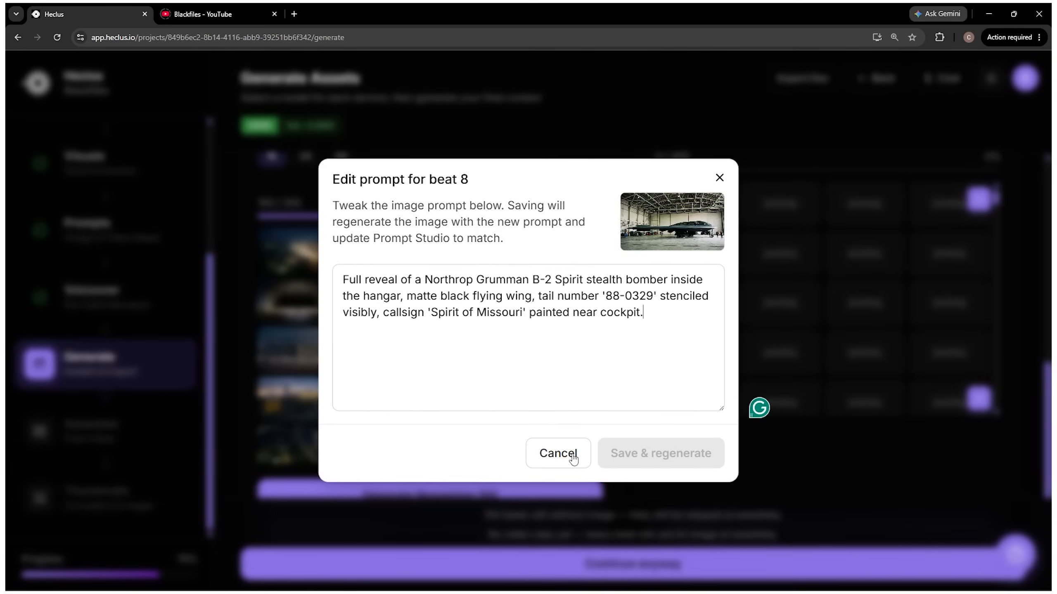
left_click(559, 454)
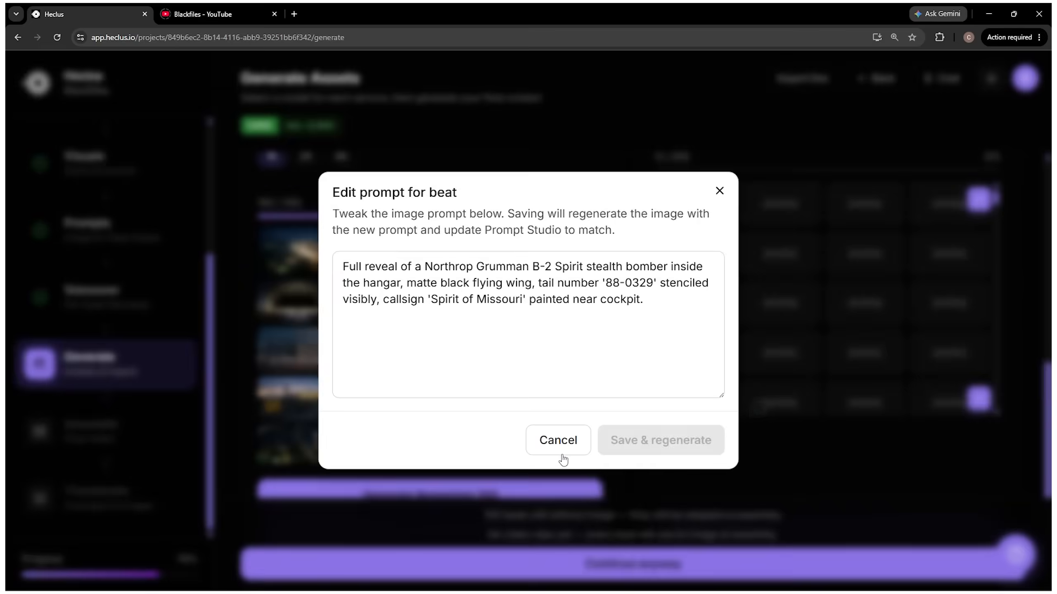
Look through the image-to-video models for the AI video clips and select Grok Imagine.
scroll(615, 396, "up", 4)
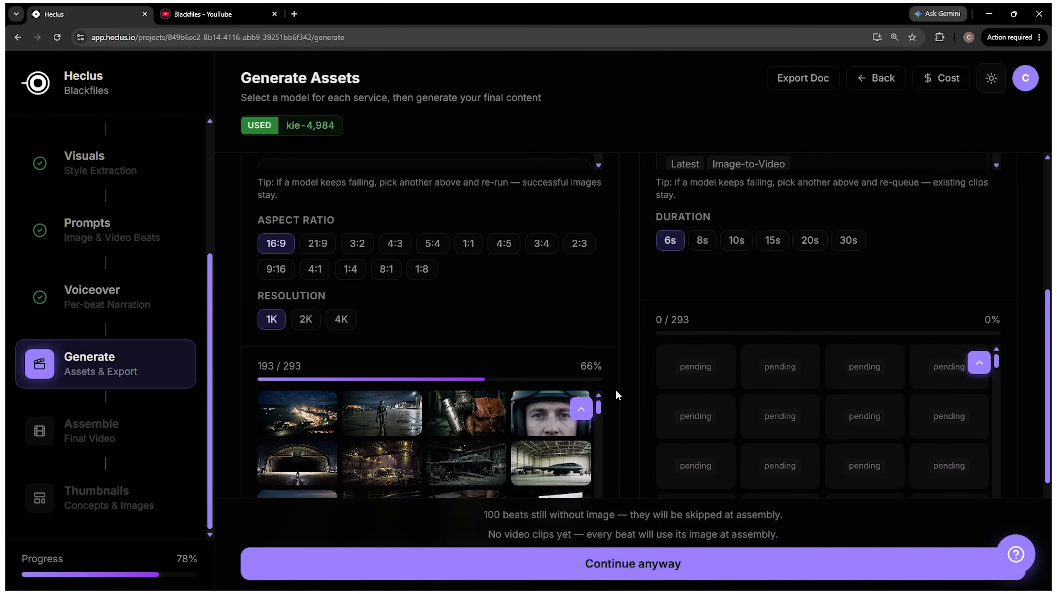
scroll(636, 329, "up", 3)
scroll(636, 329, "up", 4)
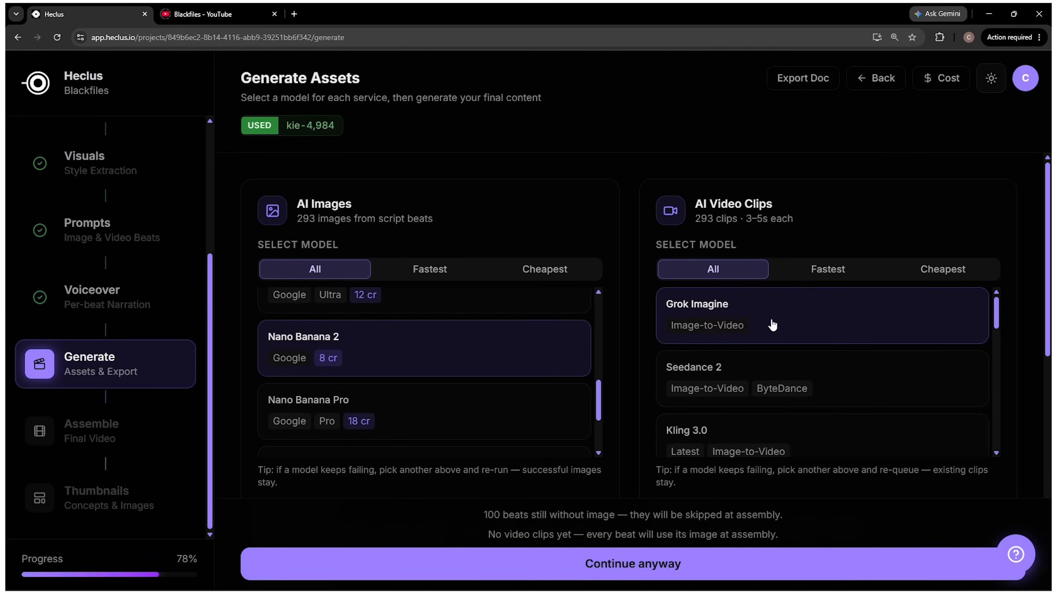
scroll(803, 378, "down", 4)
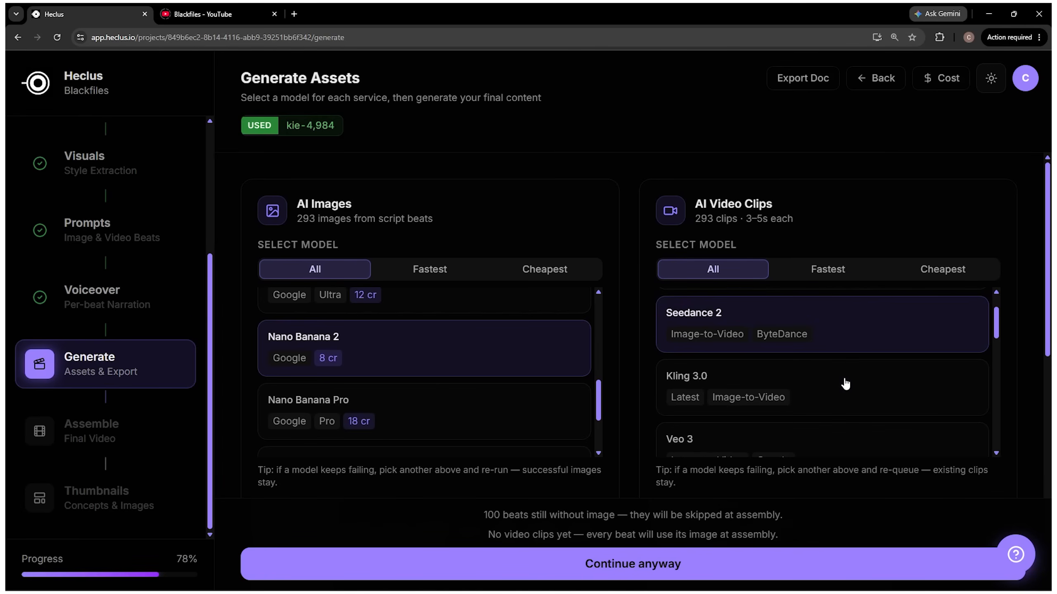
scroll(836, 358, "down", 4)
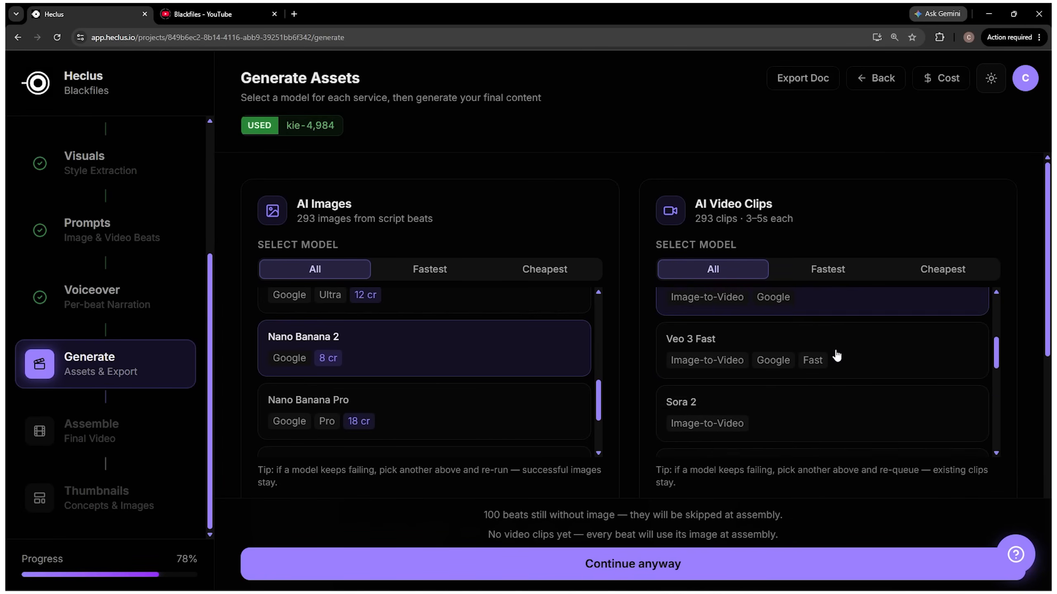
scroll(836, 368, "down", 3)
scroll(797, 325, "up", 3)
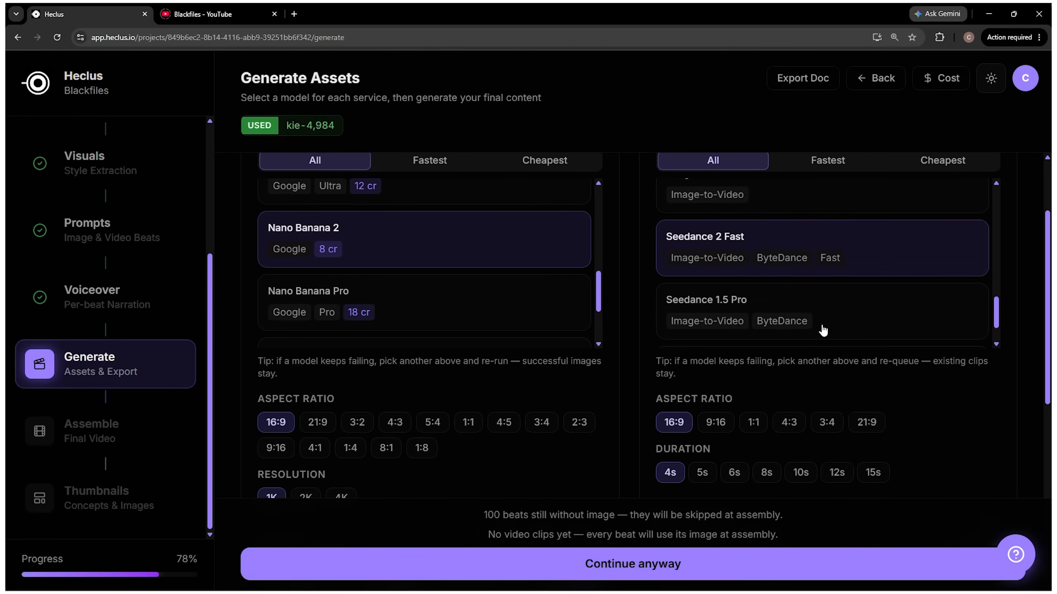
scroll(822, 331, "up", 3)
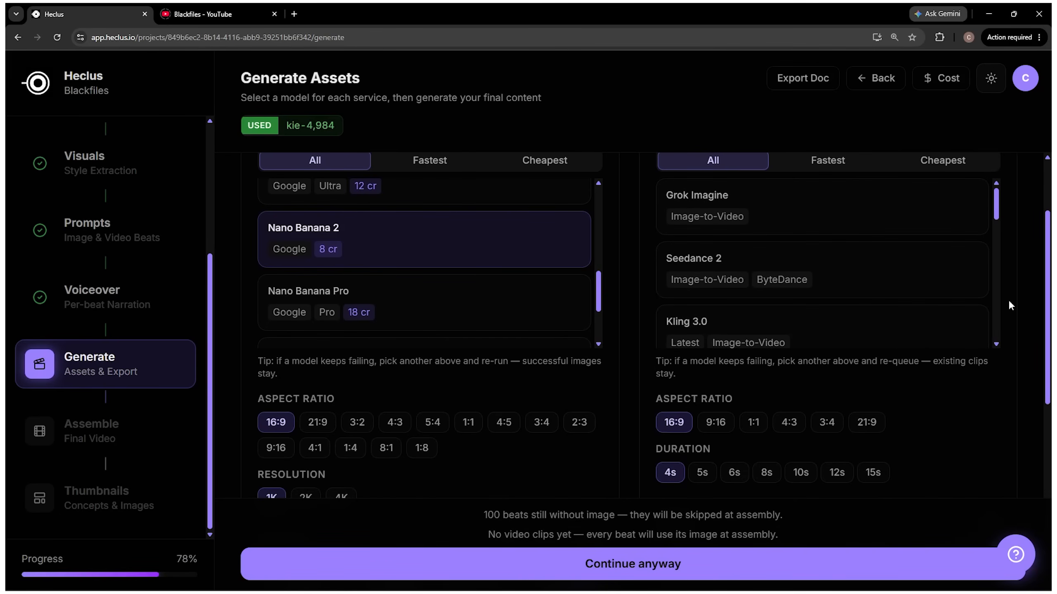
scroll(823, 330, "up", 2)
left_click(785, 321)
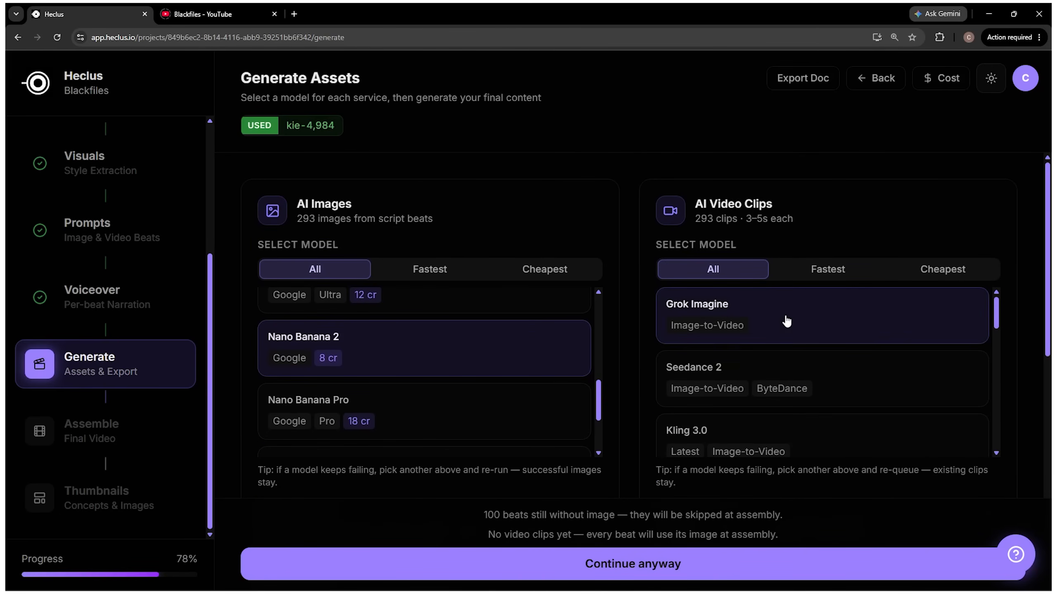
Choose the clip duration and queue the 193 video clips for generation.
scroll(865, 378, "down", 2)
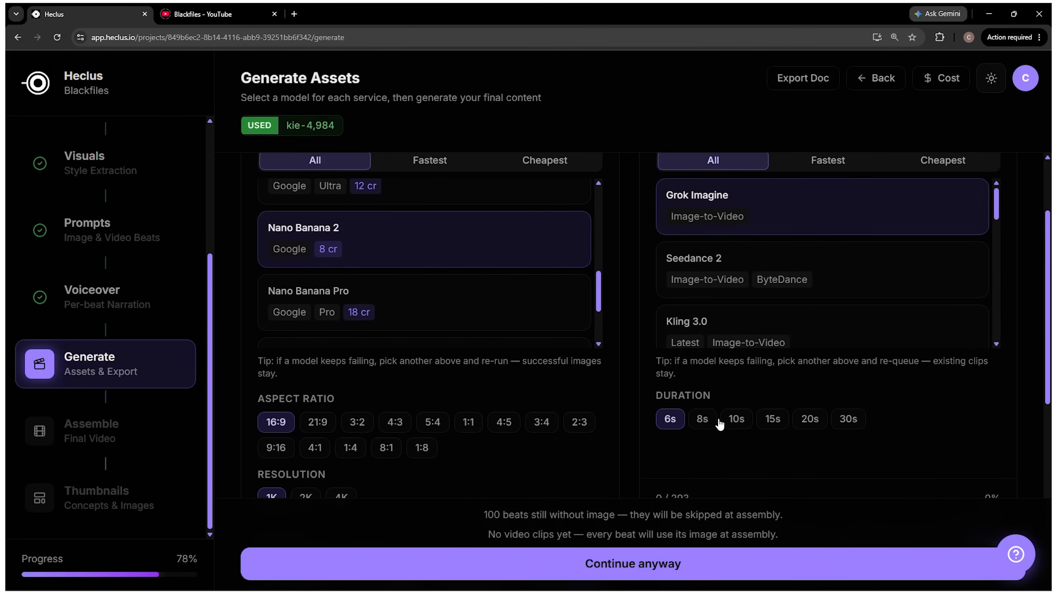
left_click(745, 425)
scroll(832, 399, "down", 7)
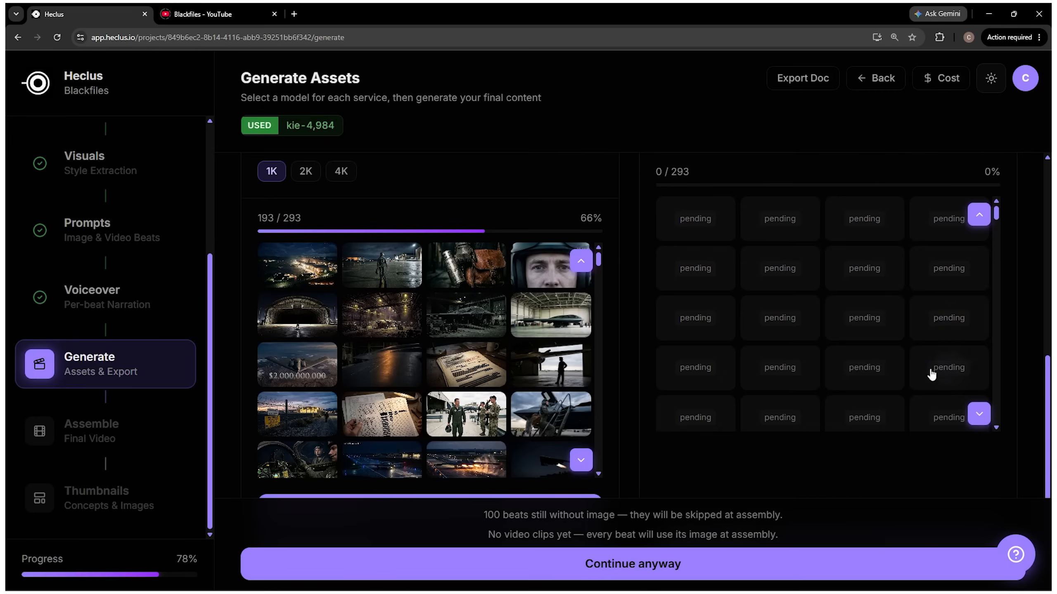
scroll(853, 449, "down", 3)
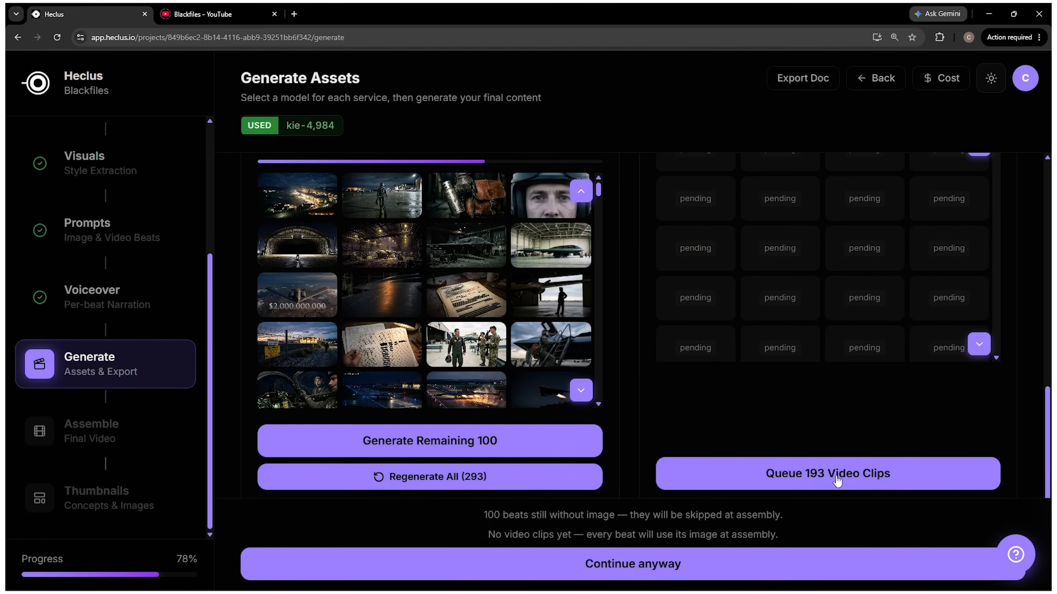
left_click(820, 475)
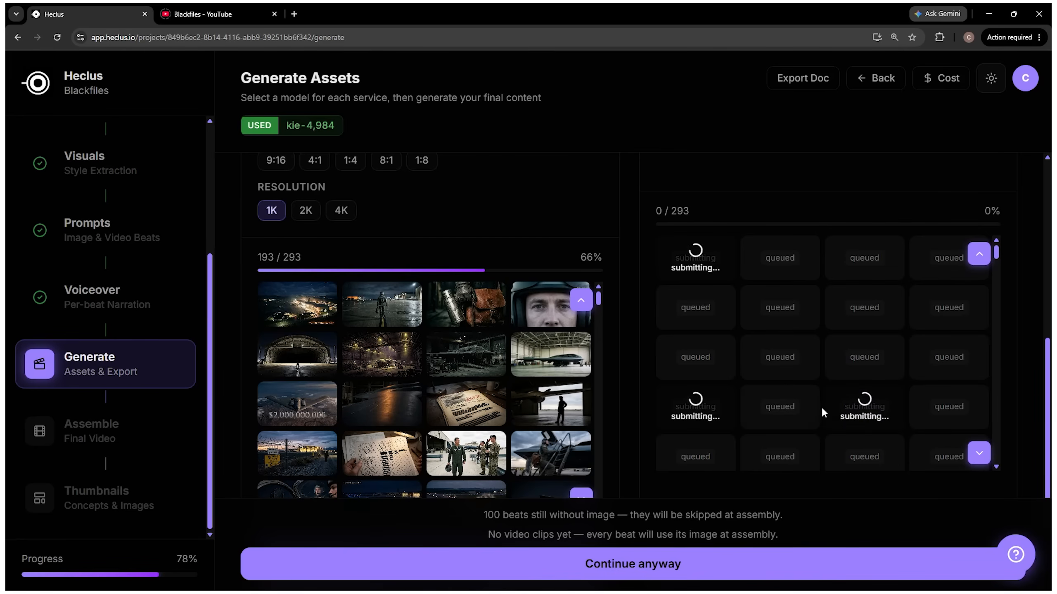
scroll(822, 406, "down", 3)
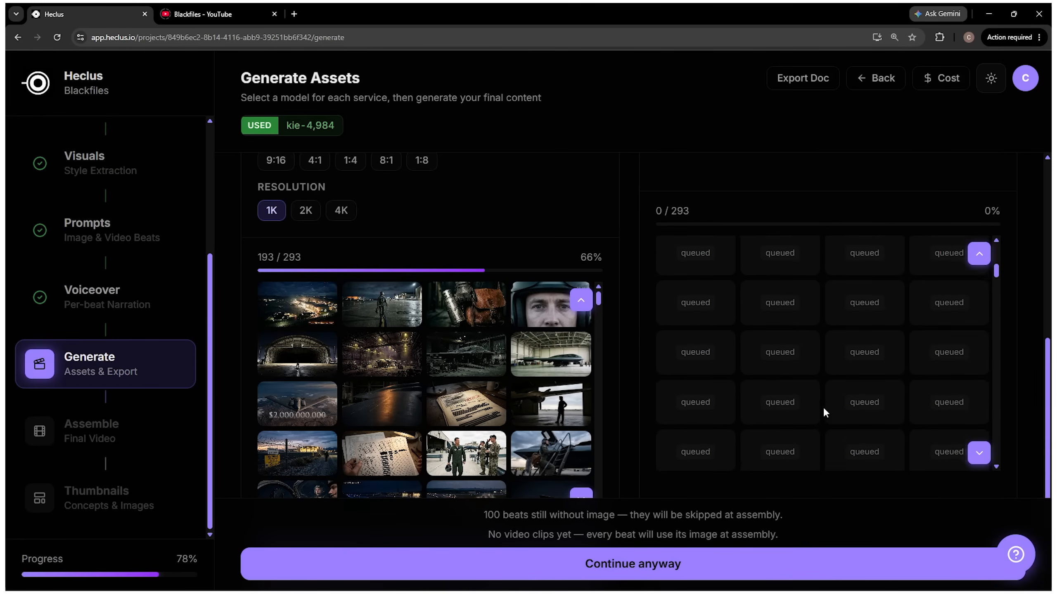
Review the generated and paused video clips, previewing the clips of beats 25 and 13.
mouse_move(671, 388)
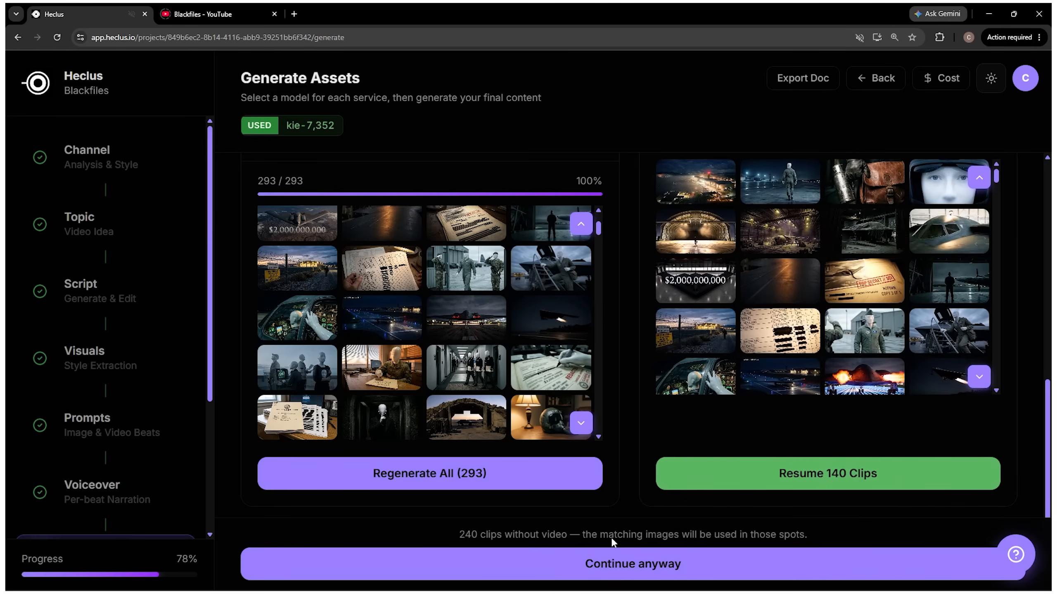
mouse_move(657, 376)
scroll(657, 376, "down", 3)
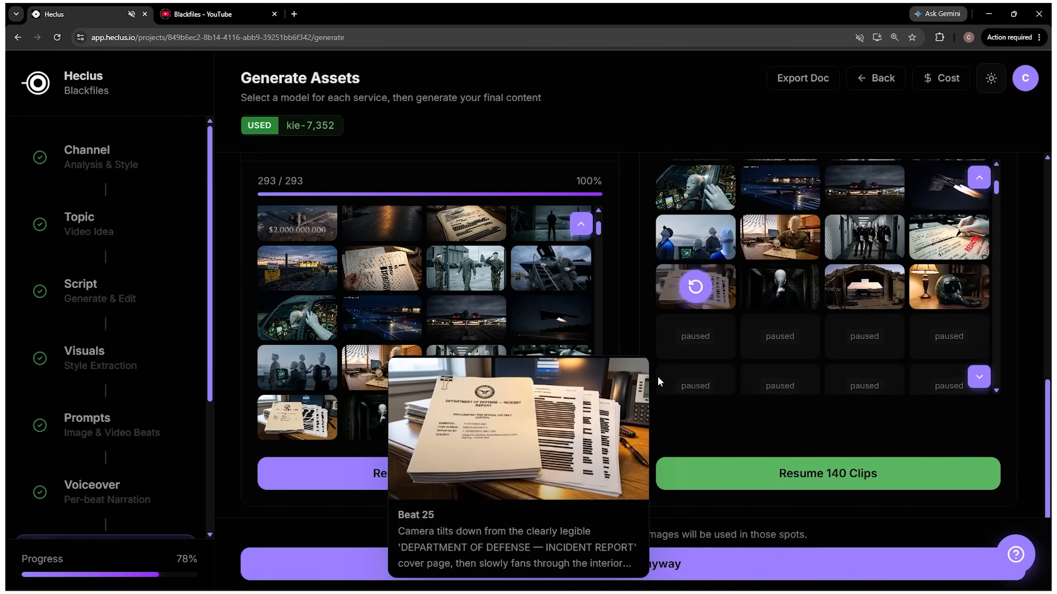
scroll(667, 323, "down", 4)
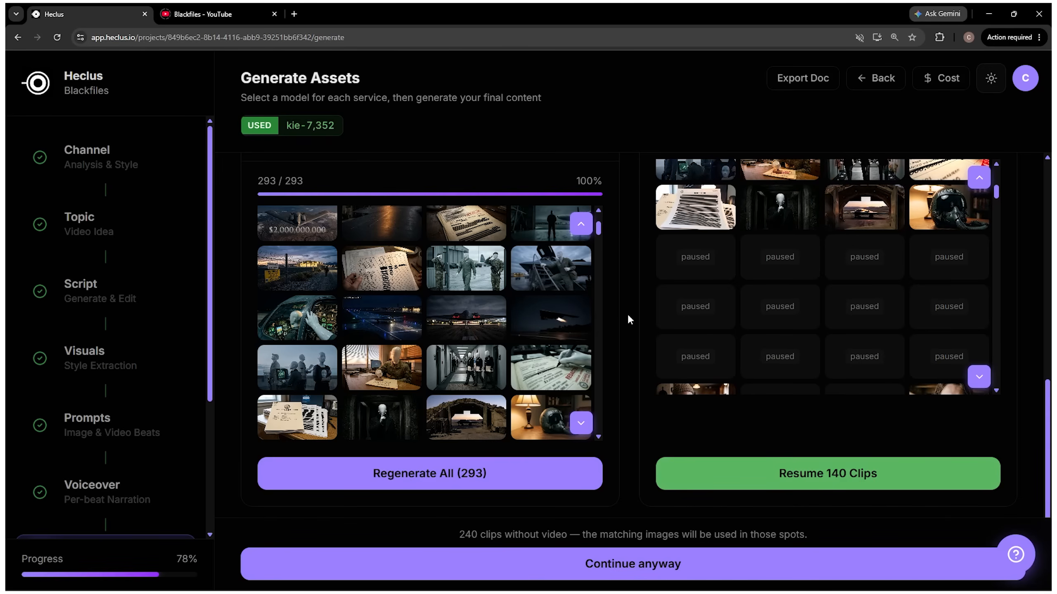
mouse_move(667, 307)
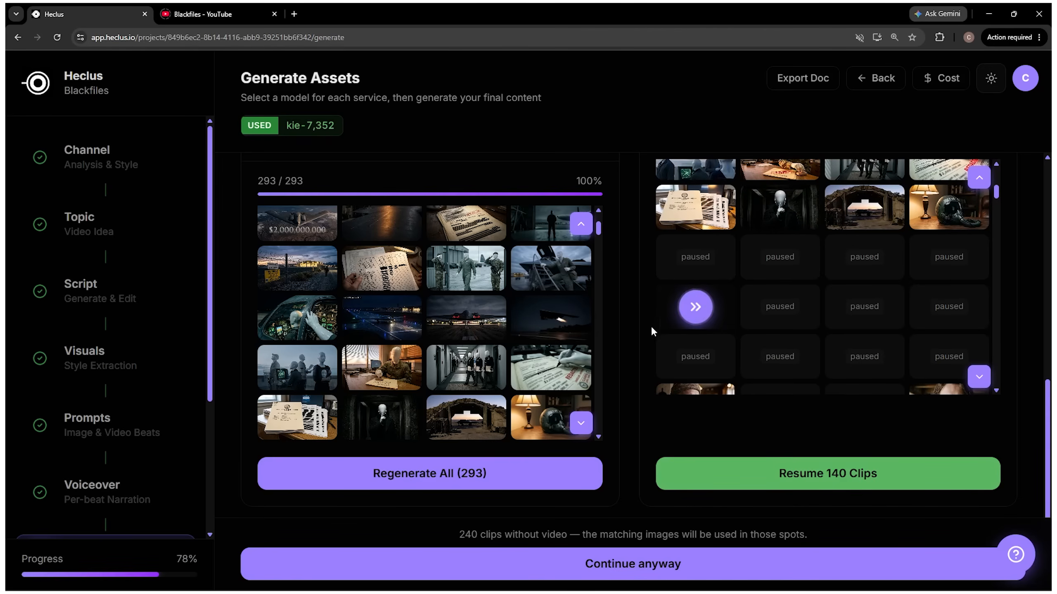
scroll(663, 319, "up", 5)
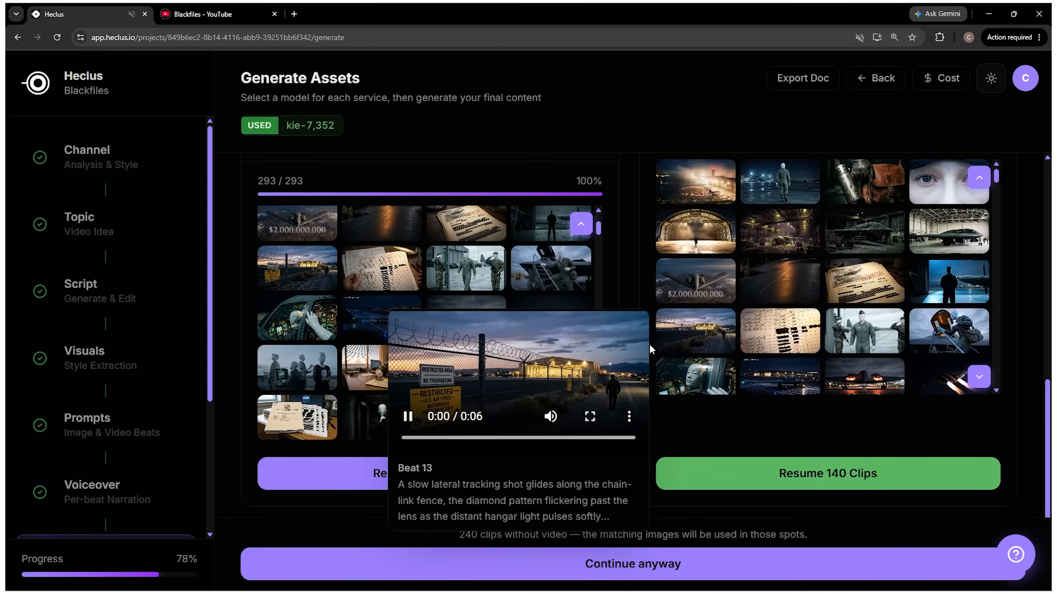
Continue to the final assembly with still images in place of the missing clips and review the assembly settings.
mouse_move(780, 331)
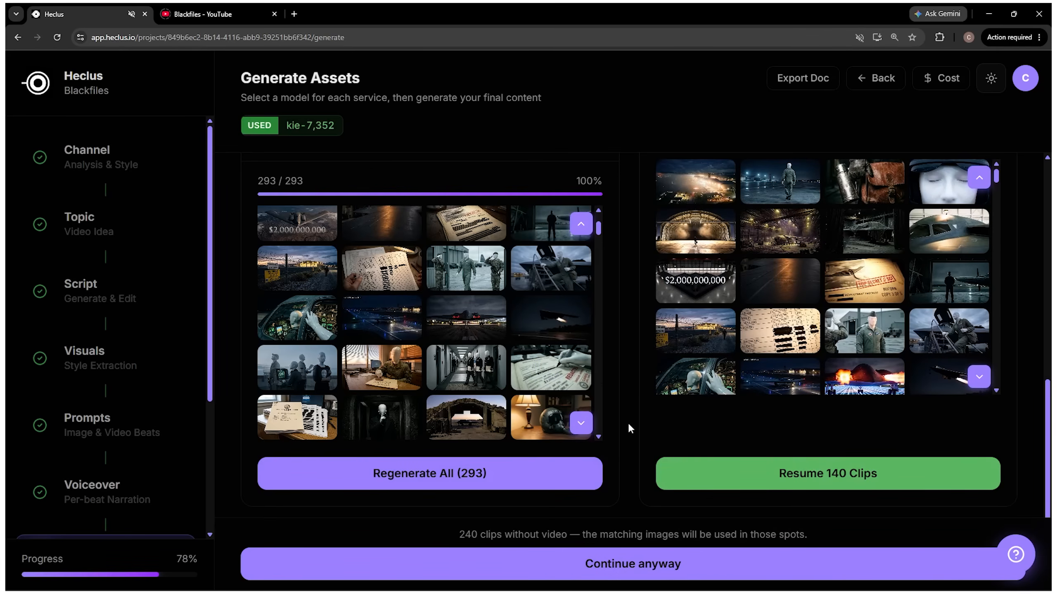
left_click(620, 562)
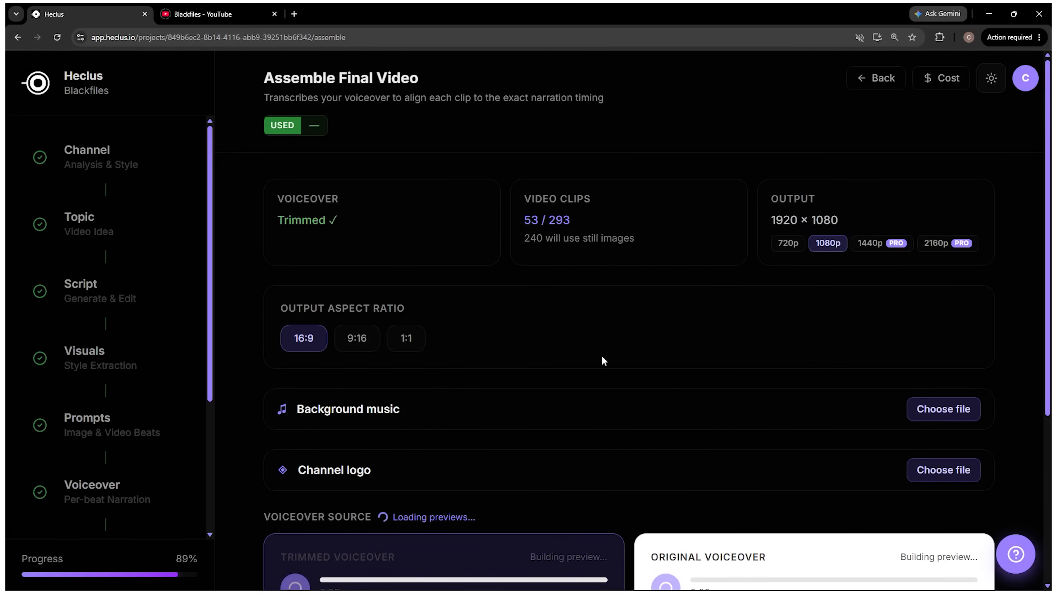
scroll(439, 237, "down", 4)
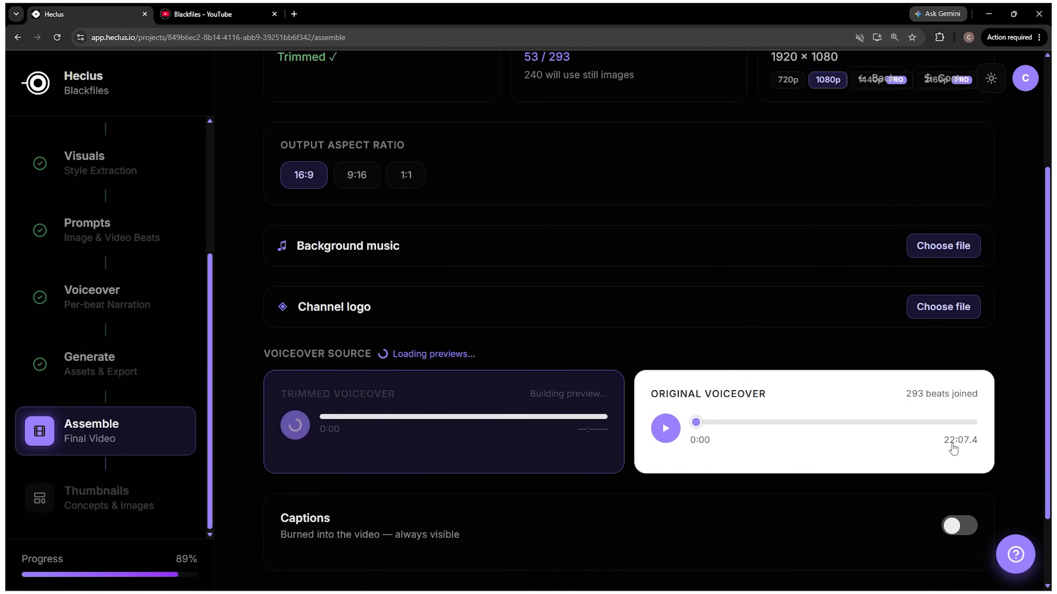
scroll(890, 506, "up", 1)
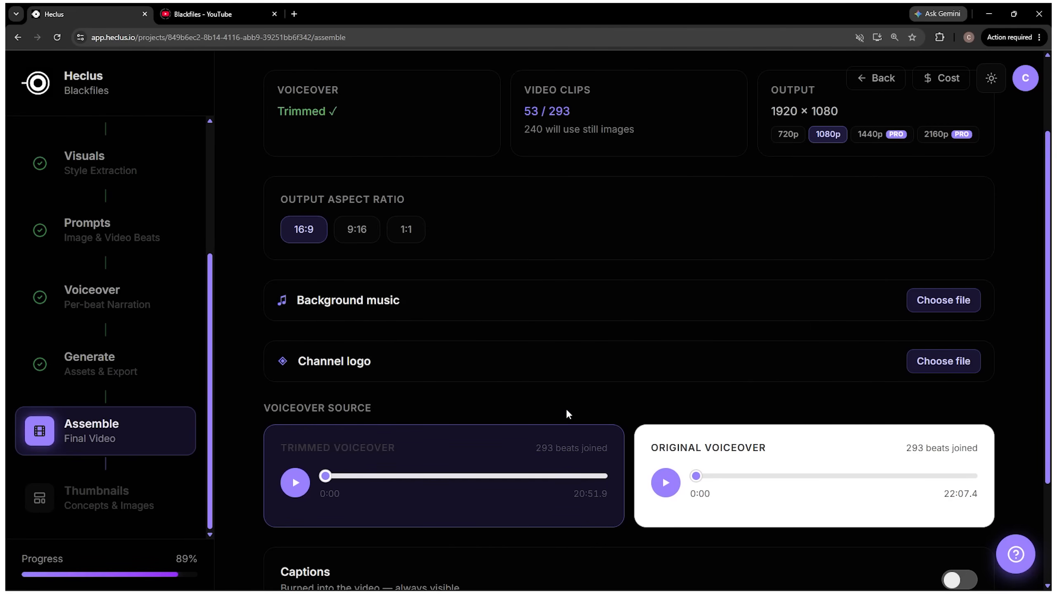
scroll(567, 411, "up", 2)
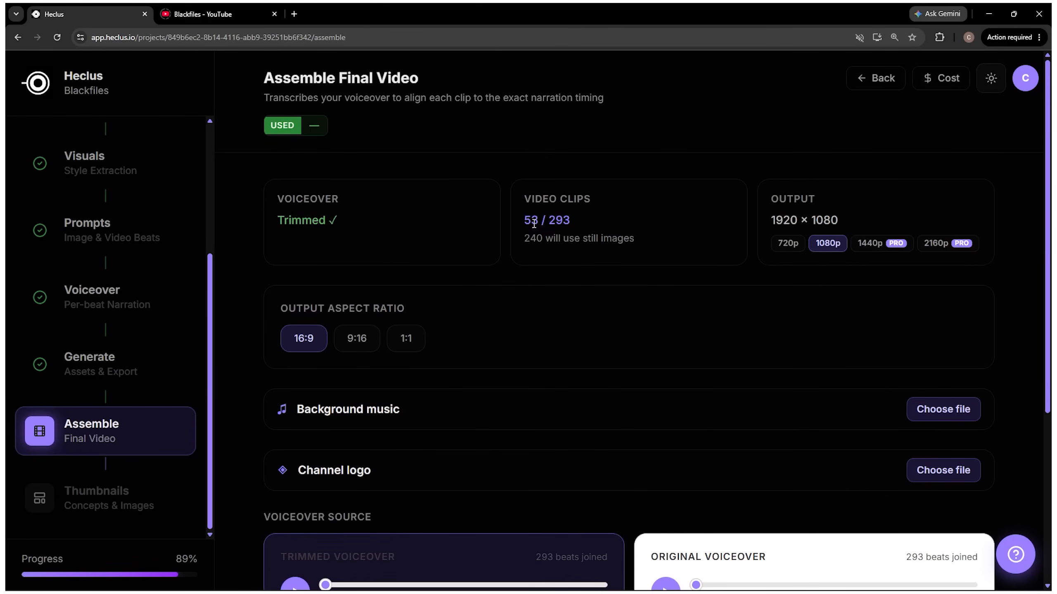
left_click_drag(523, 220, 539, 222)
left_click(568, 221)
Try the 720p, 1440p and 2160p output resolutions and return to 1080p.
left_click(790, 246)
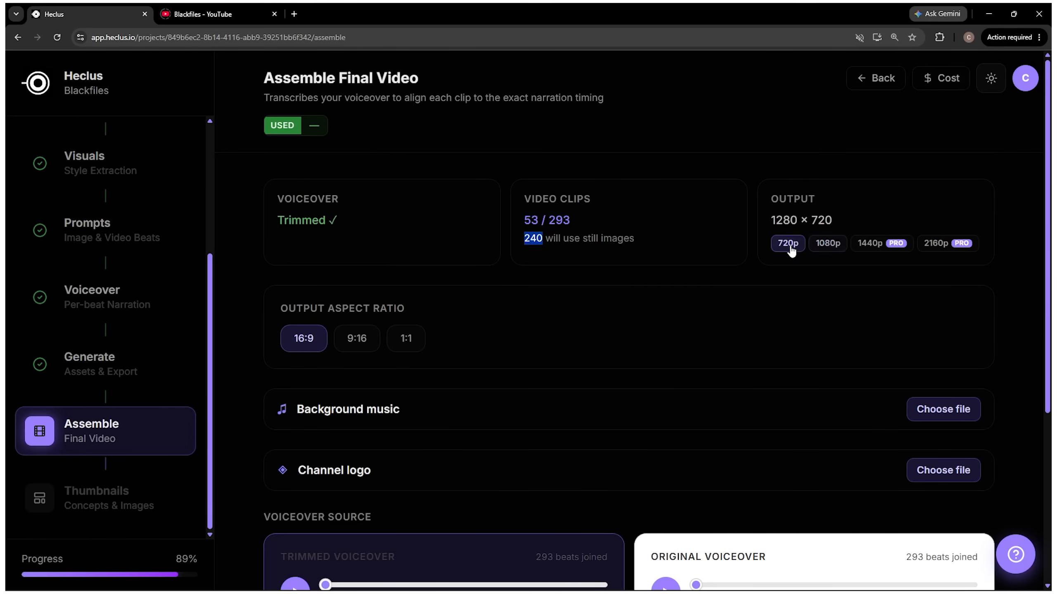
left_click(828, 246)
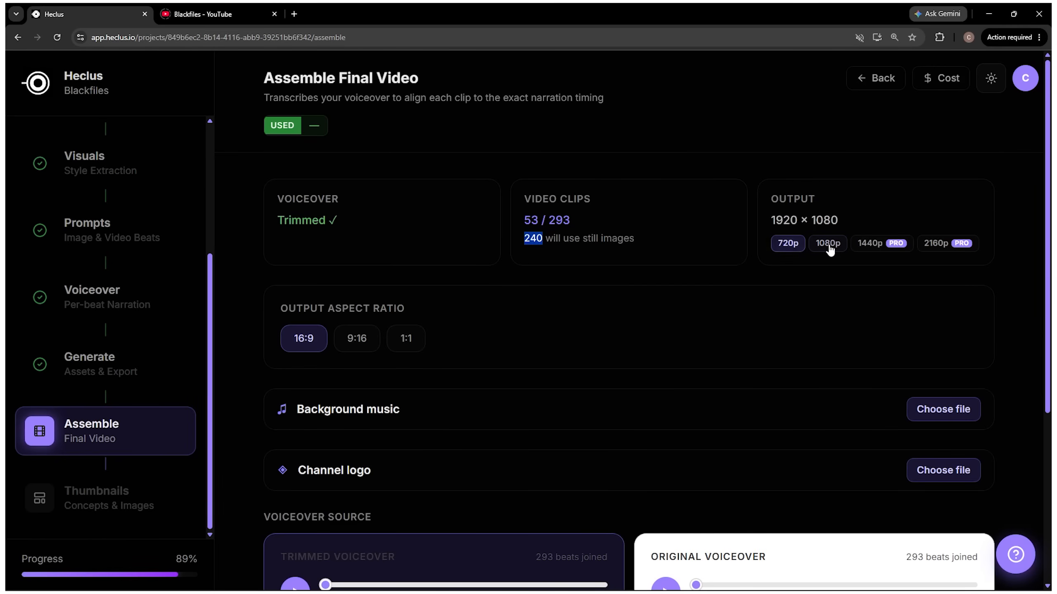
left_click(868, 247)
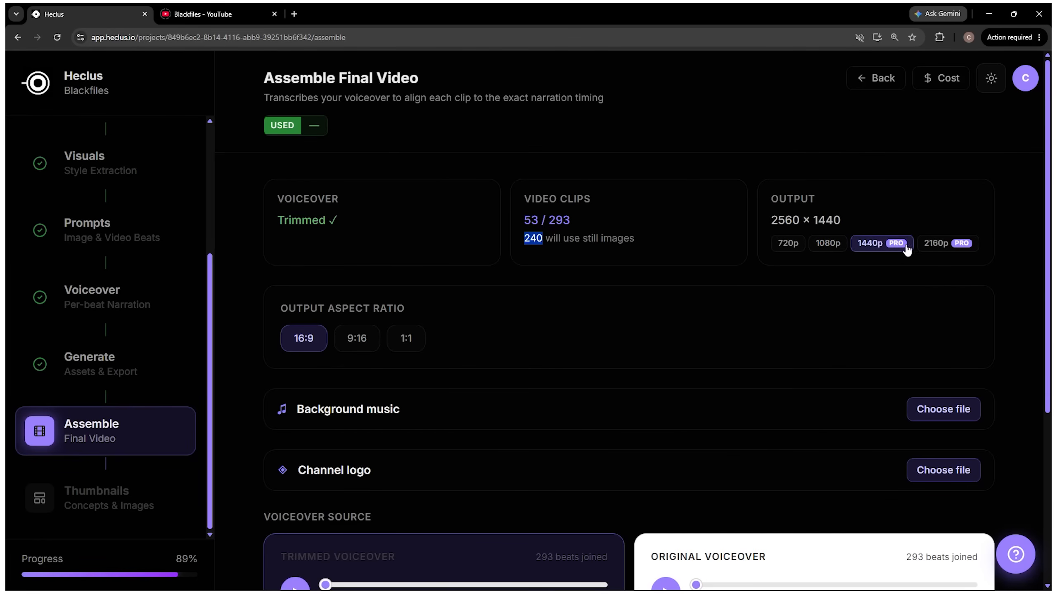
left_click(930, 246)
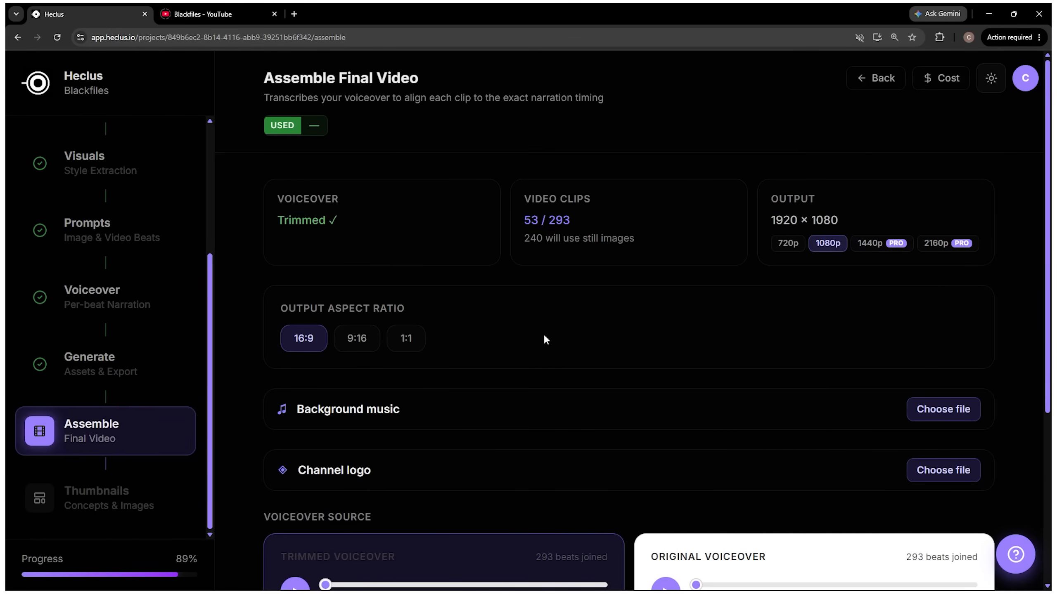
scroll(543, 334, "down", 3)
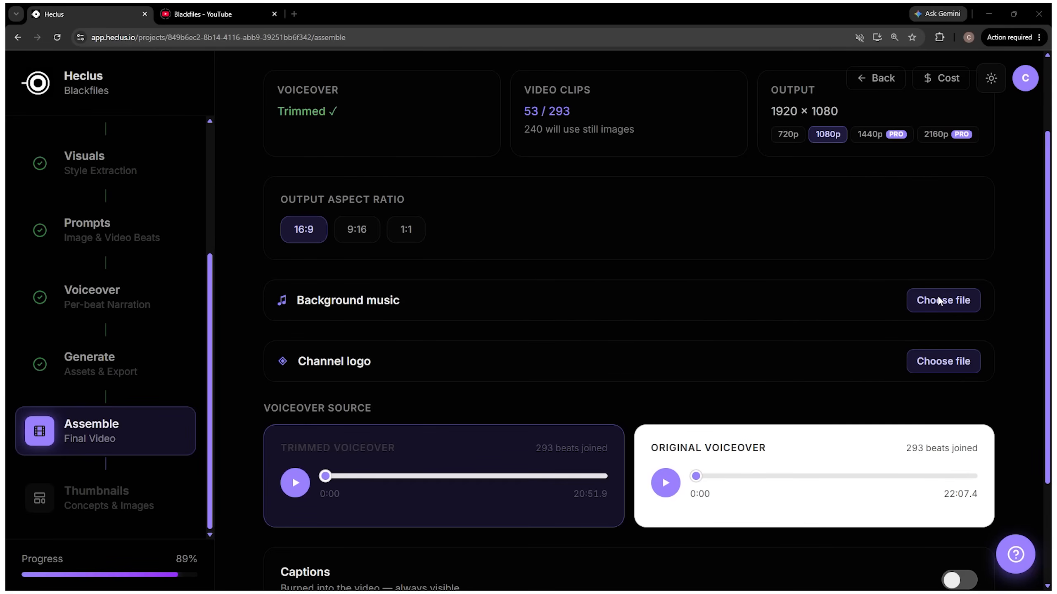
left_click(926, 300)
left_click(488, 286)
Add "Logo white logo.png" as the channel logo at size 7% near the frame's upper-right corner, at x 93% and y 1%.
scroll(681, 359, "down", 2)
scroll(680, 358, "down", 1)
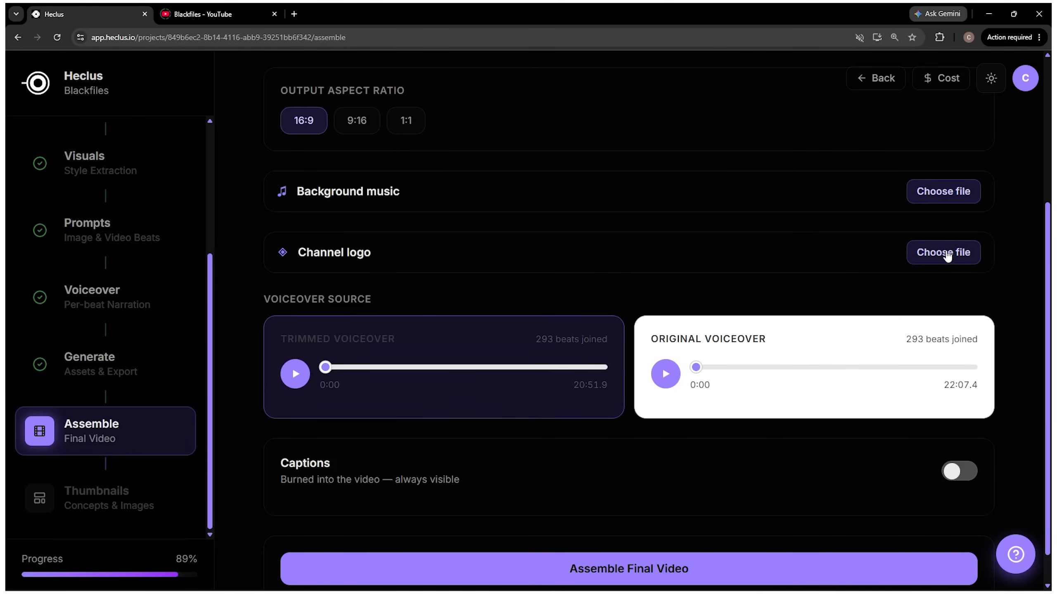
left_click(946, 253)
scroll(1035, 365, "down", 2)
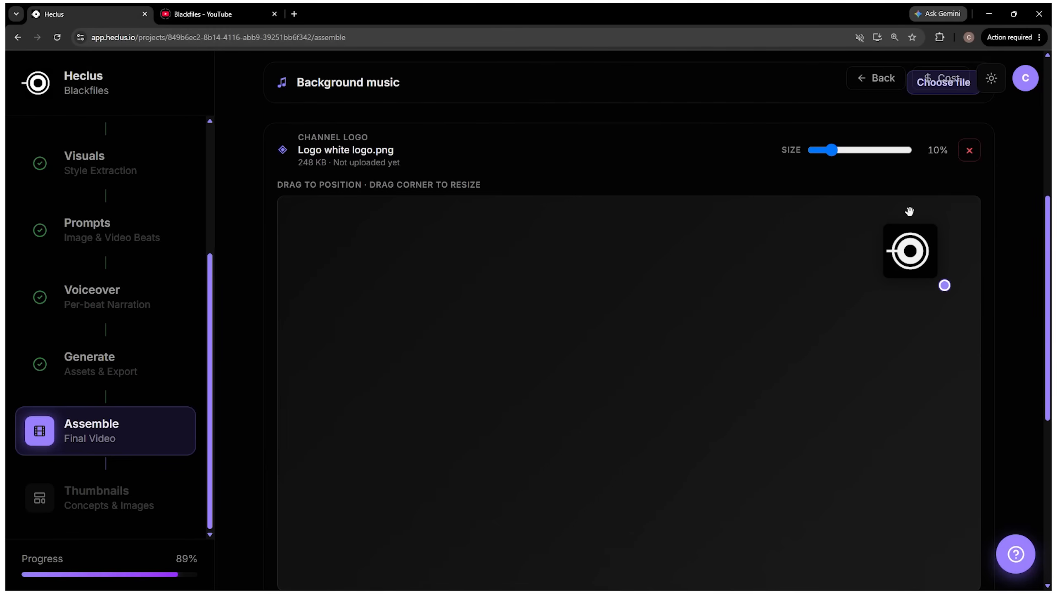
scroll(908, 208, "down", 4)
scroll(864, 134, "up", 3)
left_click_drag(882, 208, 950, 167)
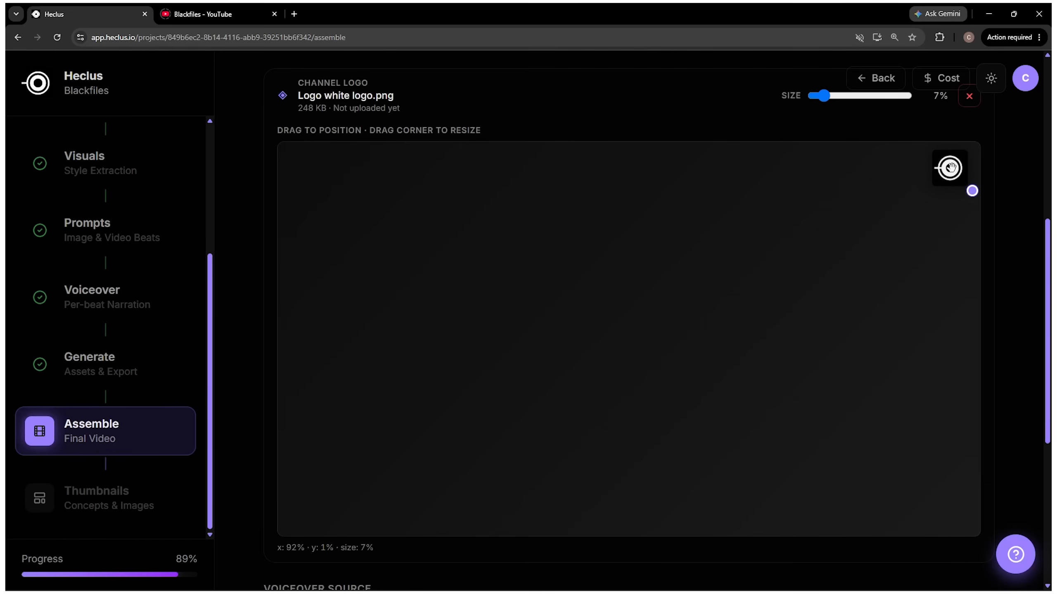
left_click_drag(950, 167, 956, 167)
Turn on burned-in captions in Classic style, size M, at the bottom of the video, in the source language.
scroll(1000, 237, "down", 8)
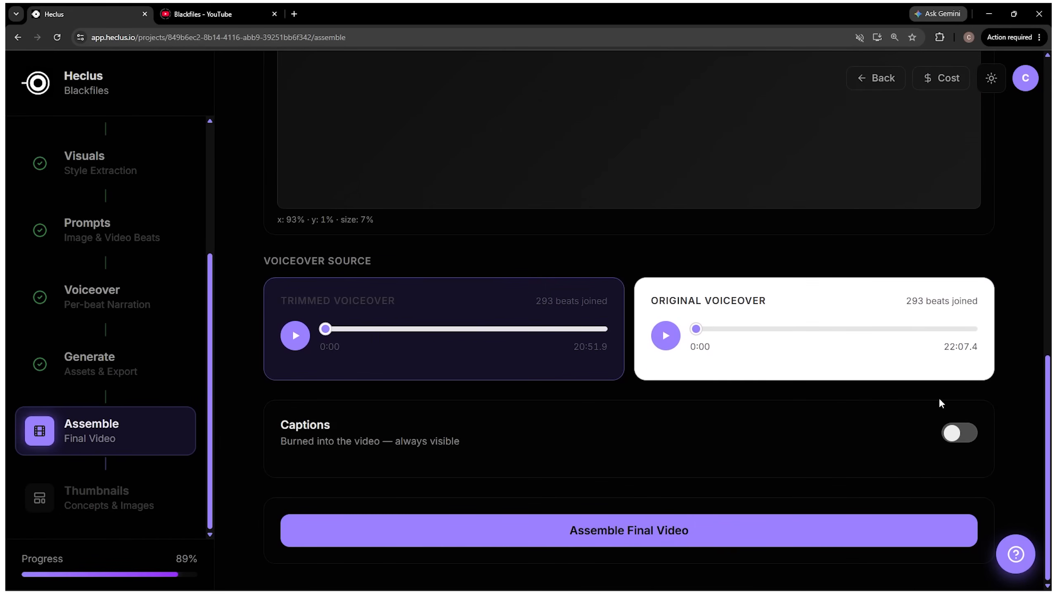
left_click(964, 434)
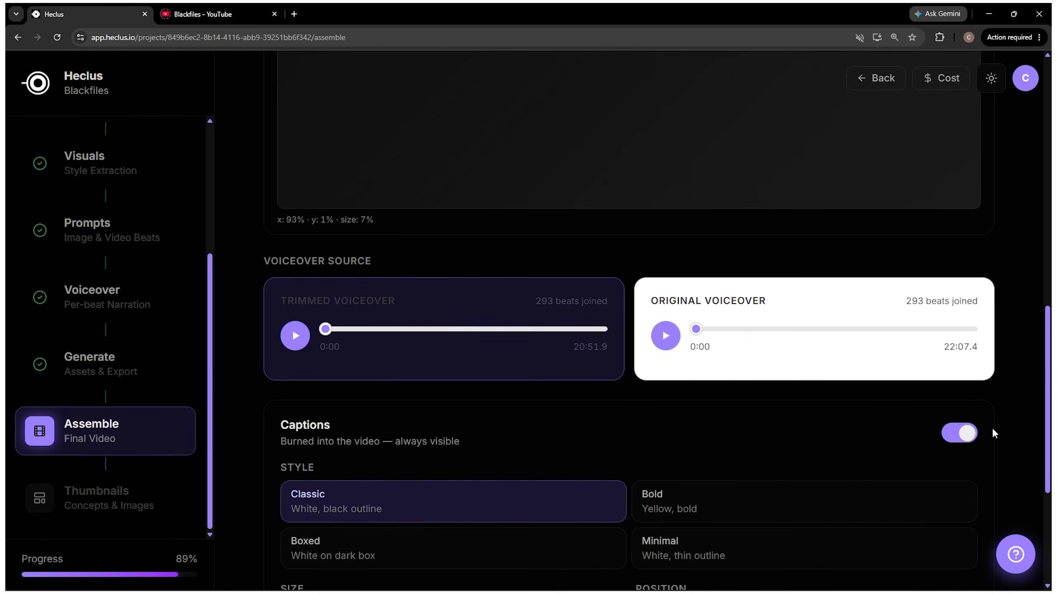
scroll(993, 434, "down", 5)
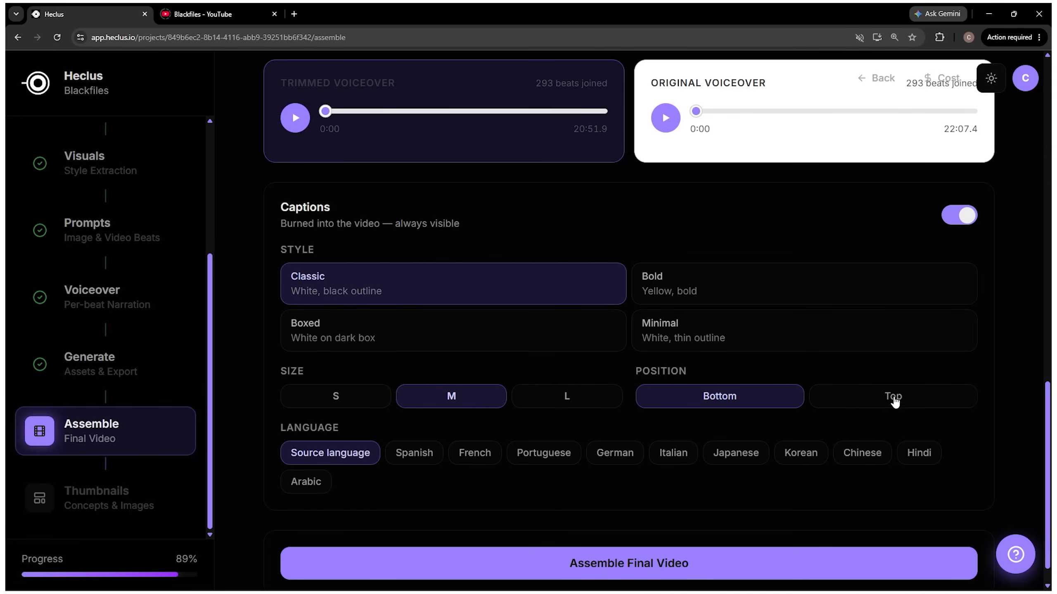
scroll(1006, 407, "down", 1)
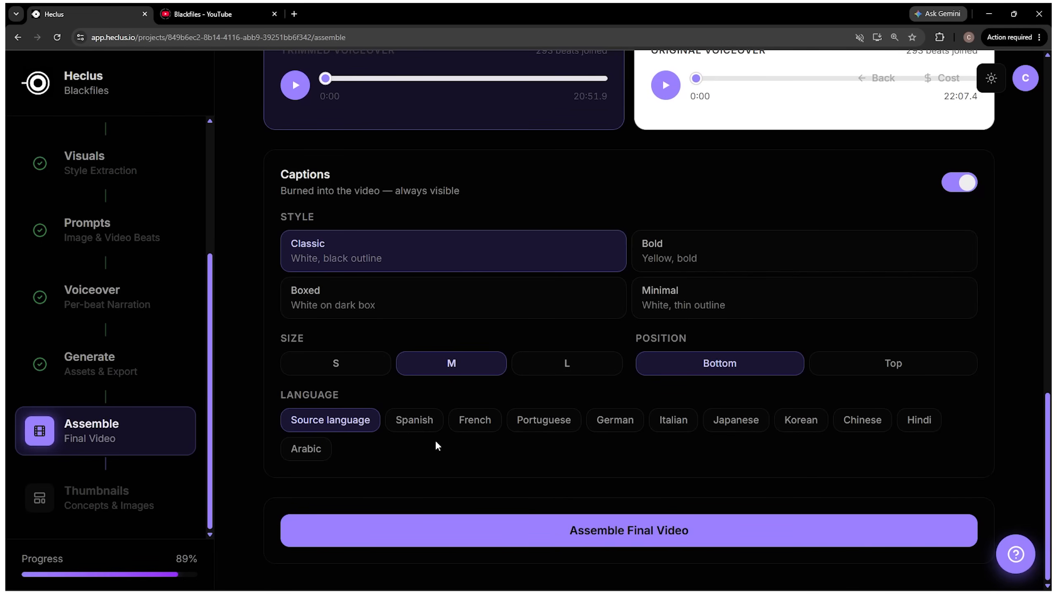
Assemble the final video and download it.
left_click(623, 517)
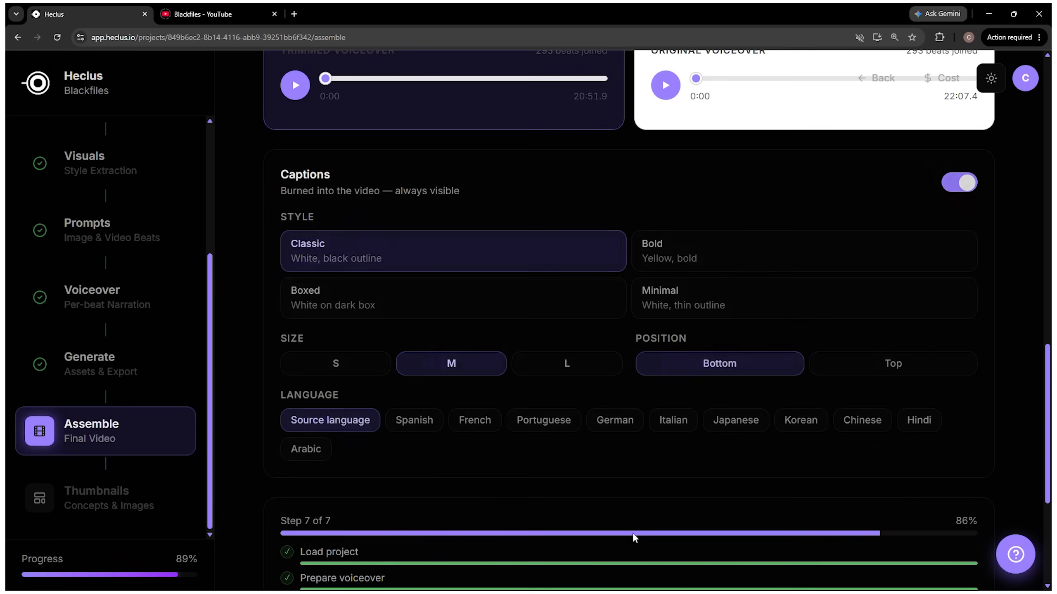
scroll(1016, 450, "down", 6)
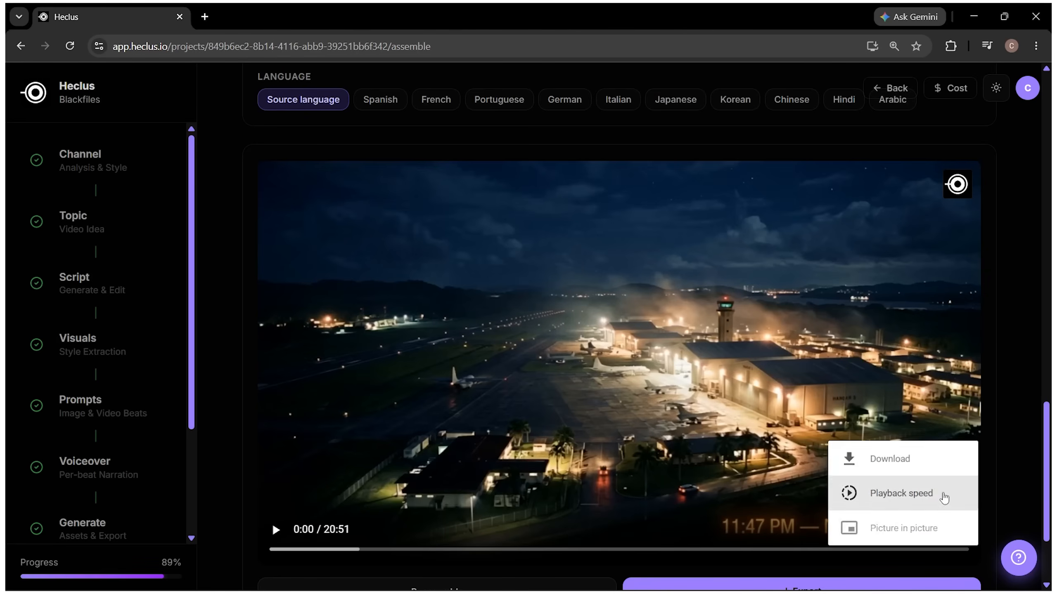
left_click(890, 459)
Generate five thumbnail concepts from automatic reference thumbnails and create their images with Nano Banana 2.
scroll(851, 399, "down", 3)
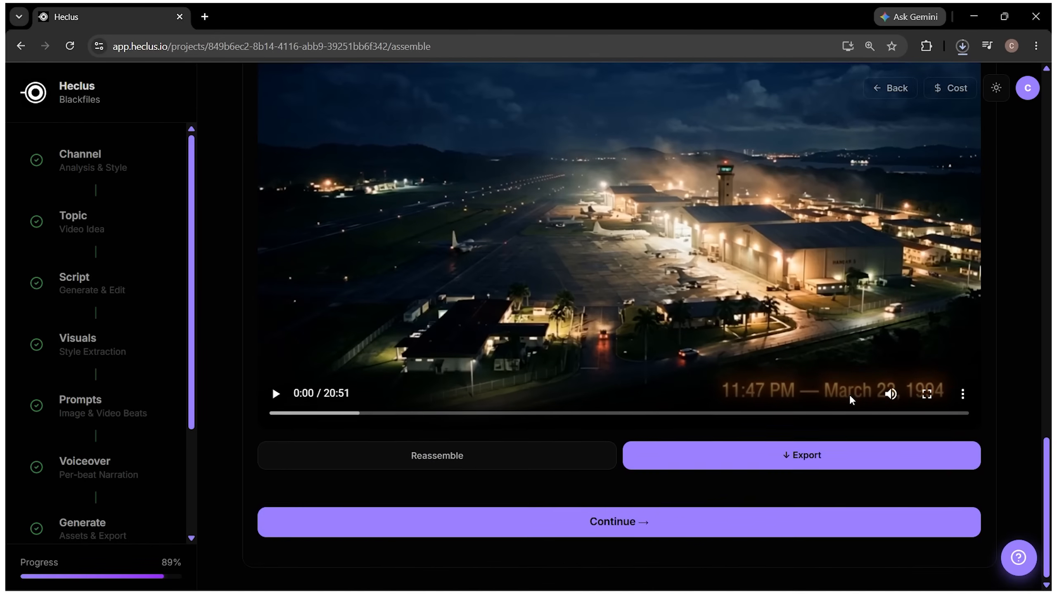
left_click(649, 525)
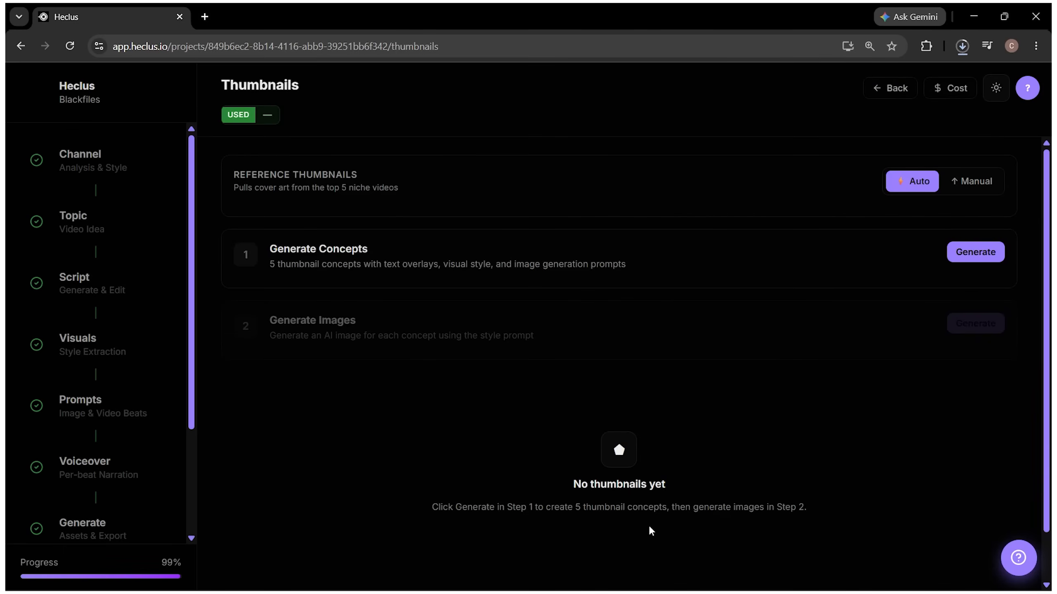
left_click(983, 188)
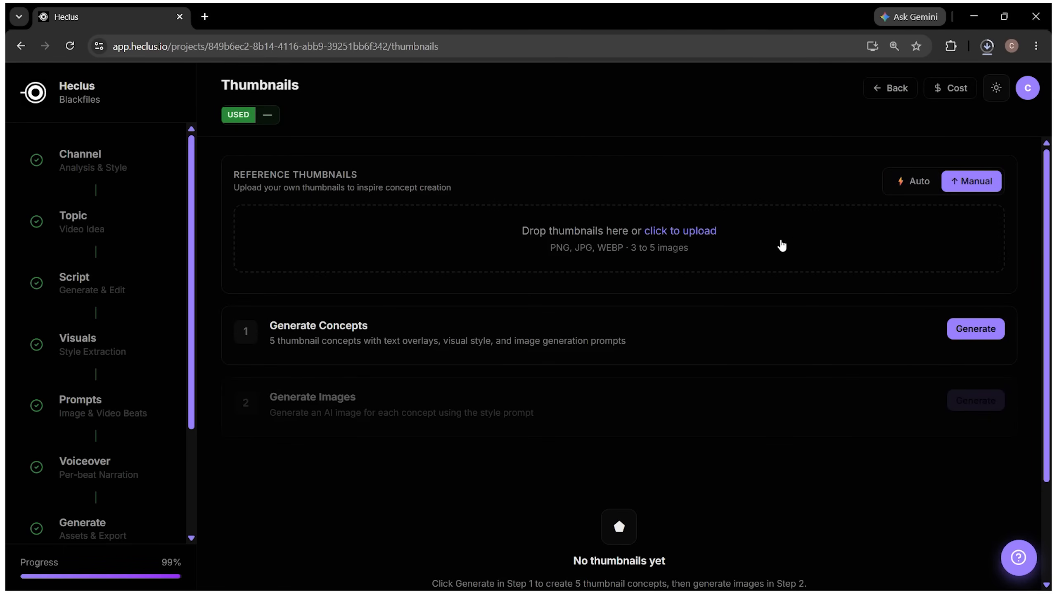
left_click(913, 182)
left_click(984, 252)
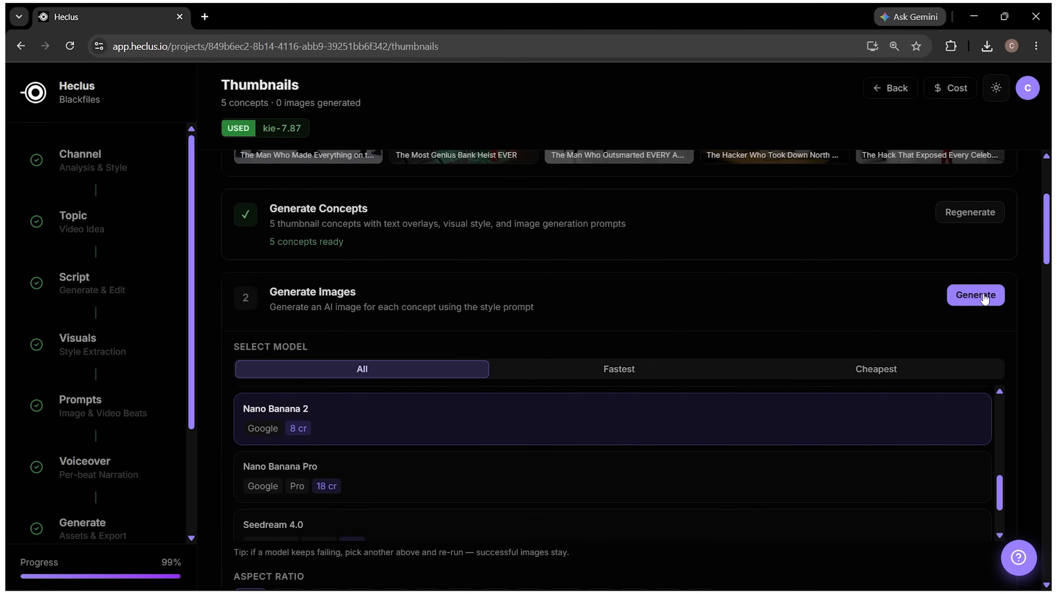
left_click(983, 294)
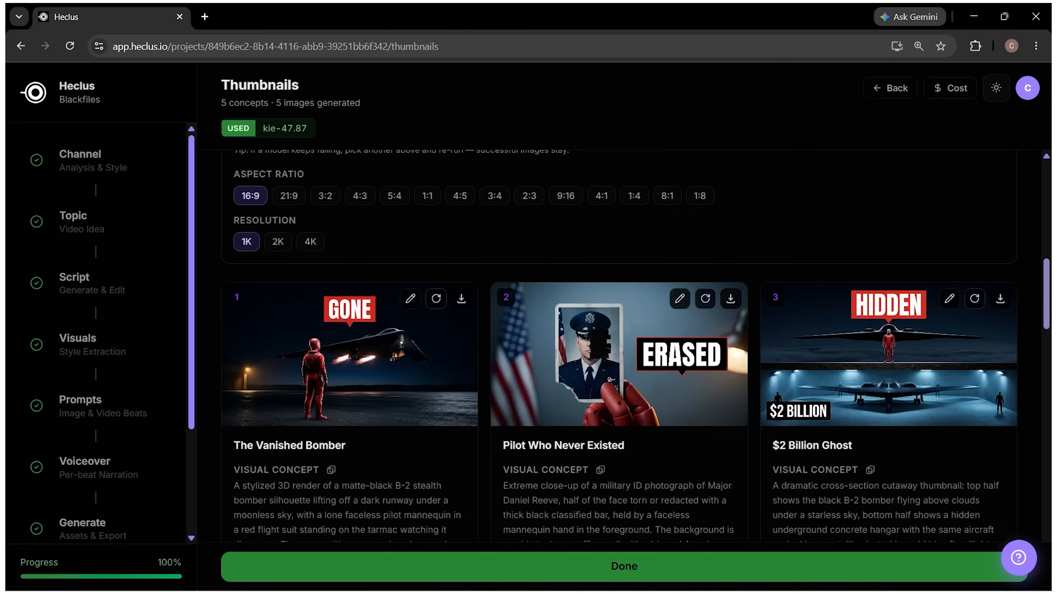
Review the generated thumbnails enlarged, going from concept 5 back to concept 1.
scroll(624, 345, "down", 8)
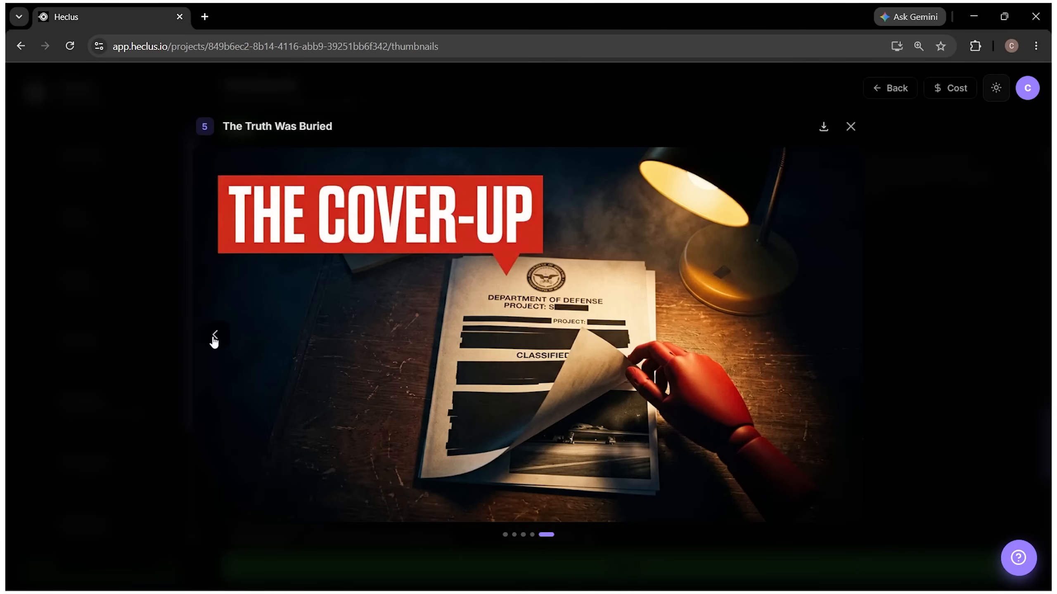
left_click(214, 340)
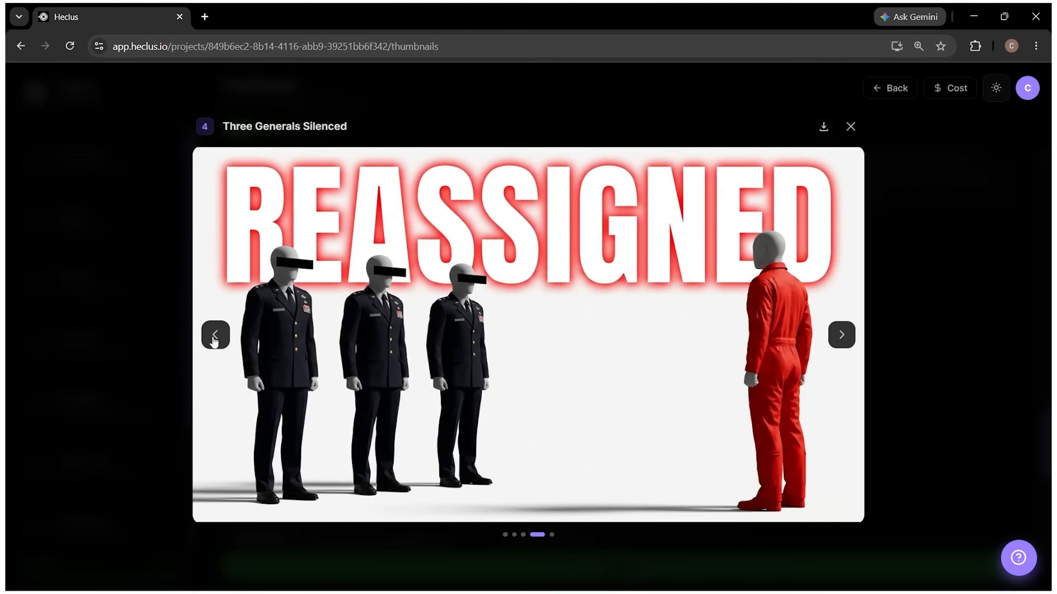
left_click(213, 339)
left_click(213, 339)
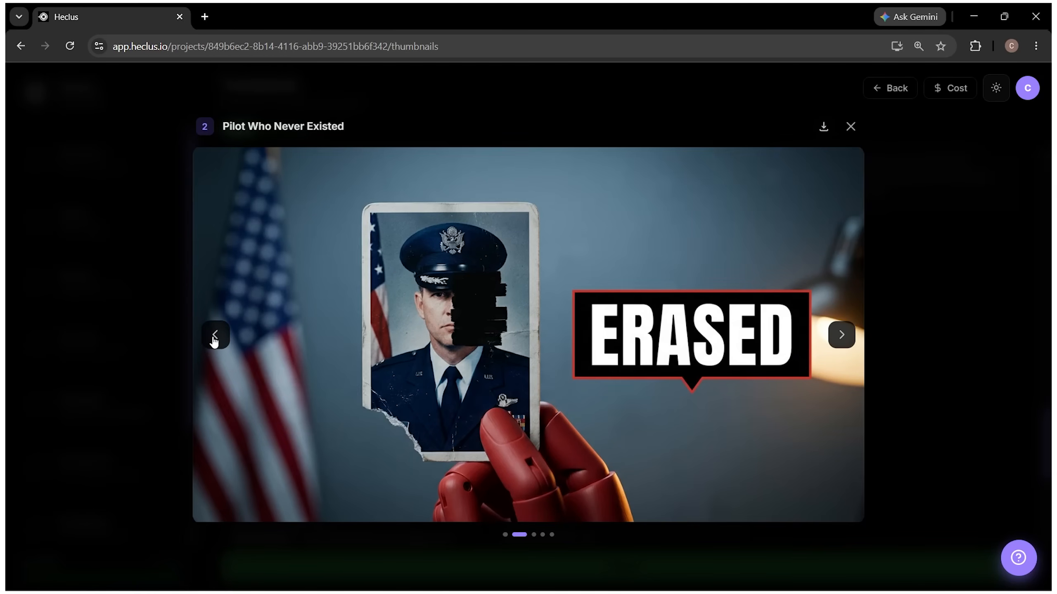
left_click(214, 340)
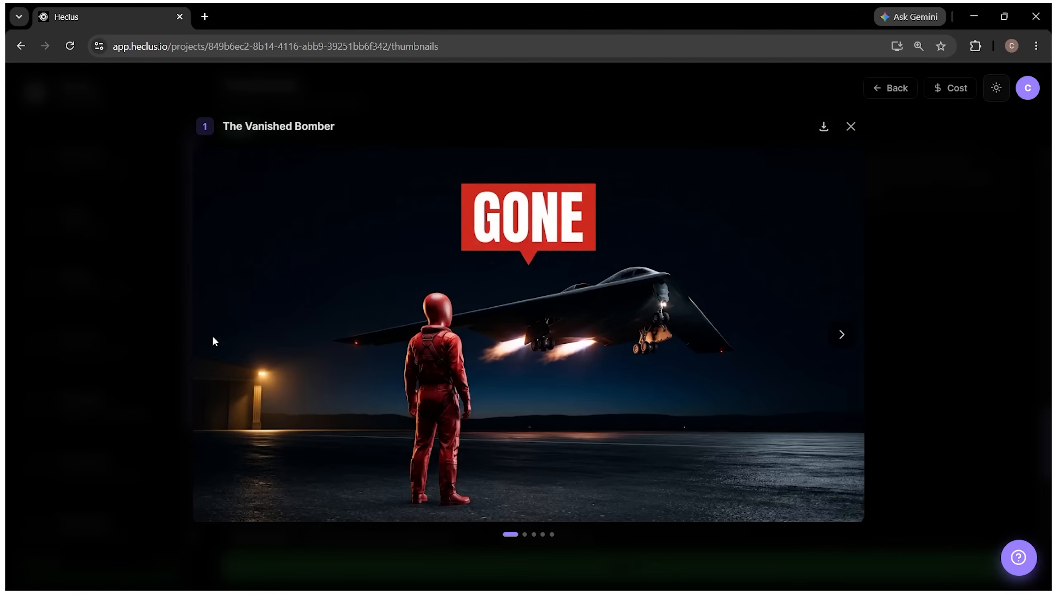
Finish the project and start a new video for the same channel, looking through the suggested topics.
left_click(640, 565)
left_click(640, 566)
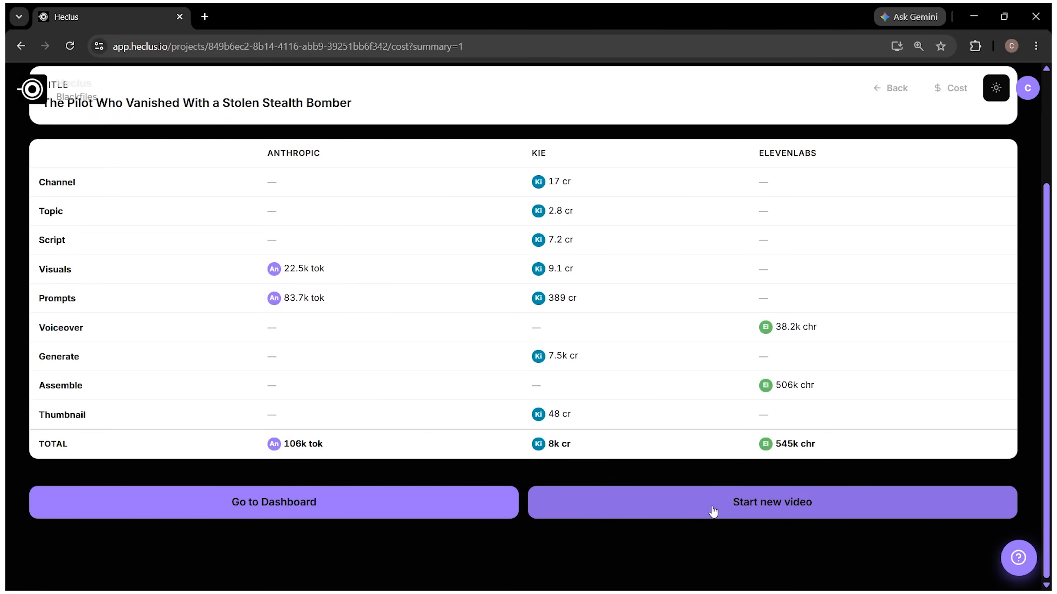
left_click(712, 507)
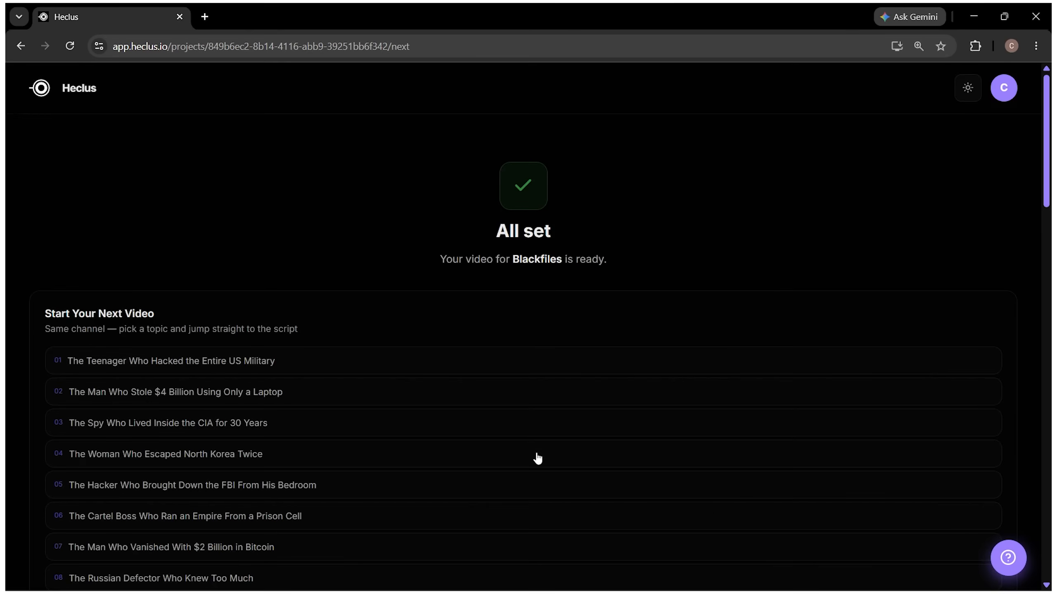
scroll(538, 458, "down", 10)
scroll(538, 456, "down", 3)
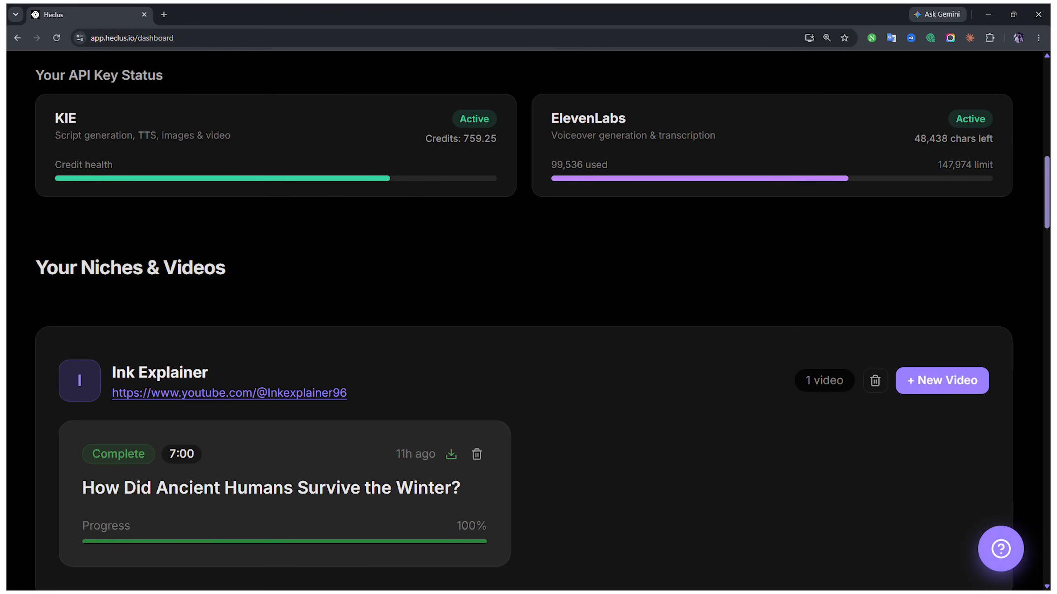